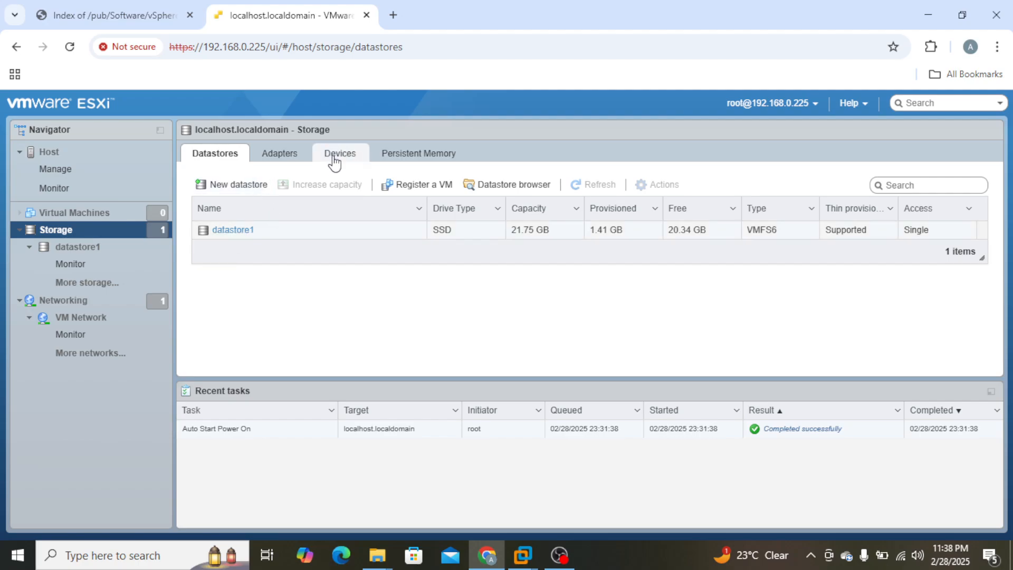
# - Check the host's storage devices and begin creating a new VMFS datastore
pyautogui.click(337, 155)
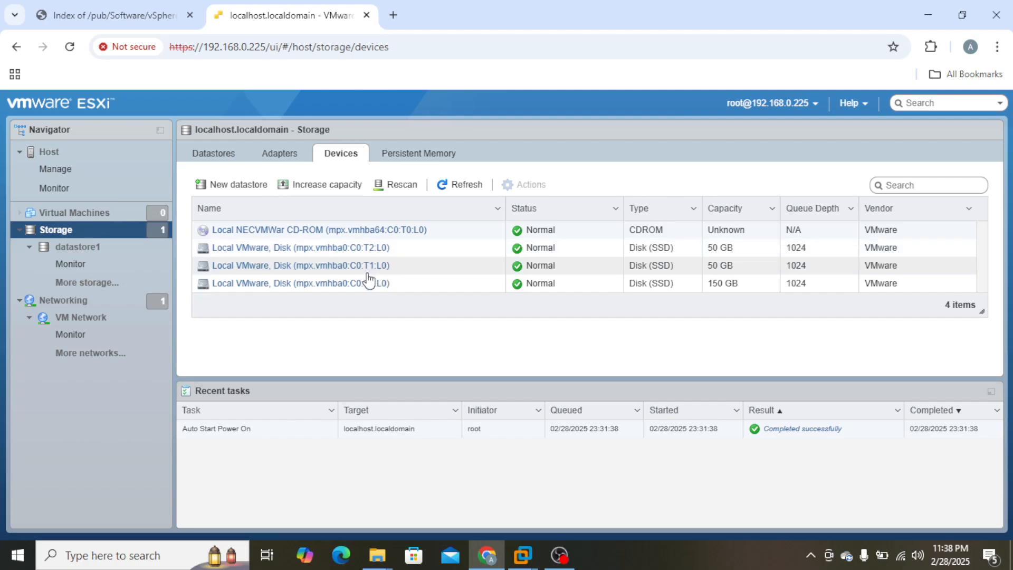
pyautogui.click(223, 157)
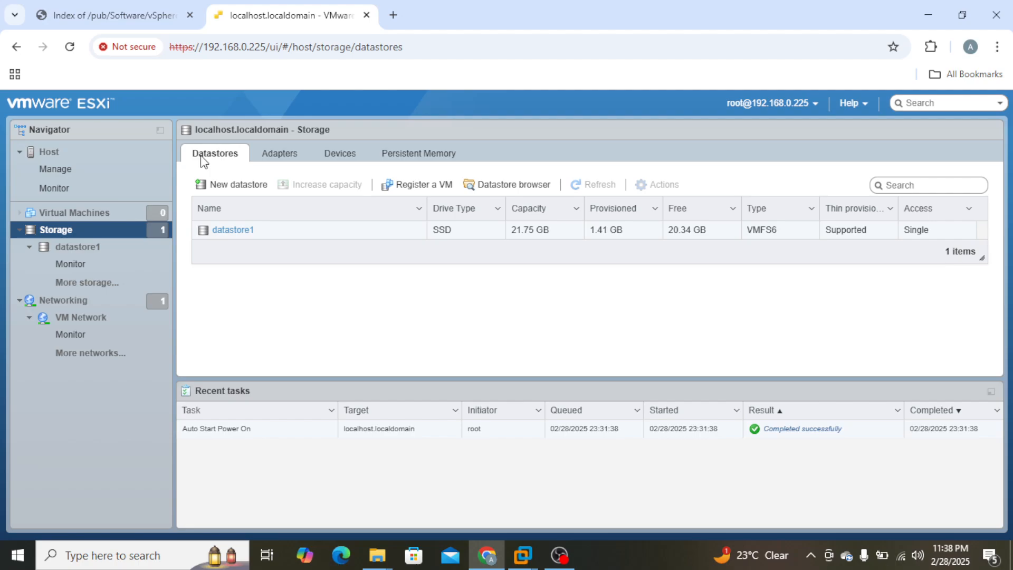
pyautogui.click(252, 187)
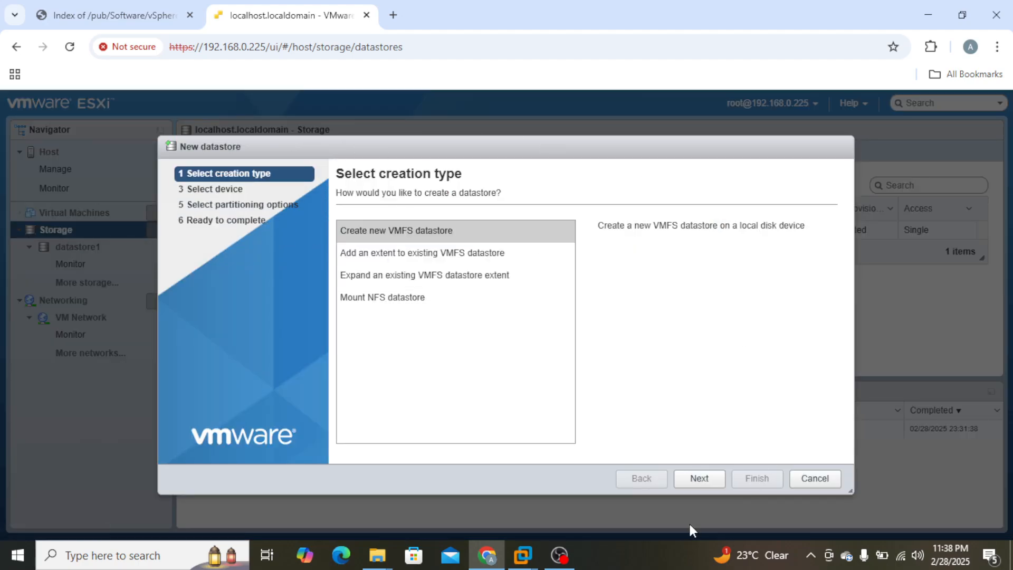
pyautogui.click(706, 484)
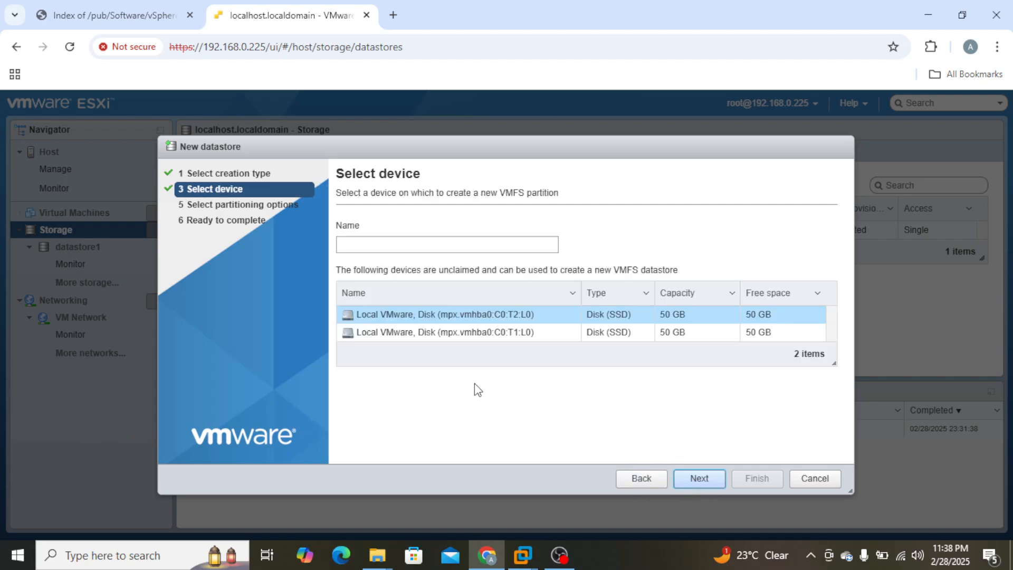
# - Select the 50 GB disk mpx.vmhba0:C0:T1:L0 and name the new datastore datastore-for-windows-vms
pyautogui.click(463, 320)
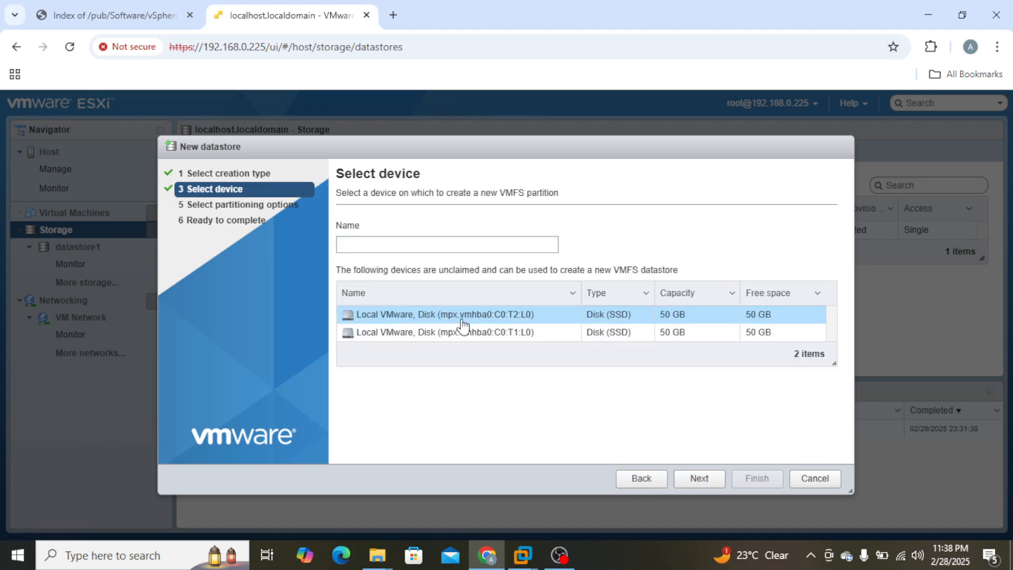
pyautogui.click(523, 338)
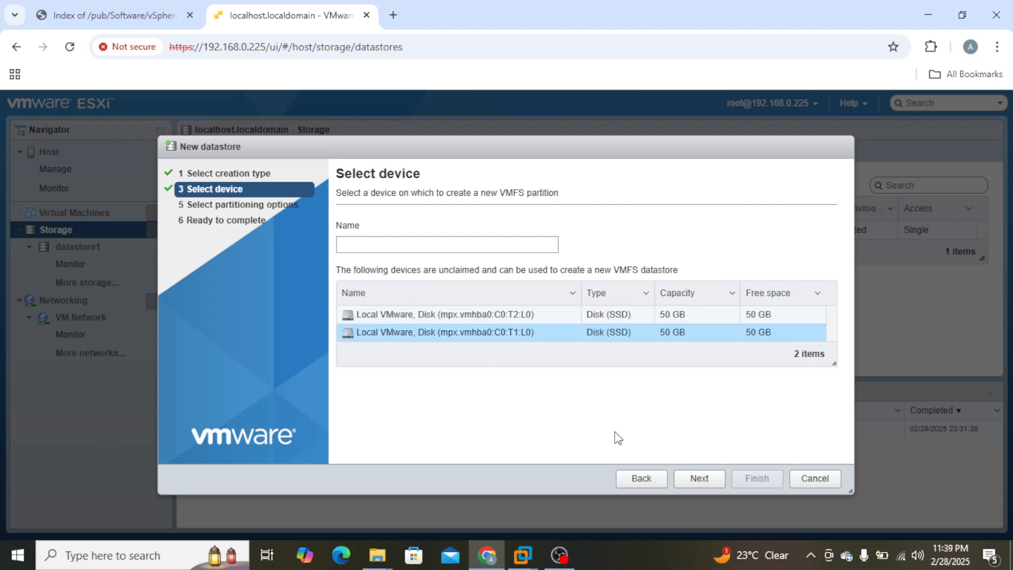
pyautogui.click(457, 250)
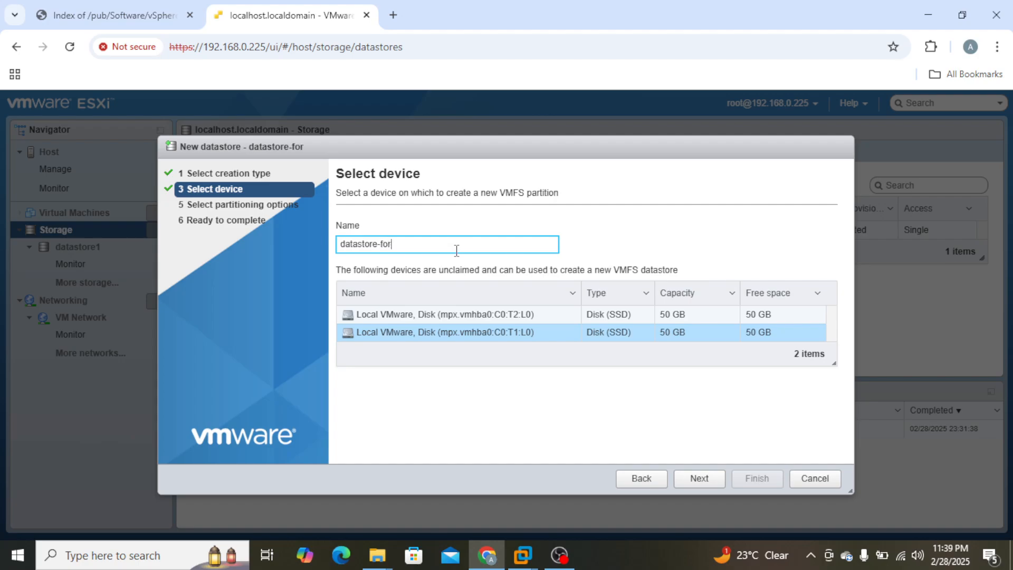
pyautogui.write('ndows-vms')
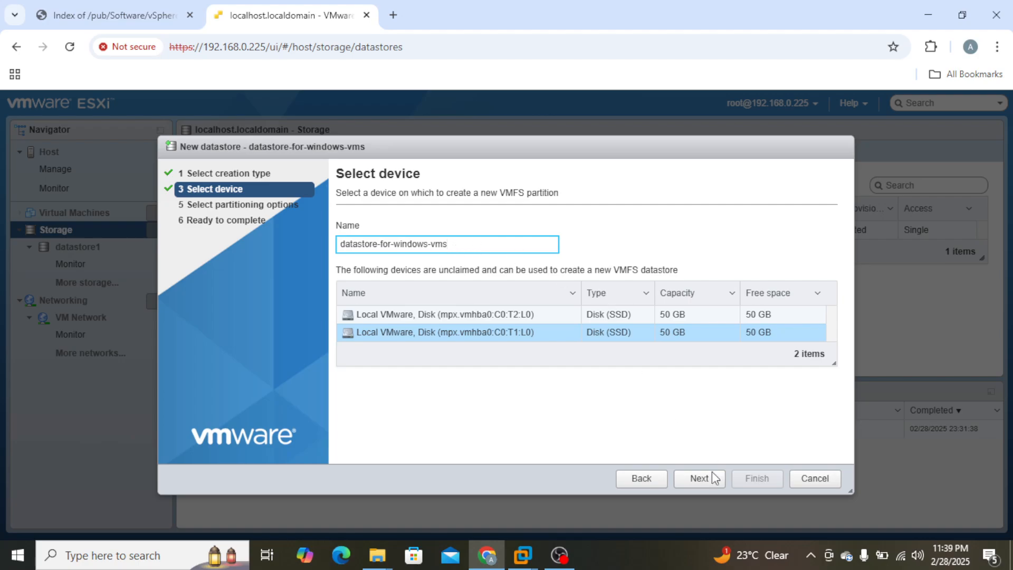
# - Create the Windows datastore on the full disk with VMFS 6, accepting that the disk's contents are erased
pyautogui.click(695, 478)
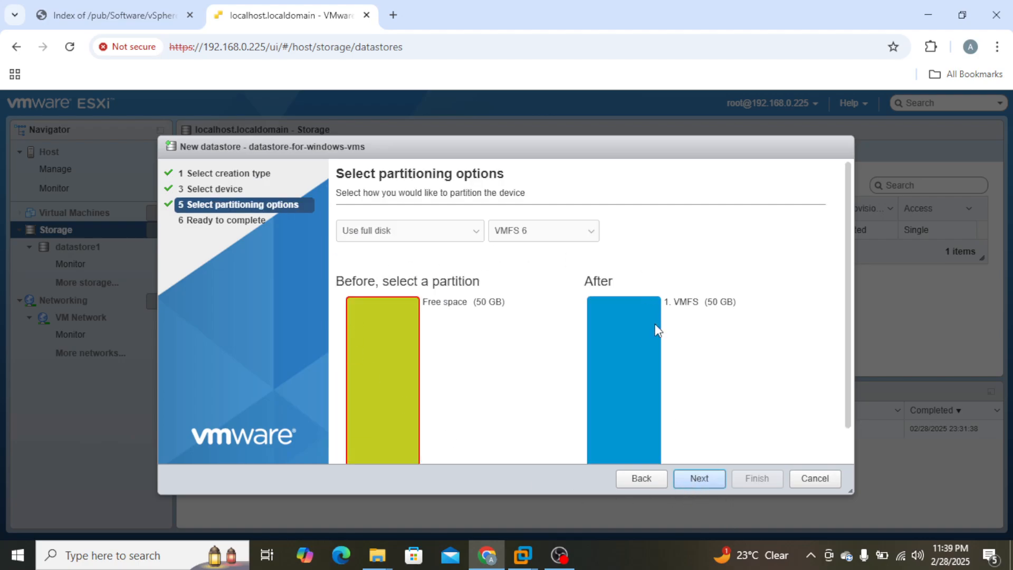
pyautogui.scroll(-1, 736, 391)
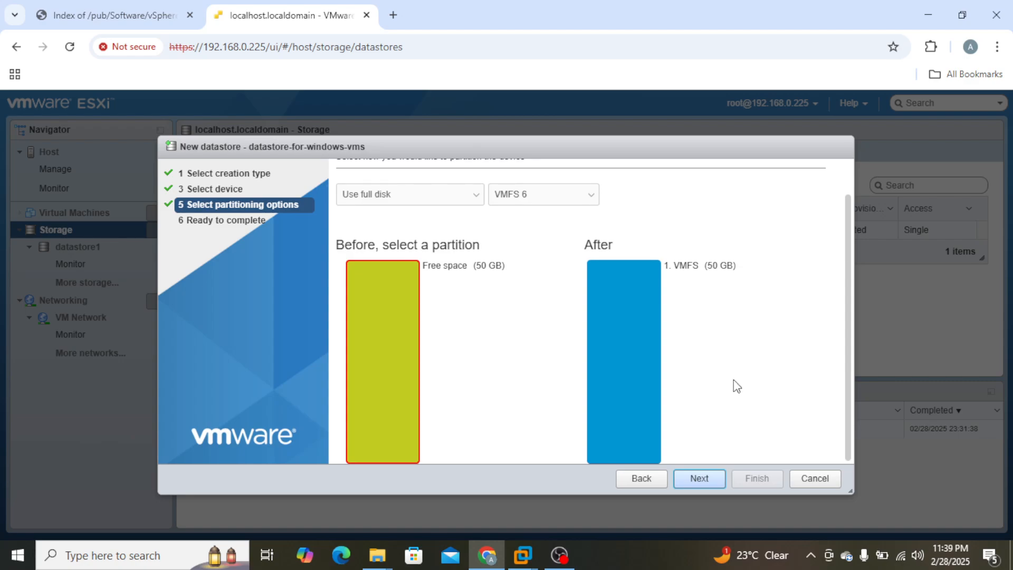
pyautogui.click(699, 479)
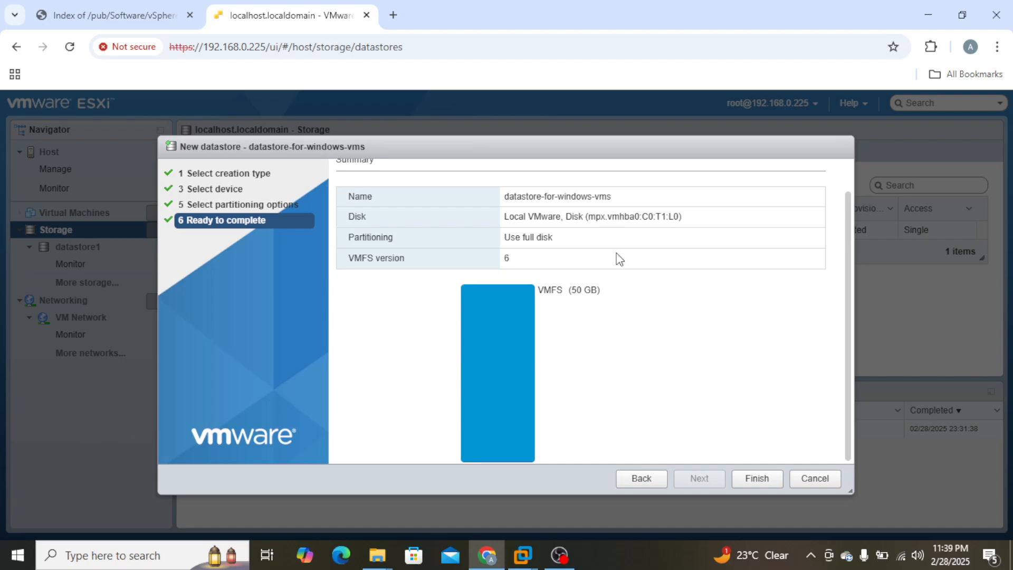
pyautogui.moveTo(542, 292); pyautogui.dragTo(570, 291)
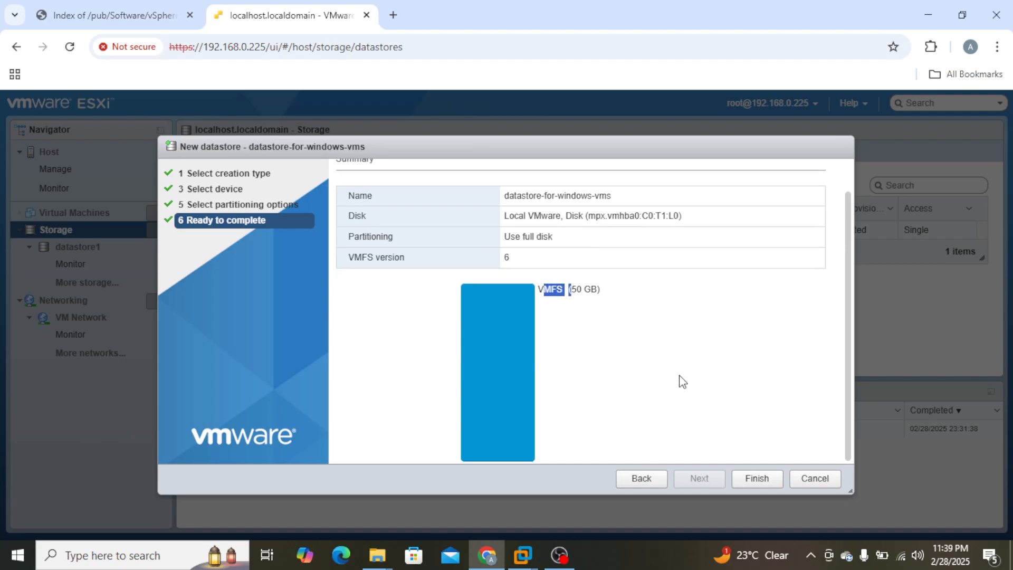
pyautogui.click(757, 478)
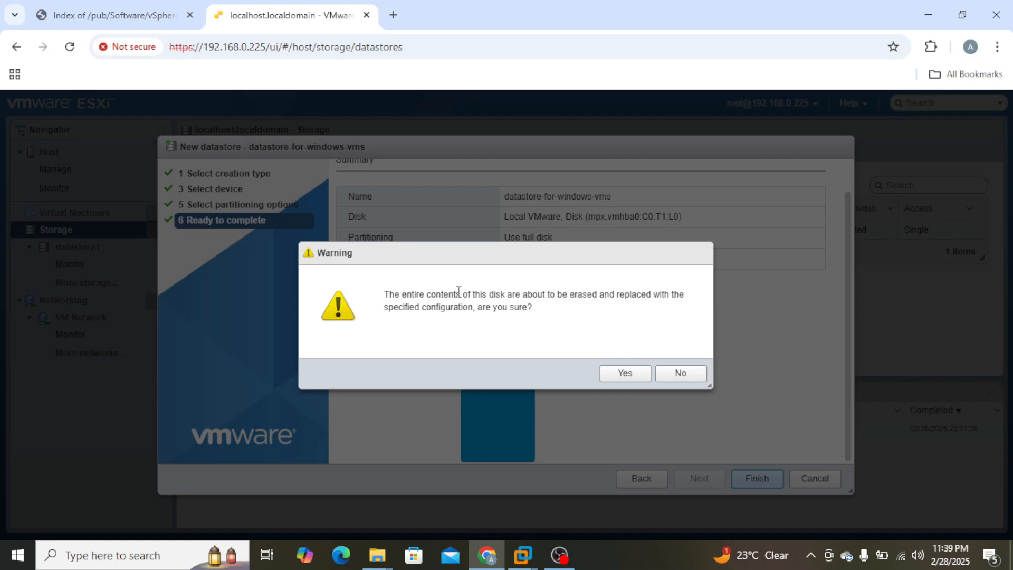
pyautogui.click(623, 378)
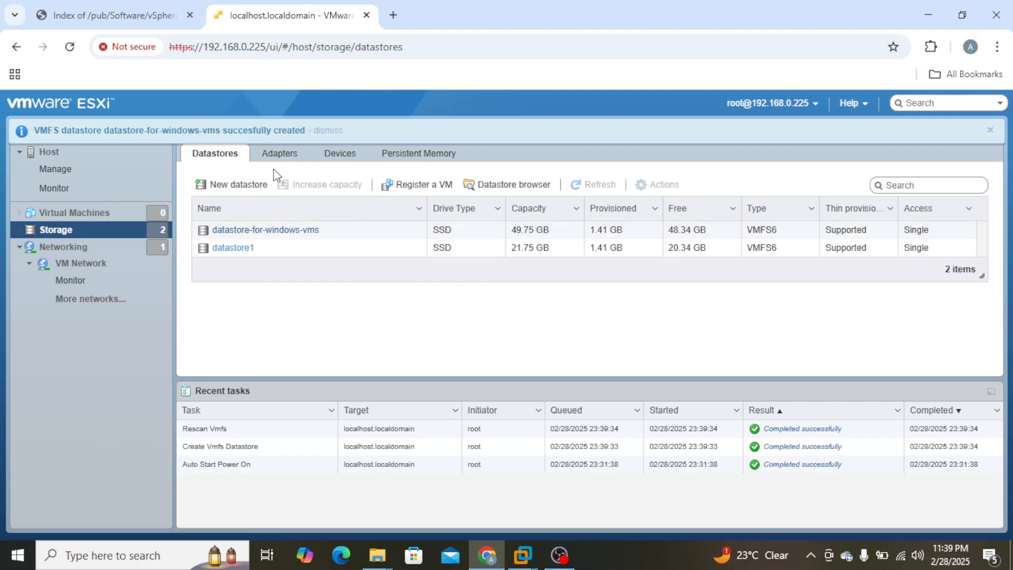
# - Start another new VMFS datastore and name it datastore-for-linux-vms
pyautogui.click(237, 184)
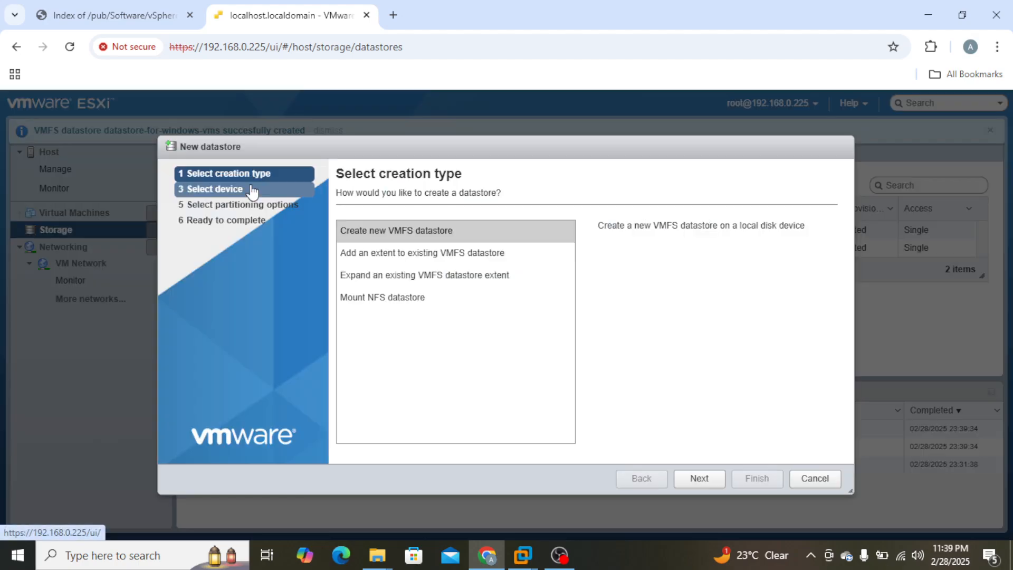
pyautogui.click(699, 479)
pyautogui.click(413, 246)
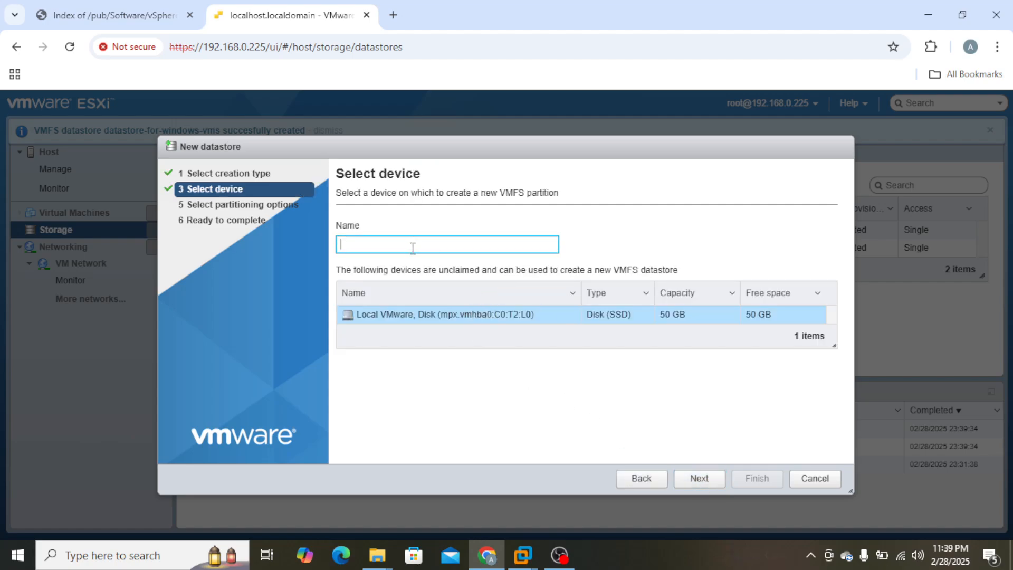
pyautogui.write('d')
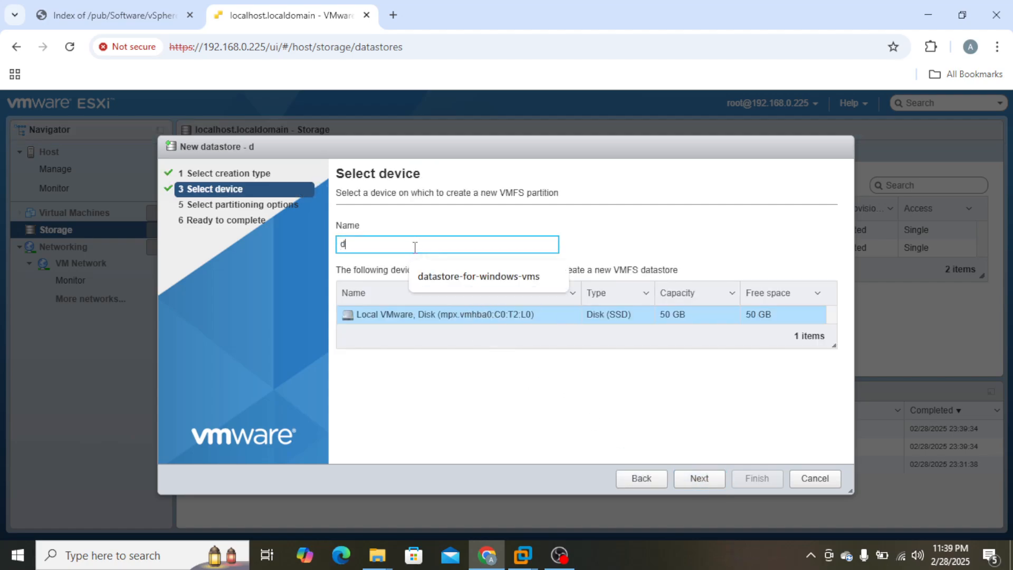
pyautogui.write('atastore-for')
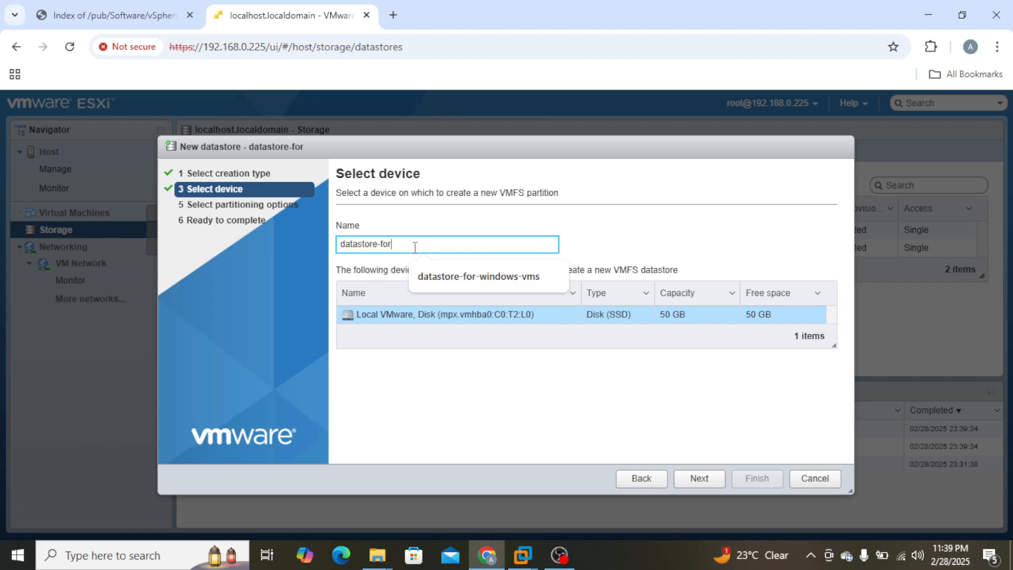
pyautogui.write('-linux-vms')
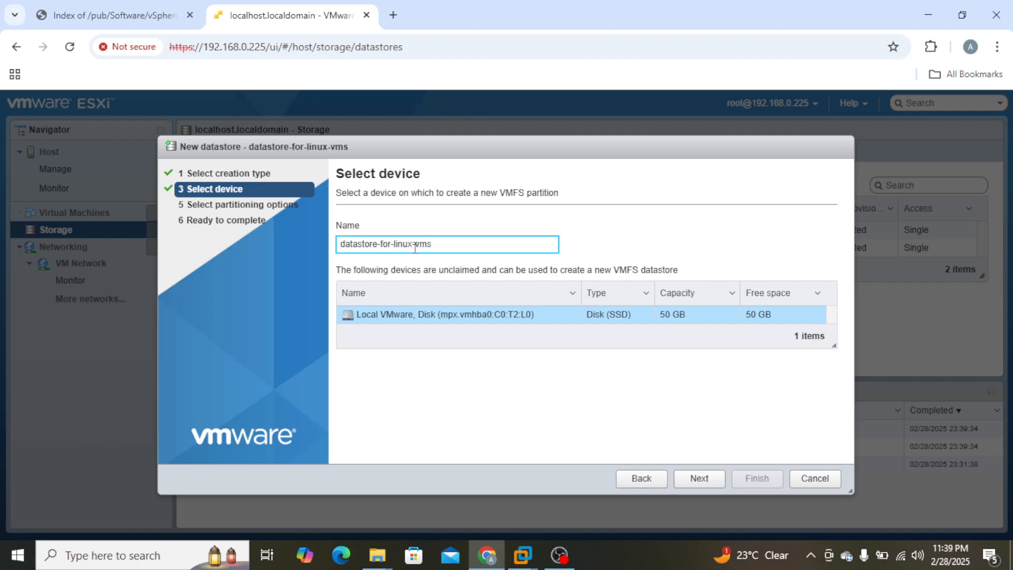
# - Reselect the disk mpx.vmhba0:C0:T2:L0 as the Linux datastore's device and proceed to its partitioning options
pyautogui.click(700, 478)
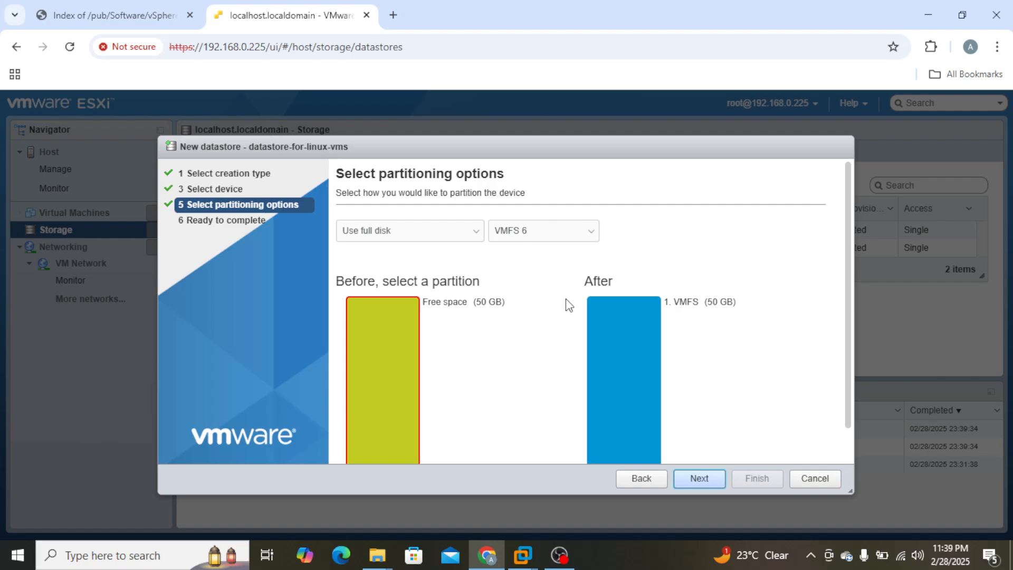
pyautogui.click(643, 478)
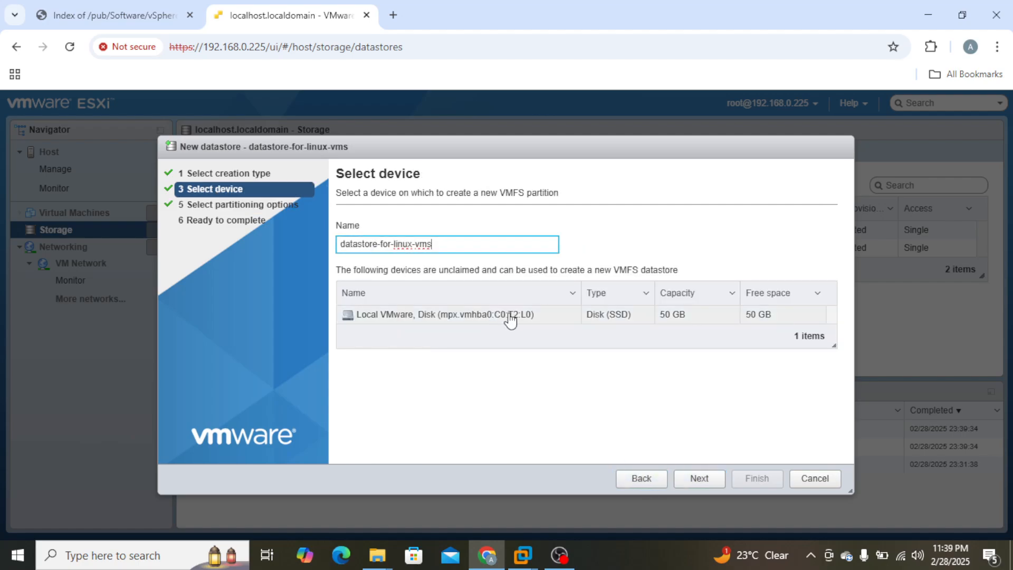
pyautogui.click(511, 315)
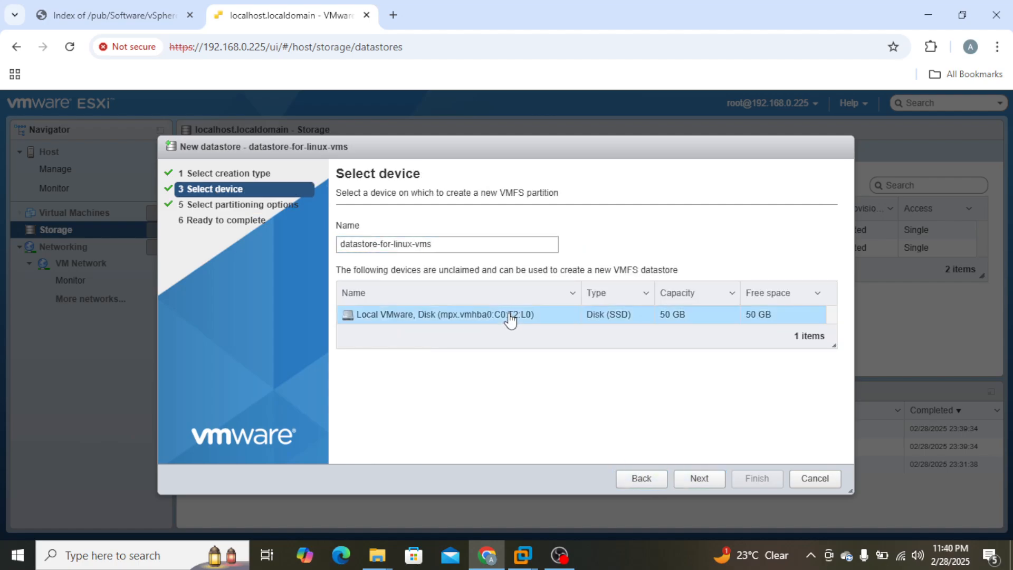
pyautogui.click(697, 479)
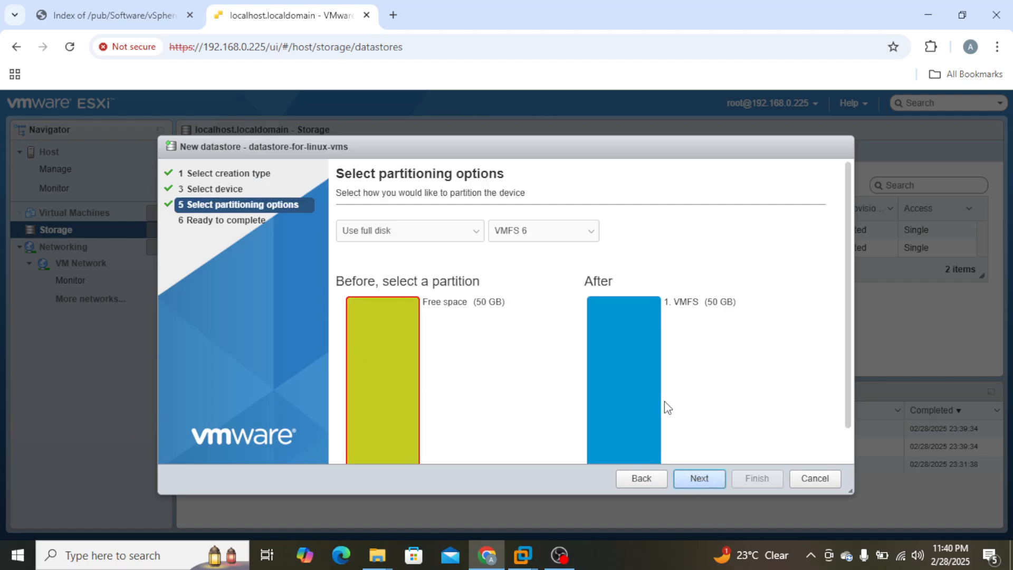
# - Keep full-disk partitioning with VMFS 6 and create the Linux datastore, accepting that the disk is erased
pyautogui.click(592, 238)
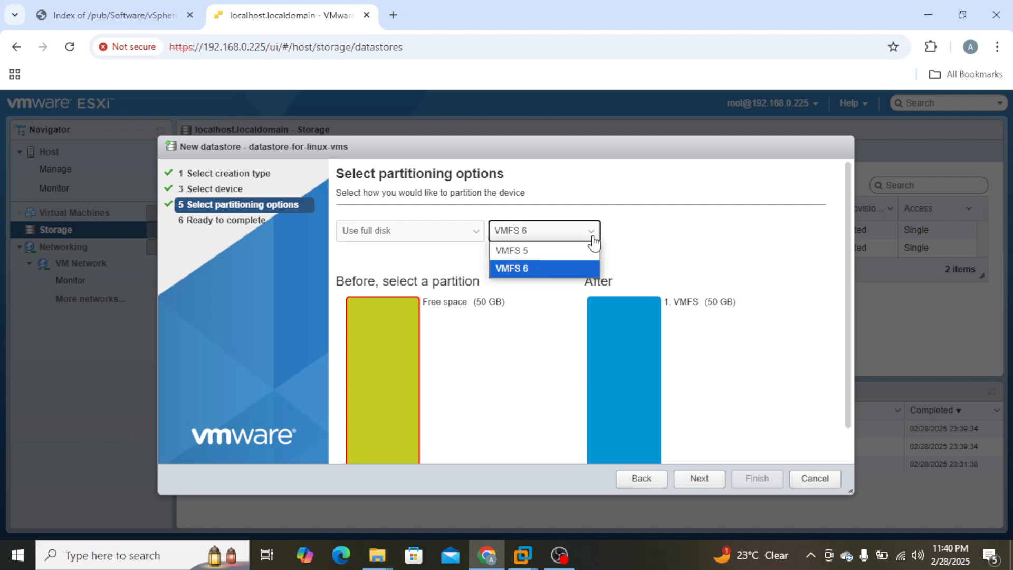
pyautogui.click(686, 254)
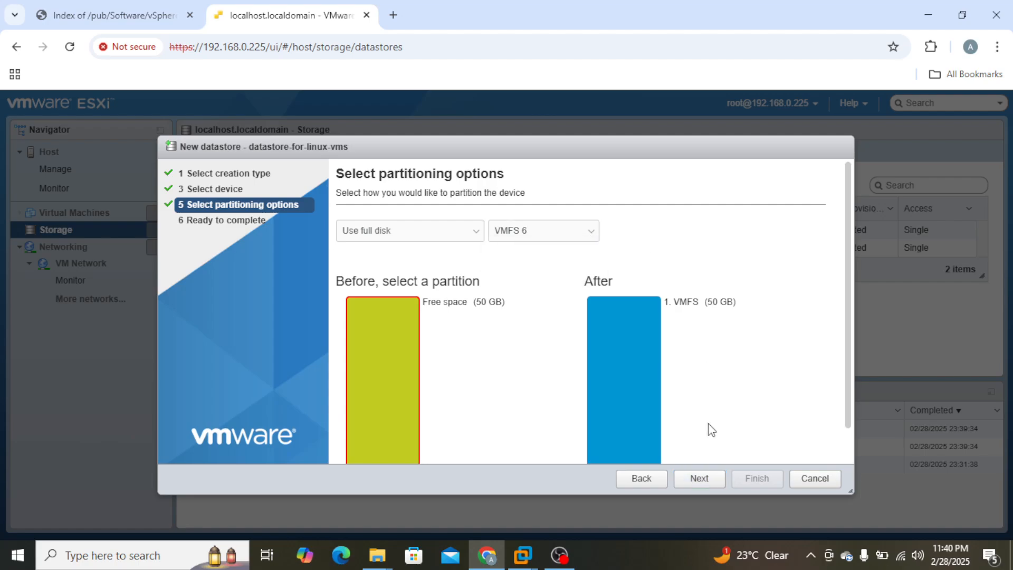
pyautogui.scroll(-1, 708, 423)
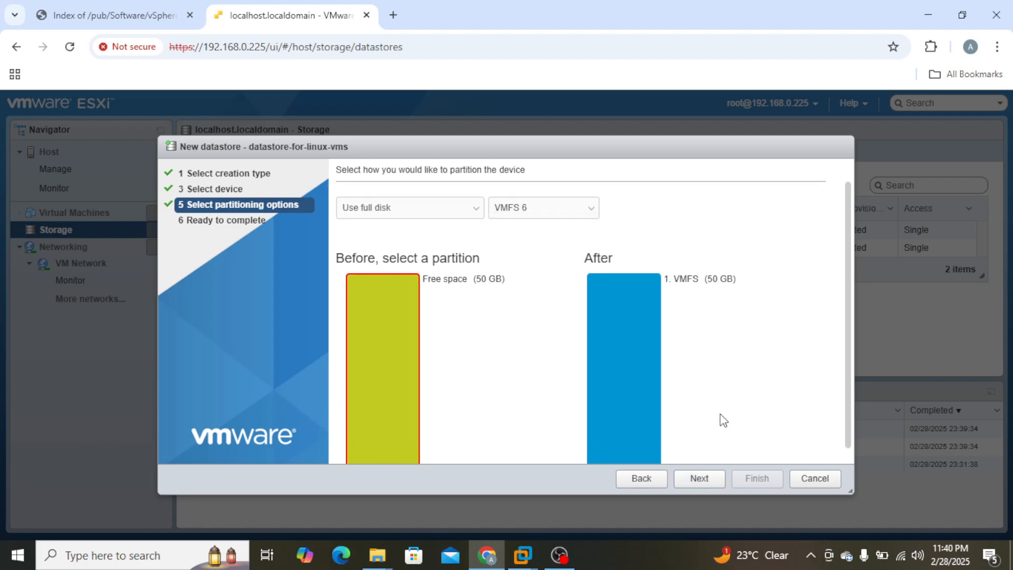
pyautogui.click(699, 478)
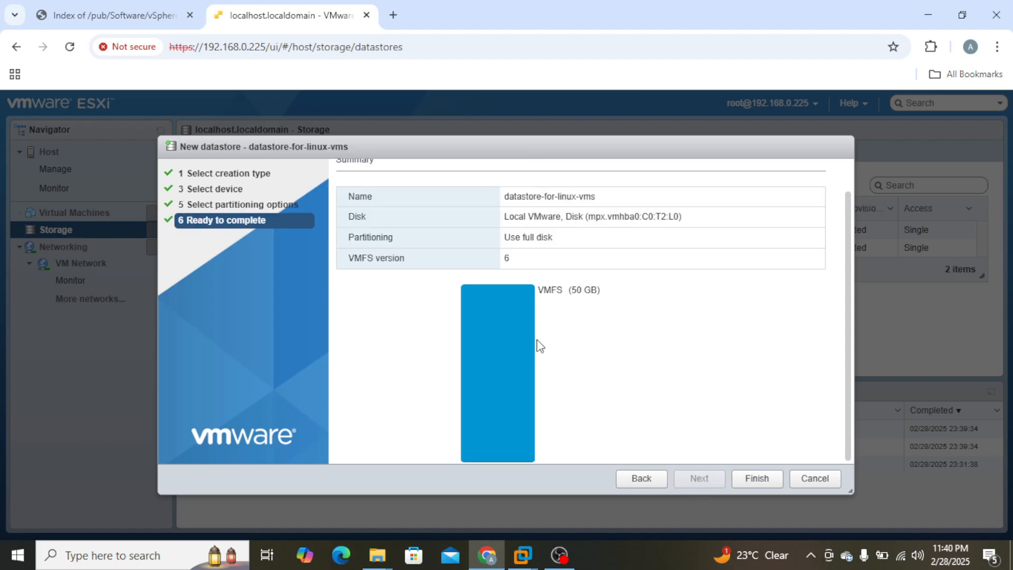
pyautogui.click(770, 483)
pyautogui.click(624, 374)
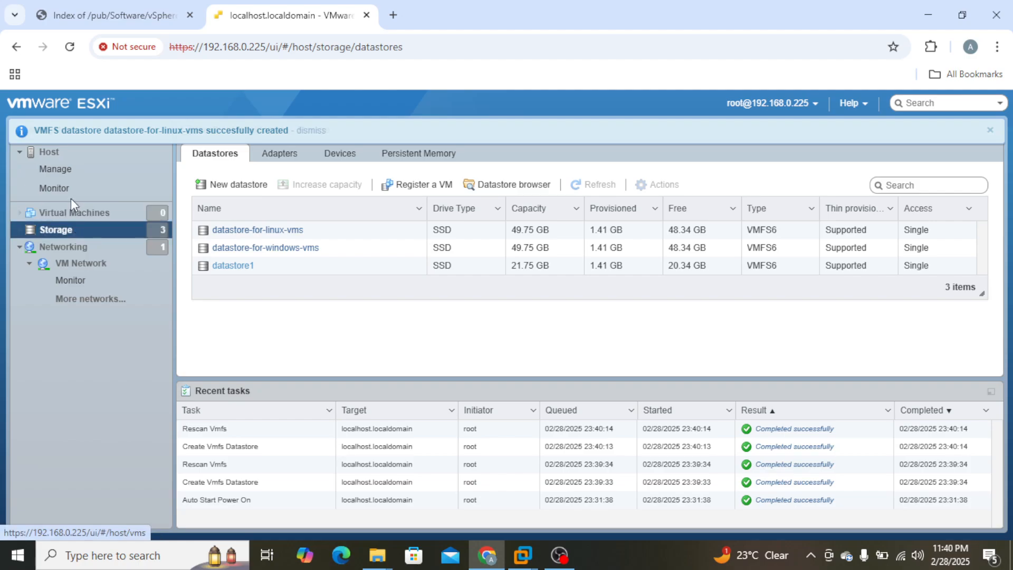
# - Start creating a new virtual machine on the host and proceed to its name and guest OS settings
pyautogui.click(100, 214)
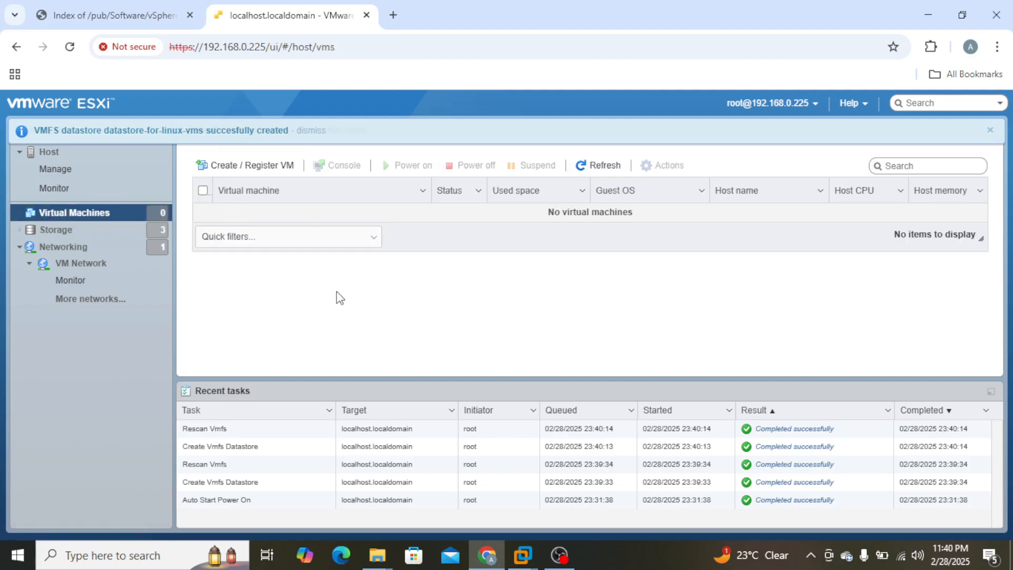
pyautogui.click(258, 170)
pyautogui.click(397, 236)
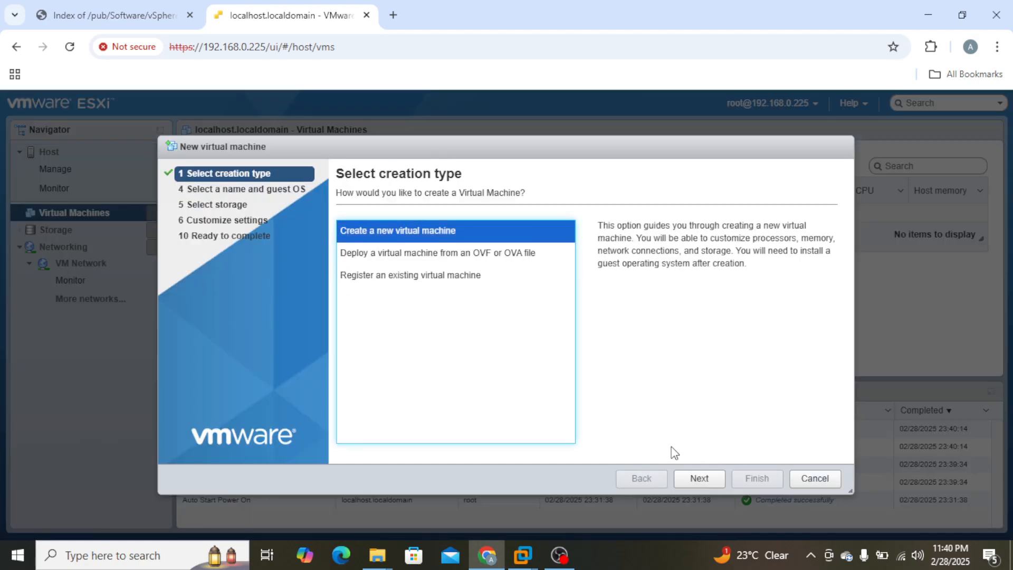
pyautogui.click(700, 479)
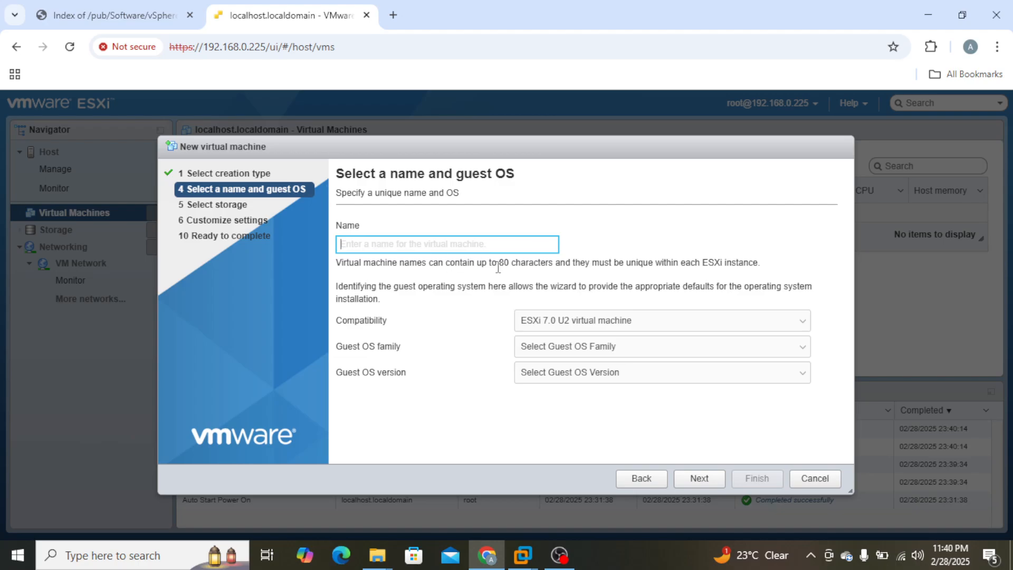
# - Name the virtual machine windowsclientinsideESX and keep its compatibility at ESXi 7.0 U2 virtual machine
pyautogui.click(422, 248)
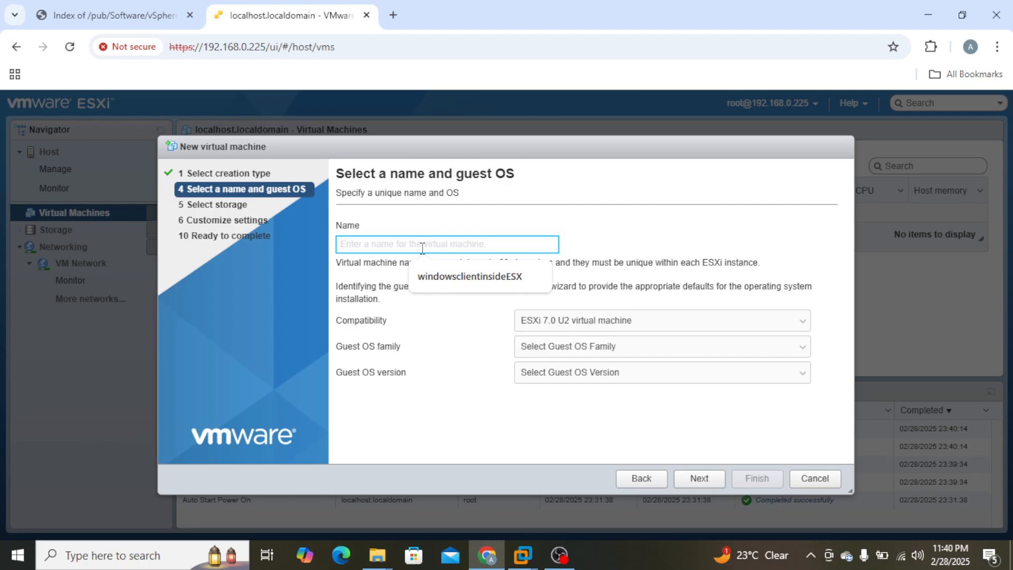
pyautogui.click(487, 274)
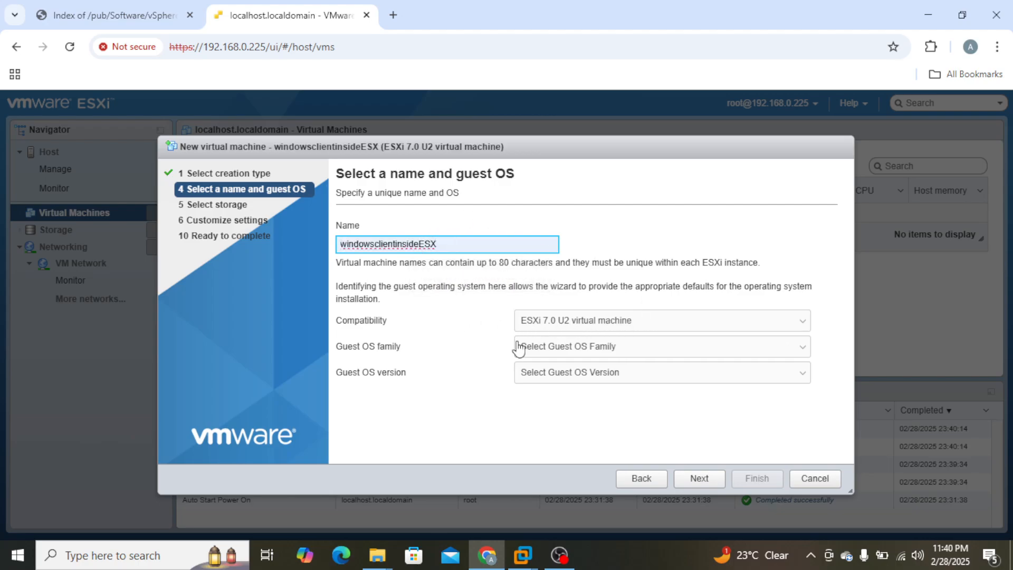
pyautogui.click(657, 327)
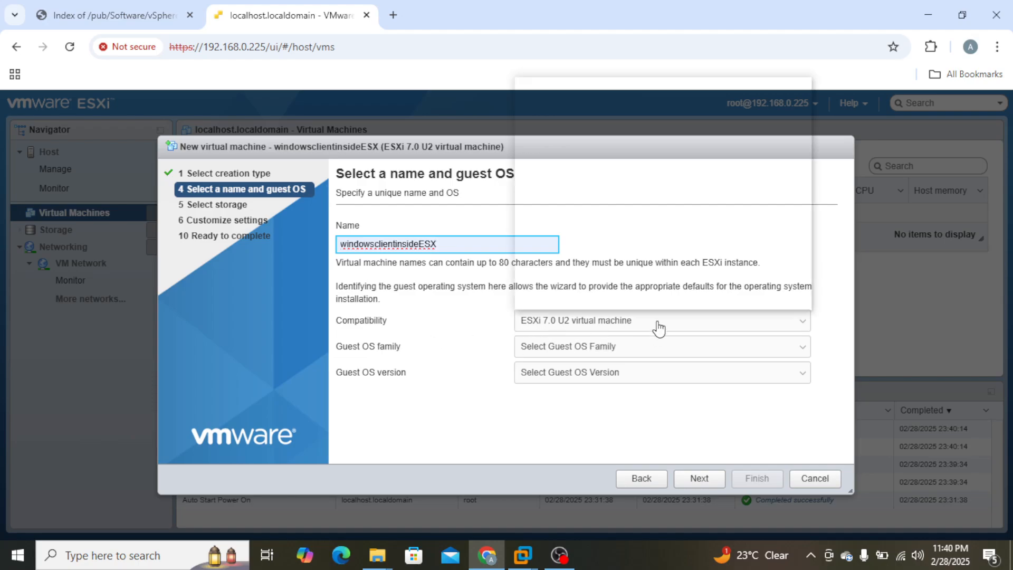
pyautogui.click(651, 305)
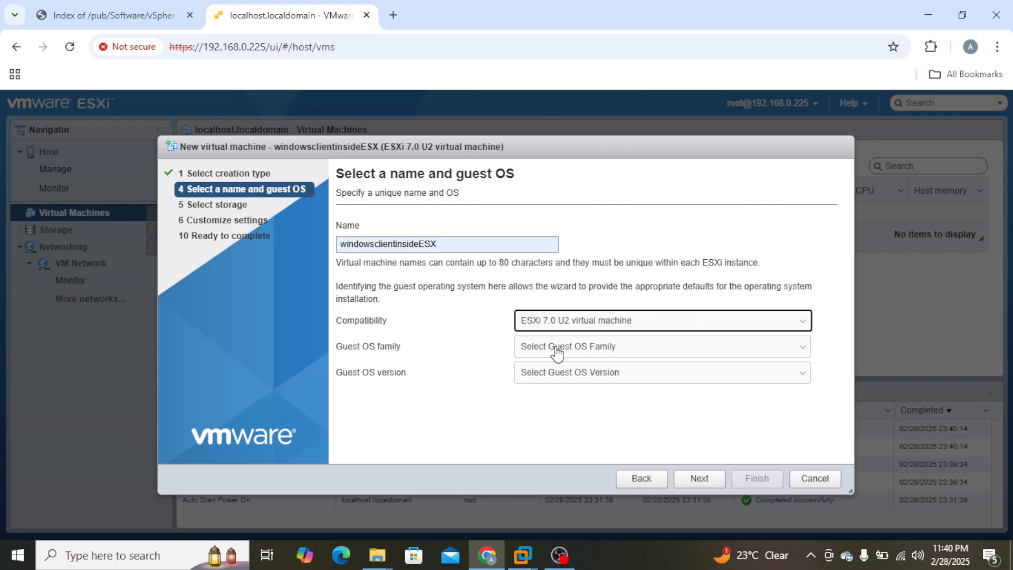
# - Set the guest OS family to Windows and the version to Microsoft Windows Server 2019 (64-bit)
pyautogui.click(585, 353)
pyautogui.click(539, 437)
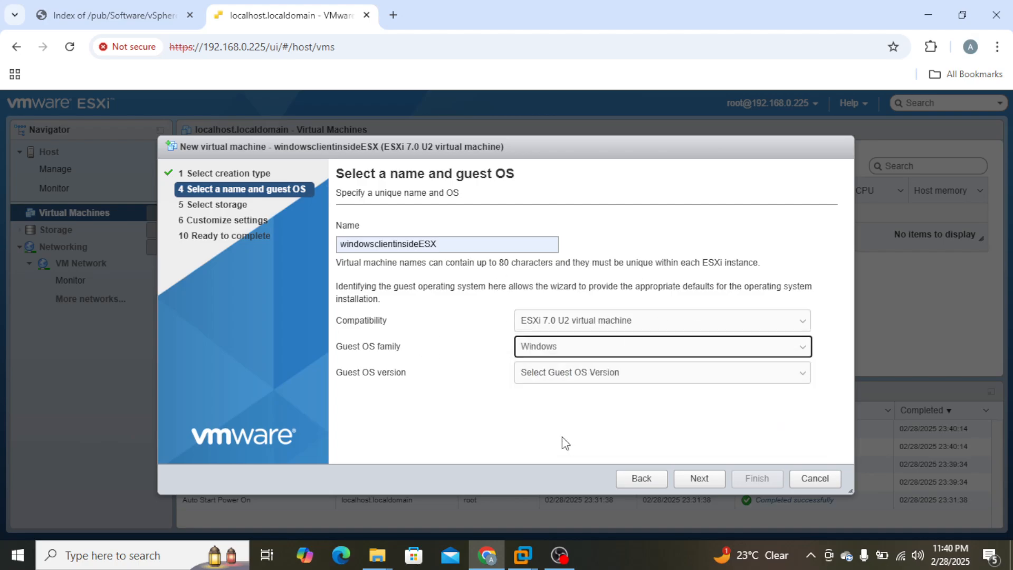
pyautogui.click(617, 375)
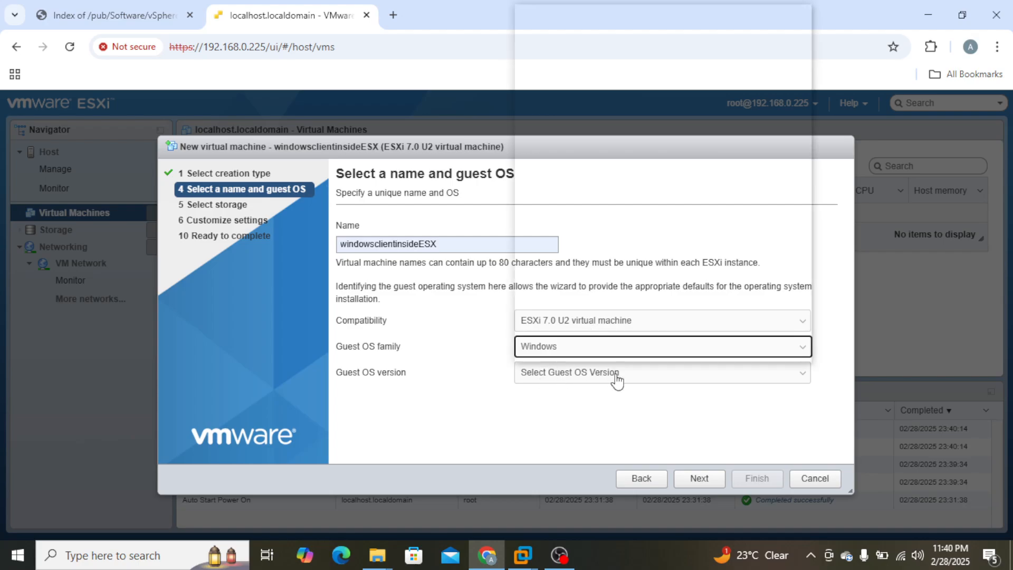
pyautogui.scroll(-5, 713, 264)
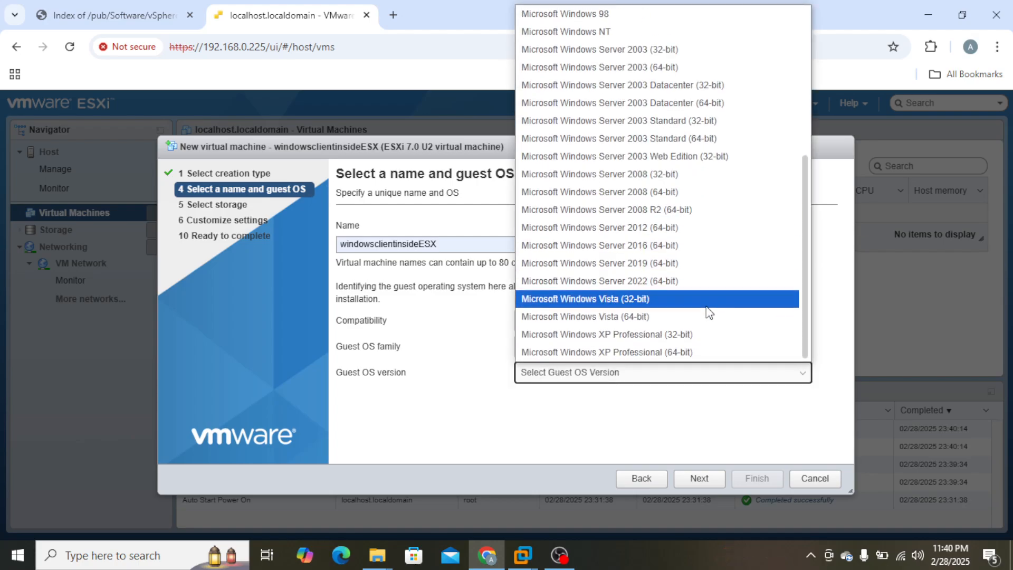
pyautogui.scroll(5, 709, 312)
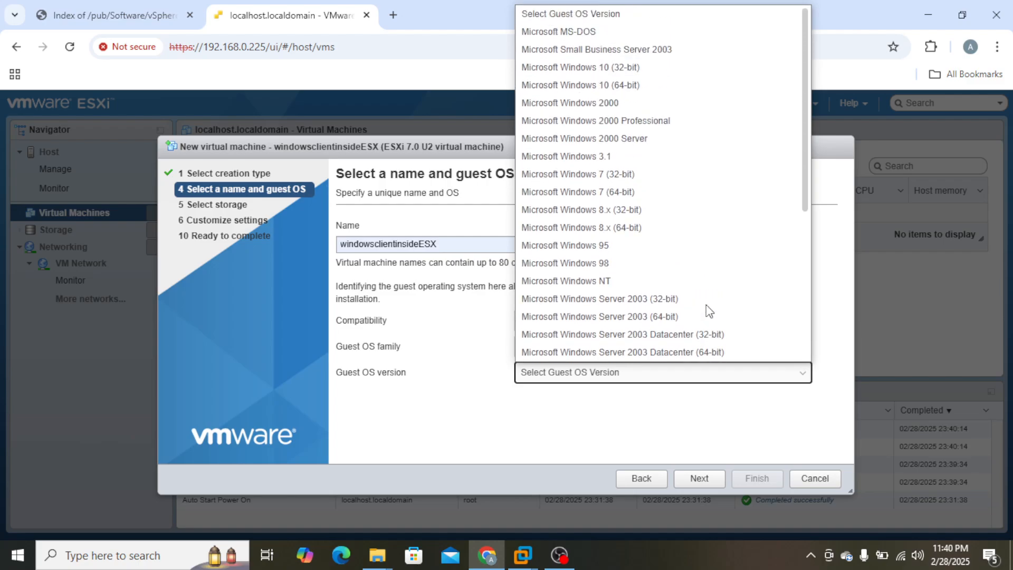
pyautogui.scroll(-5, 692, 318)
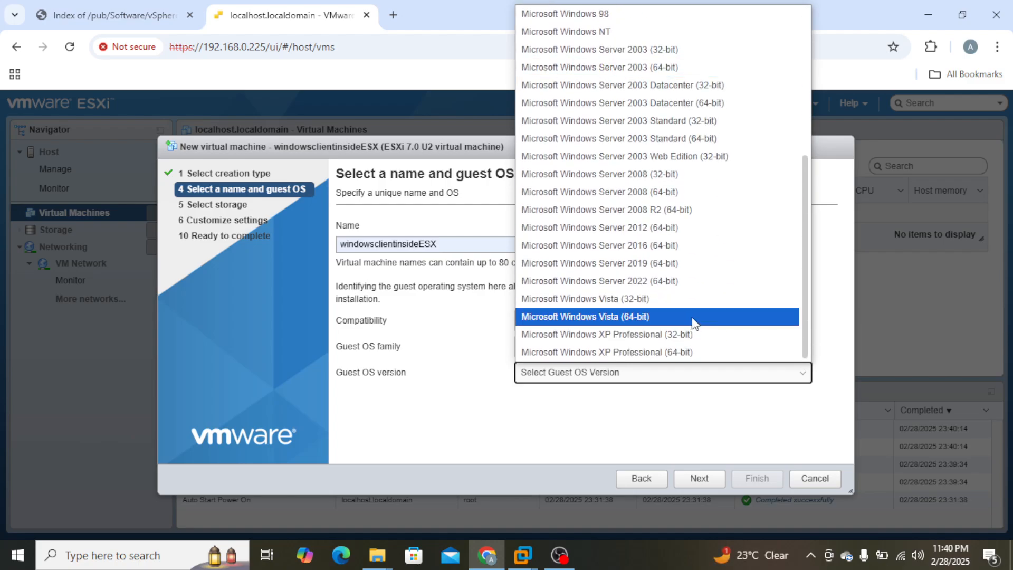
pyautogui.click(715, 268)
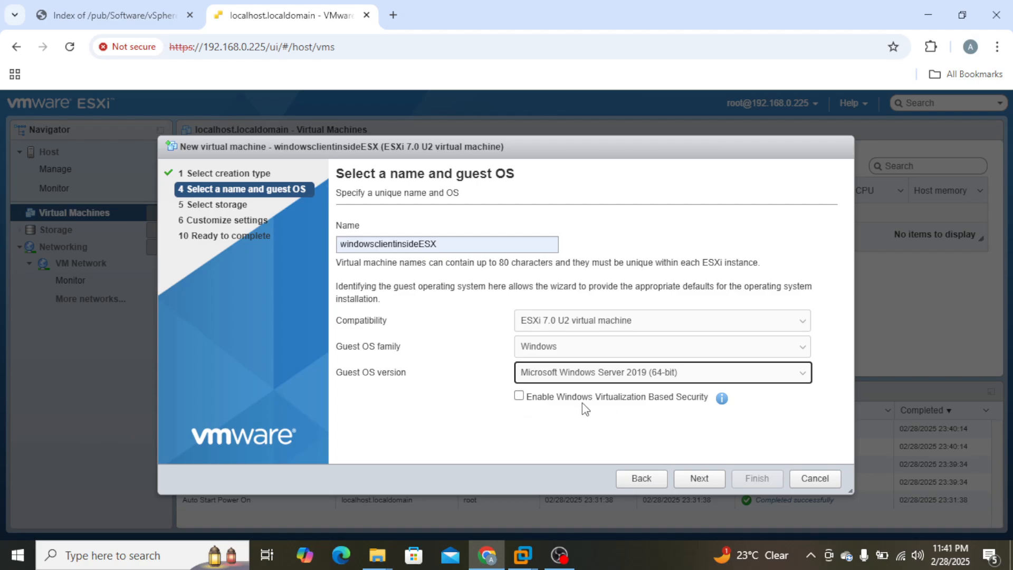
# - Choose datastore-for-windows-vms as the virtual machine's storage and proceed to customizing its settings
pyautogui.click(699, 479)
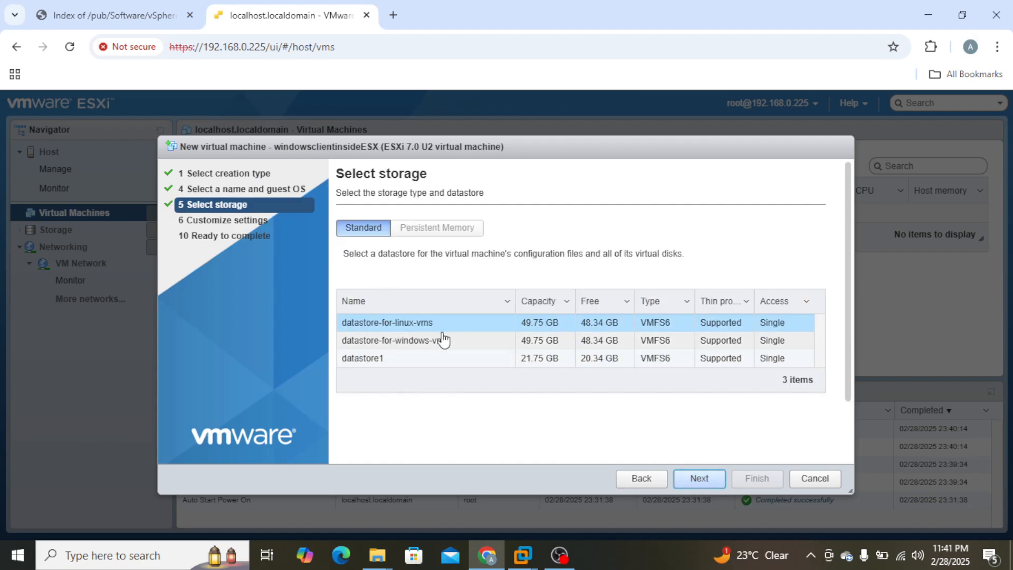
pyautogui.click(447, 344)
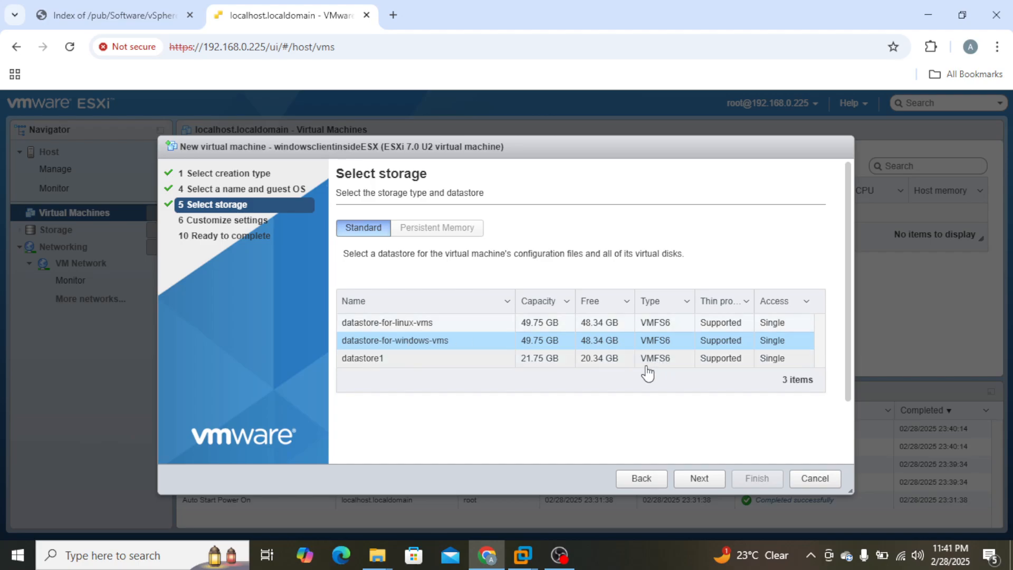
pyautogui.click(699, 478)
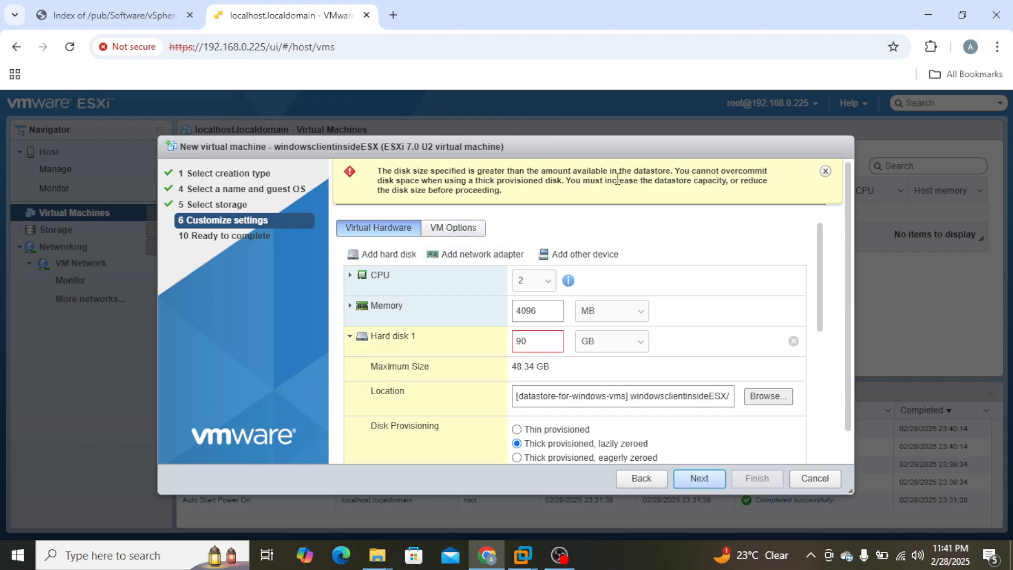
# - Make Hard disk 1 thin provisioned and set its size to 45 GB
pyautogui.moveTo(435, 174); pyautogui.dragTo(666, 170)
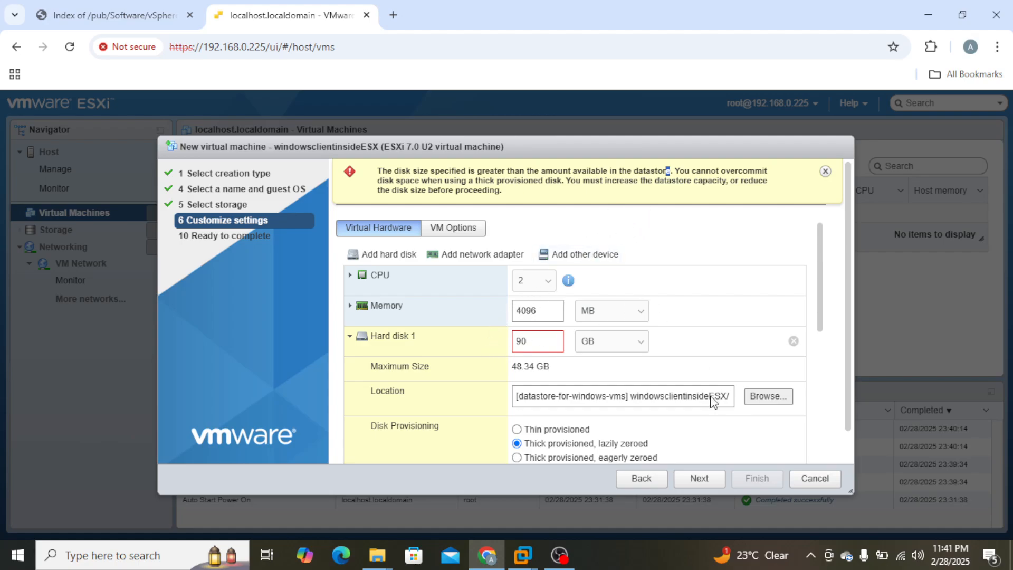
pyautogui.click(638, 558)
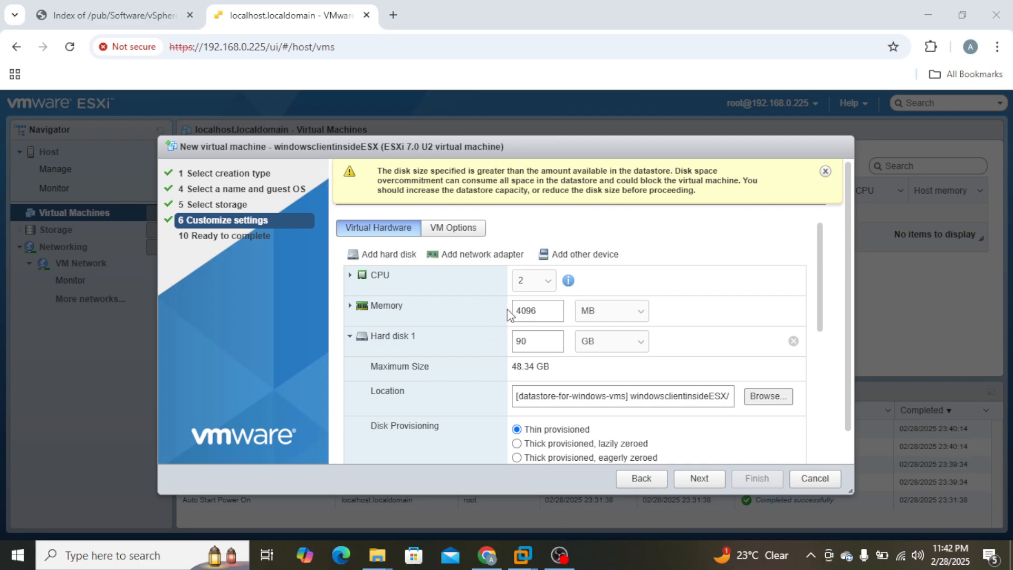
pyautogui.doubleClick(545, 346)
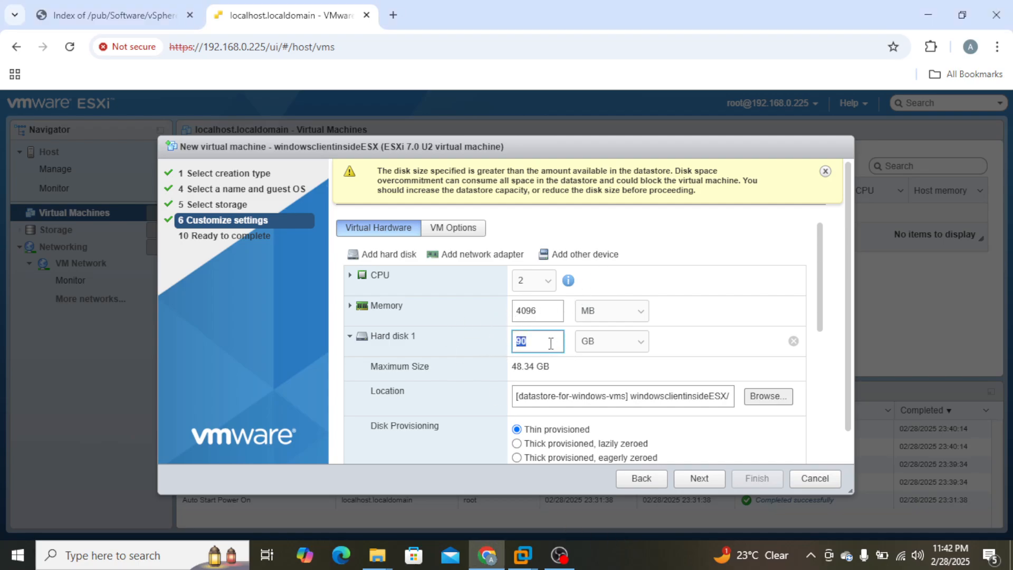
pyautogui.write('45')
pyautogui.click(598, 378)
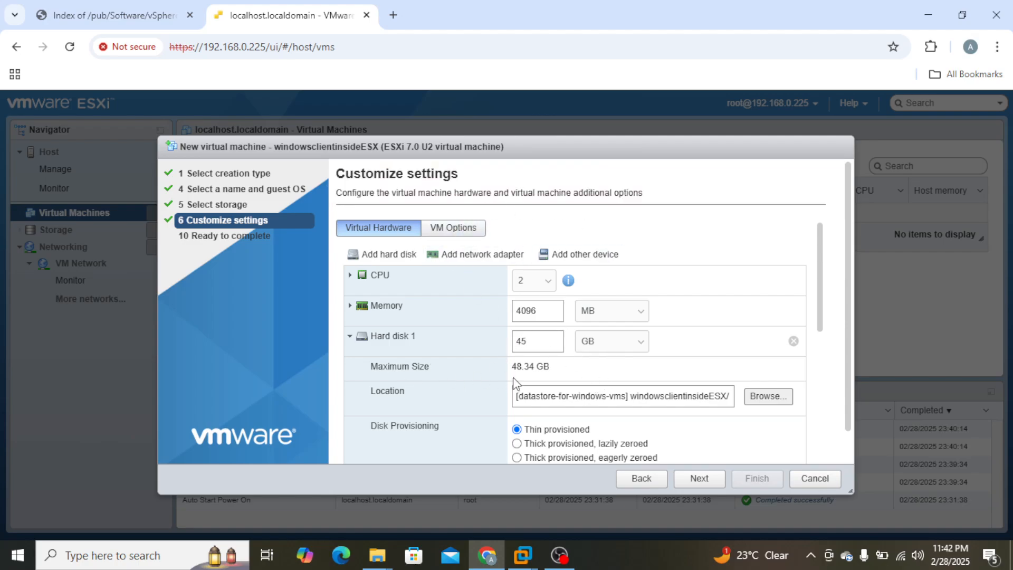
# - Review the hard disk's maximum size and options, plus the controller, network adapter and CD/DVD drive settings
pyautogui.moveTo(512, 368); pyautogui.dragTo(545, 368)
pyautogui.scroll(-2, 626, 405)
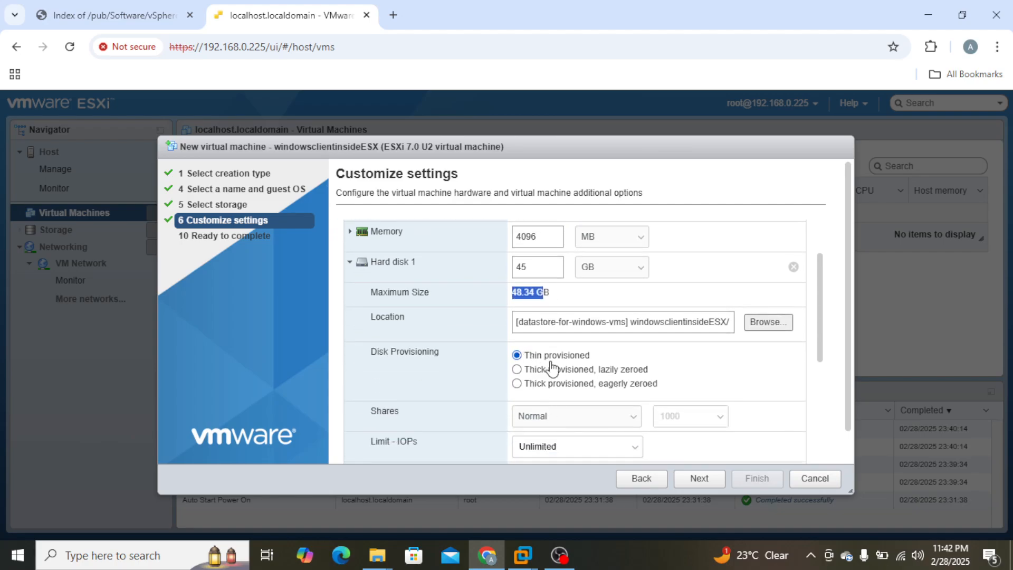
pyautogui.scroll(-4, 695, 410)
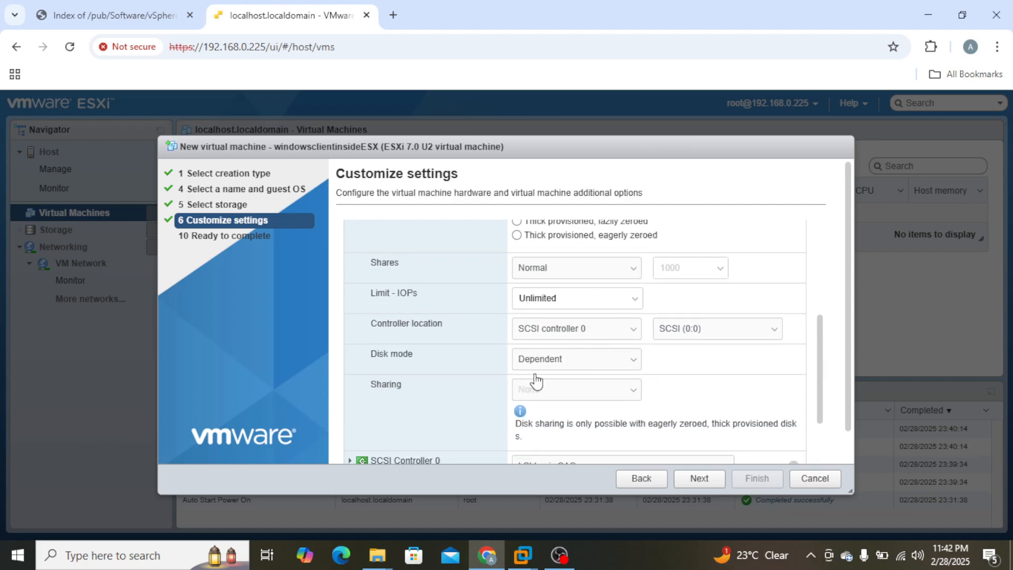
pyautogui.scroll(-2, 648, 373)
pyautogui.scroll(-3, 627, 383)
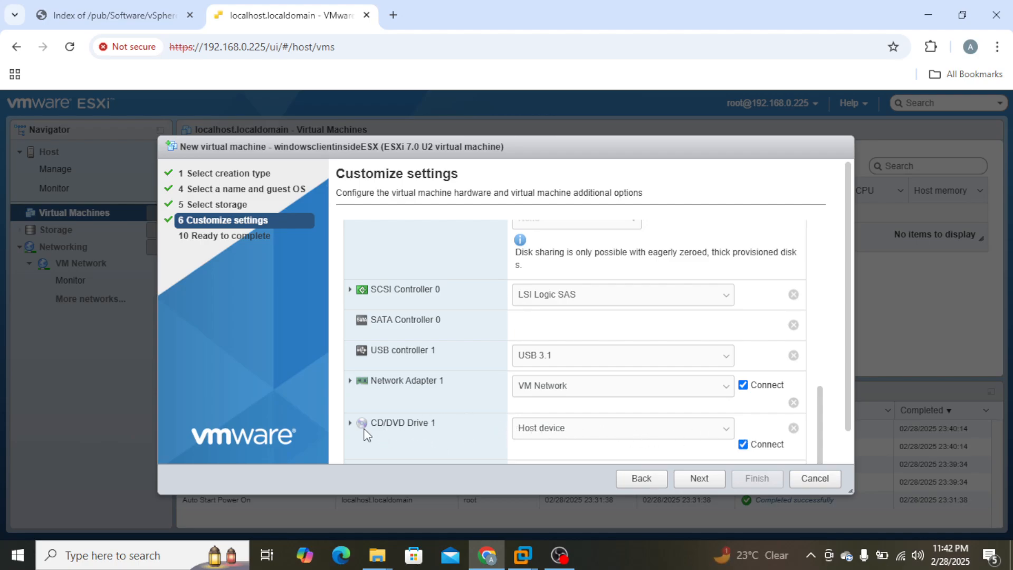
pyautogui.scroll(1, 534, 404)
pyautogui.scroll(5, 534, 395)
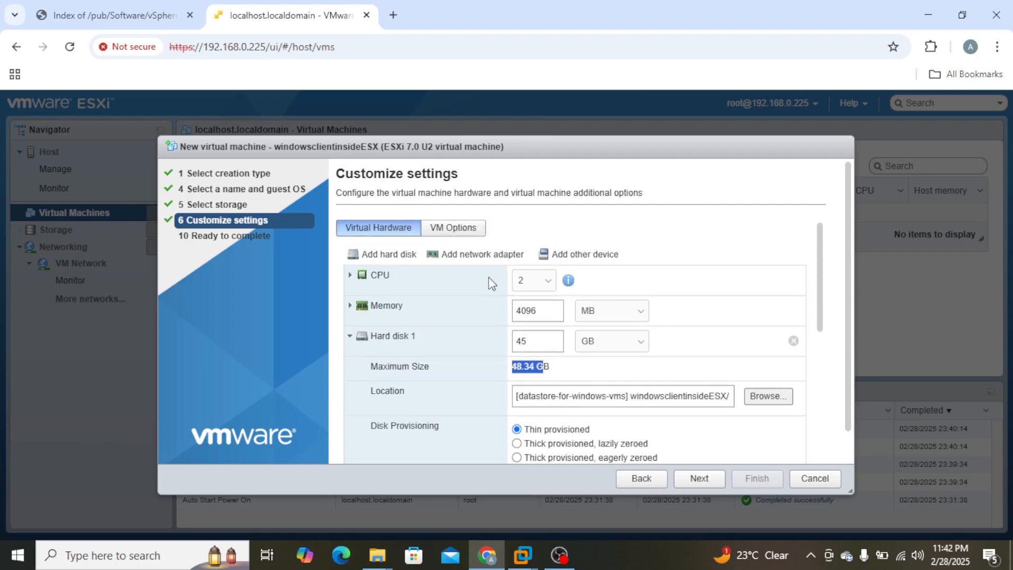
pyautogui.click(520, 314)
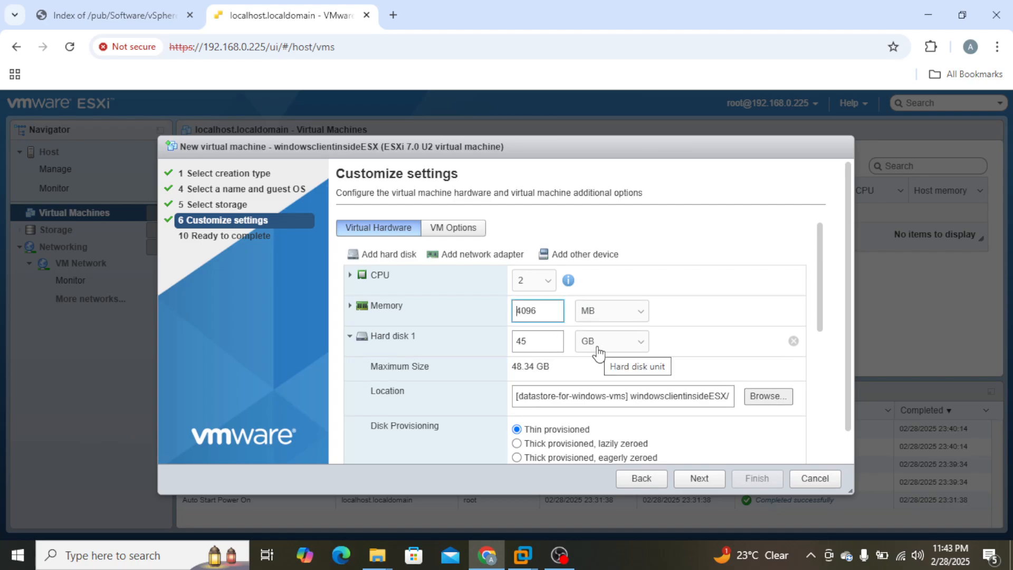
pyautogui.press('Delete')
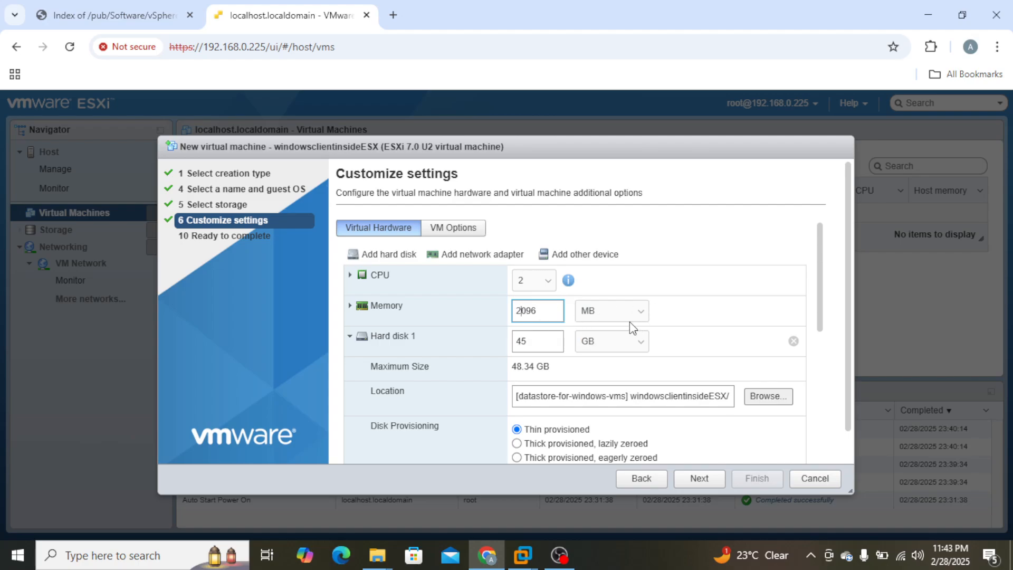
pyautogui.write('2')
pyautogui.press('BackSpace')
# - Accept the remaining hardware settings, review the configuration summary and finish creating the virtual machine
pyautogui.scroll(-3, 670, 398)
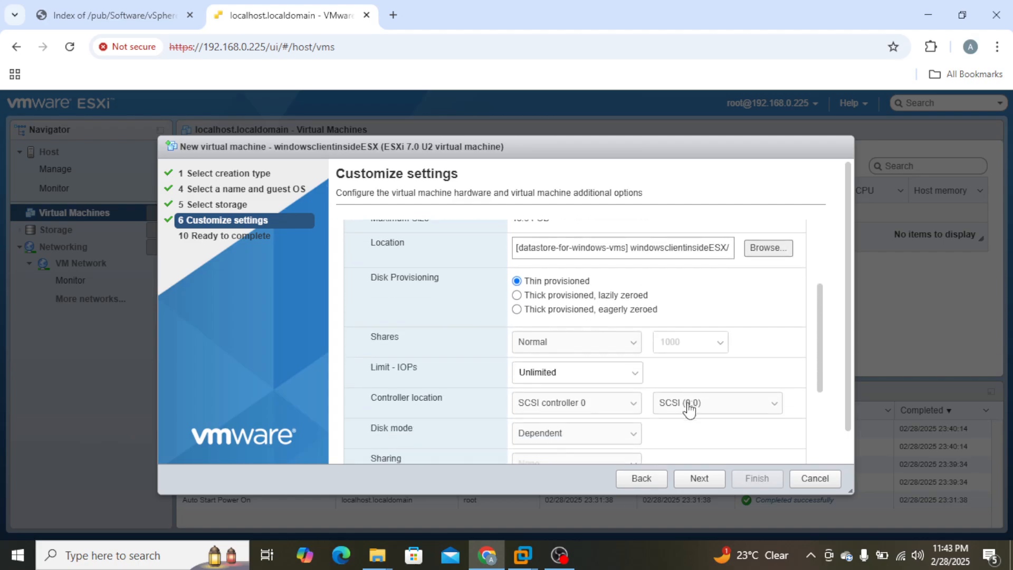
pyautogui.scroll(1, 688, 402)
pyautogui.scroll(-5, 690, 403)
pyautogui.click(700, 479)
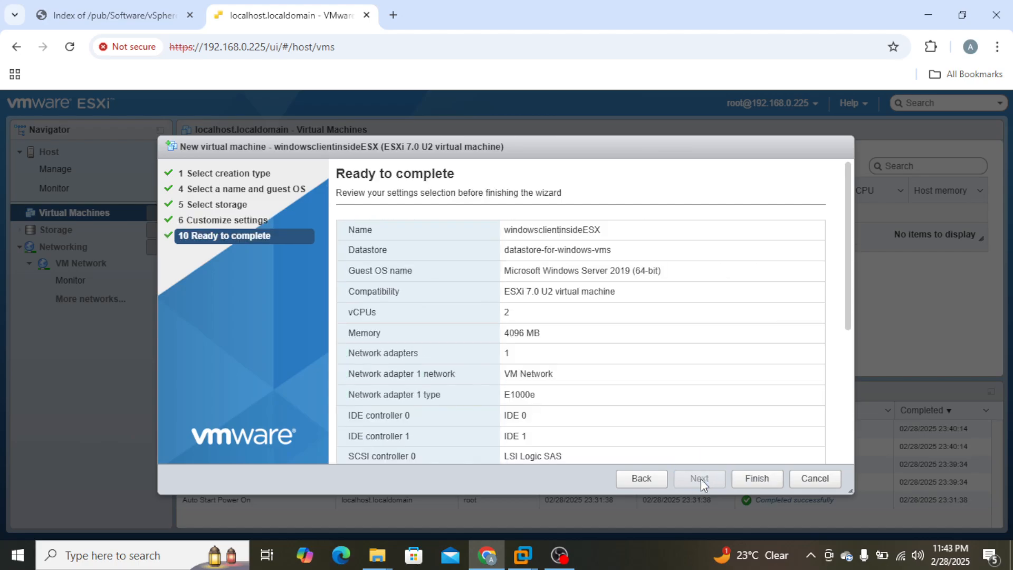
pyautogui.scroll(-5, 699, 385)
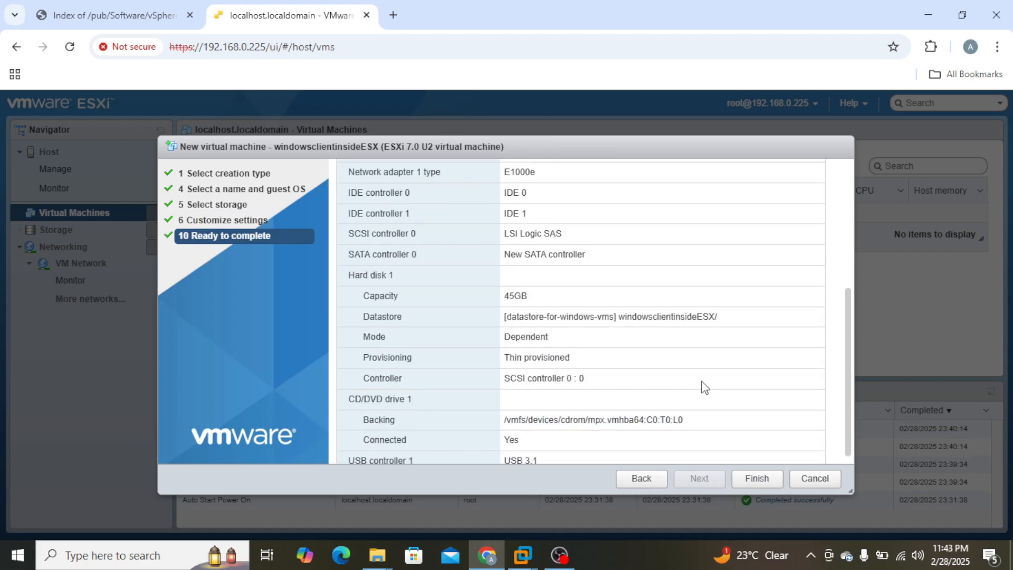
pyautogui.click(759, 478)
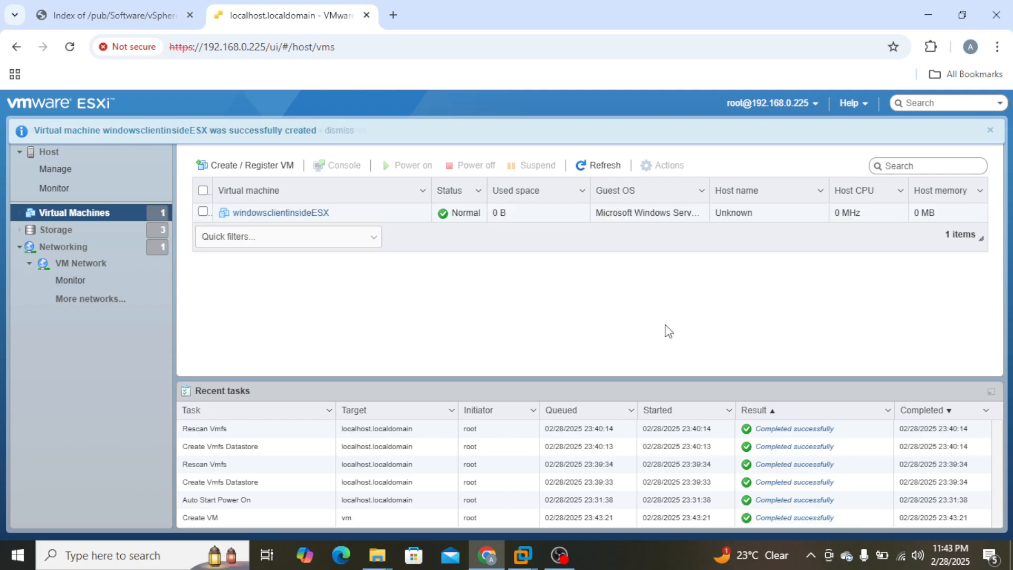
# - Open the windowsclientinsideESX virtual machine and start editing its settings
pyautogui.click(291, 213)
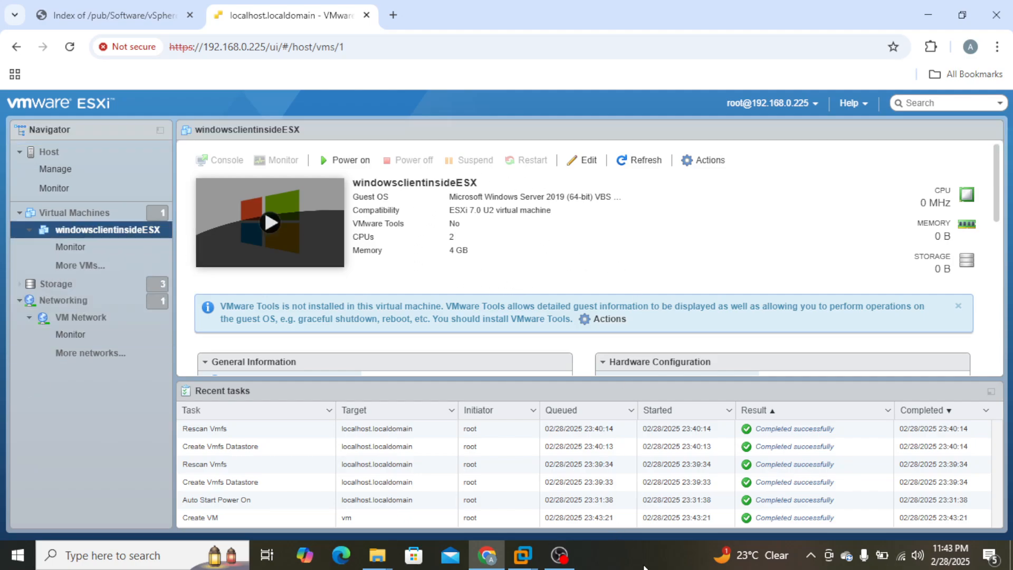
pyautogui.click(620, 557)
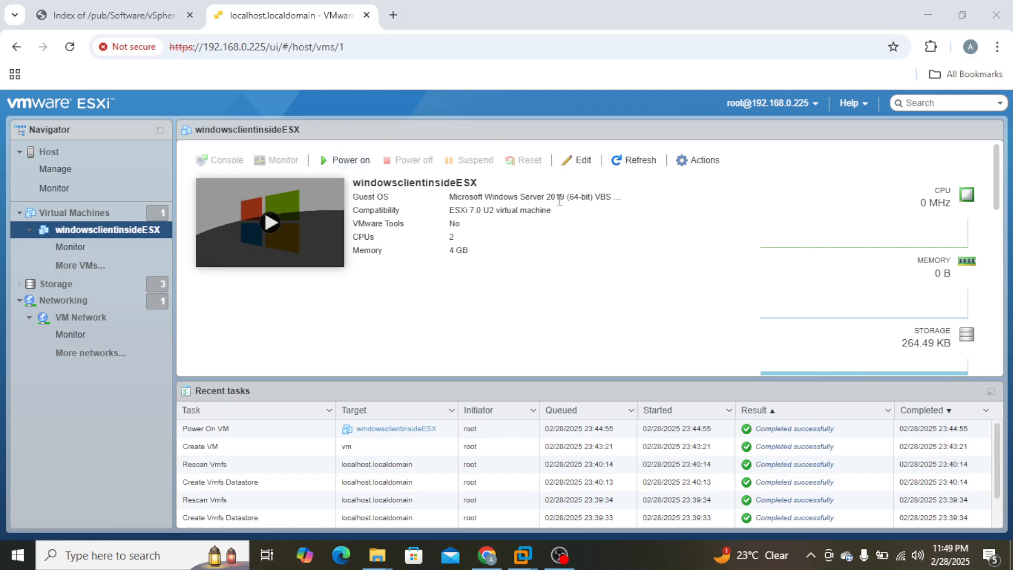
pyautogui.click(583, 161)
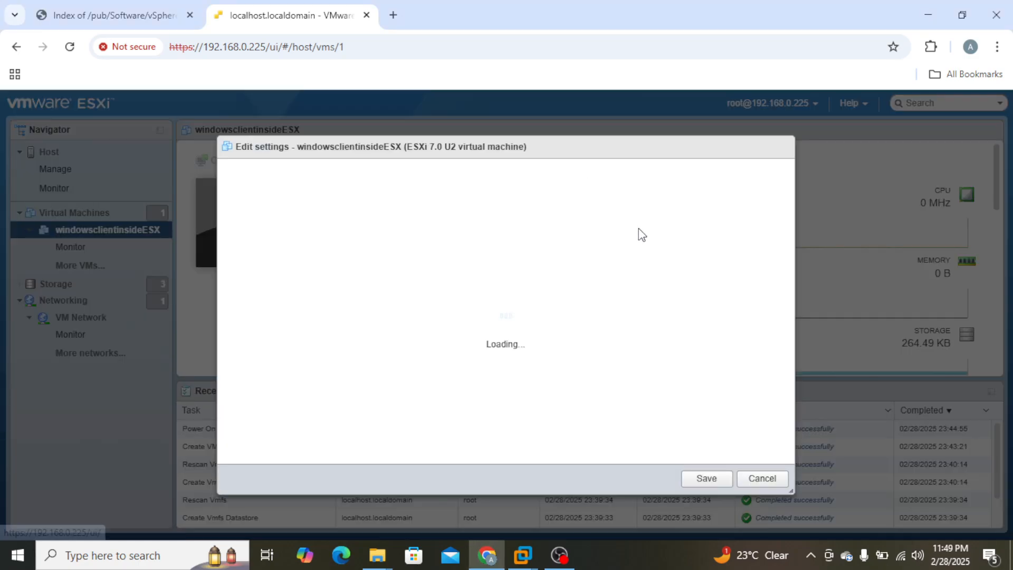
# - Expand CD/DVD Drive 1 and switch its source to Datastore ISO file
pyautogui.scroll(-1, 270, 392)
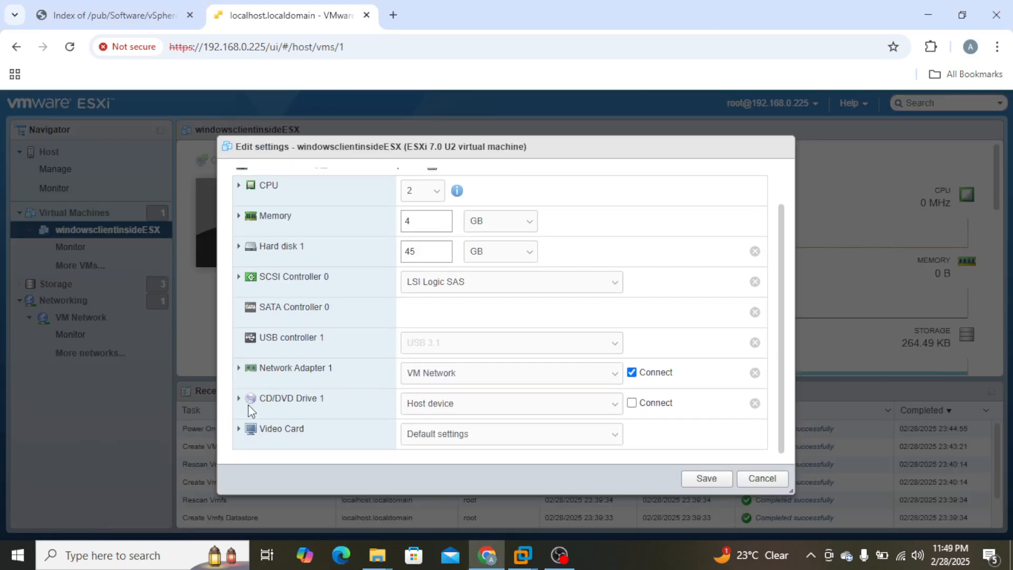
pyautogui.click(246, 400)
pyautogui.scroll(-3, 314, 401)
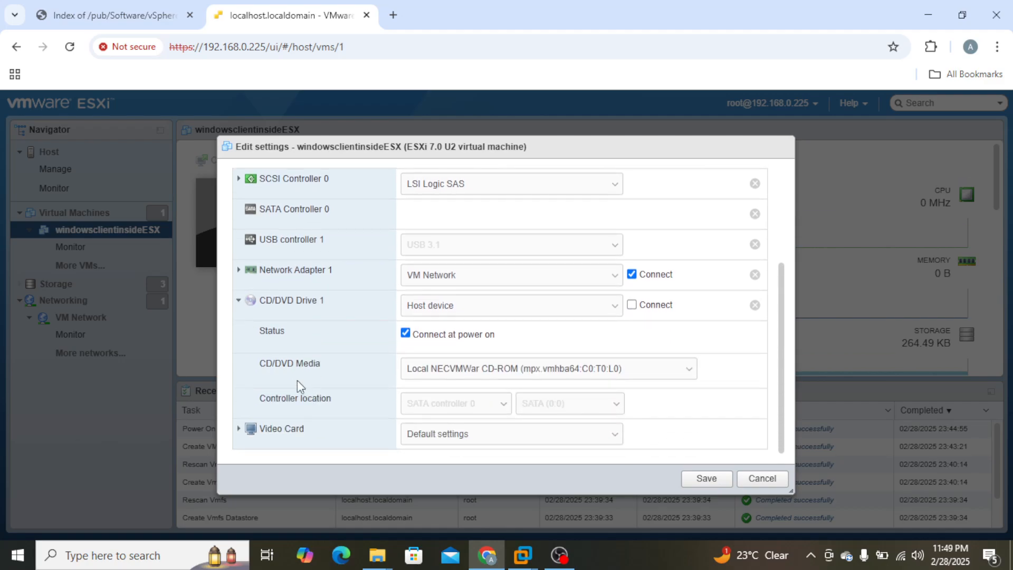
pyautogui.click(613, 308)
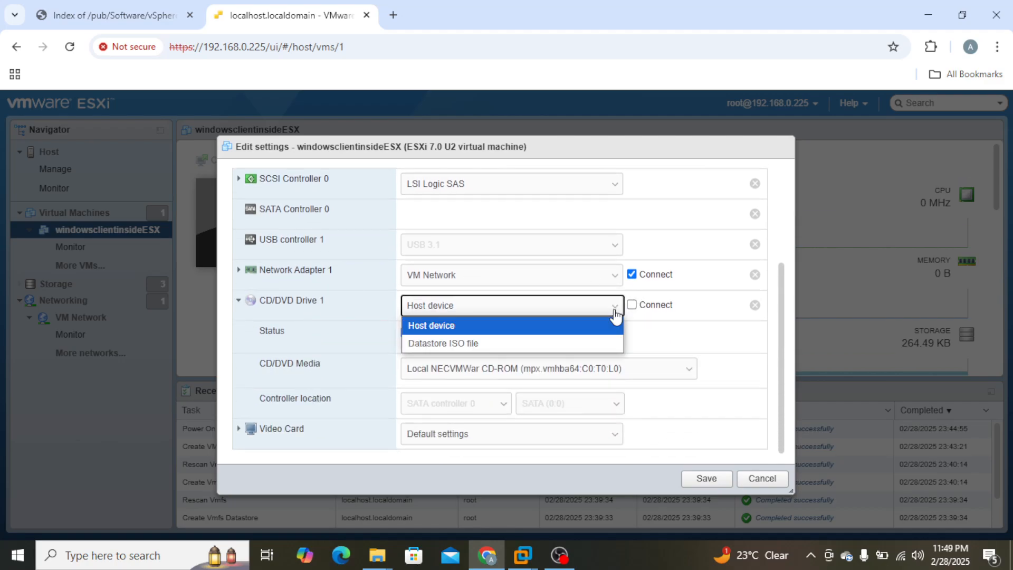
pyautogui.click(508, 343)
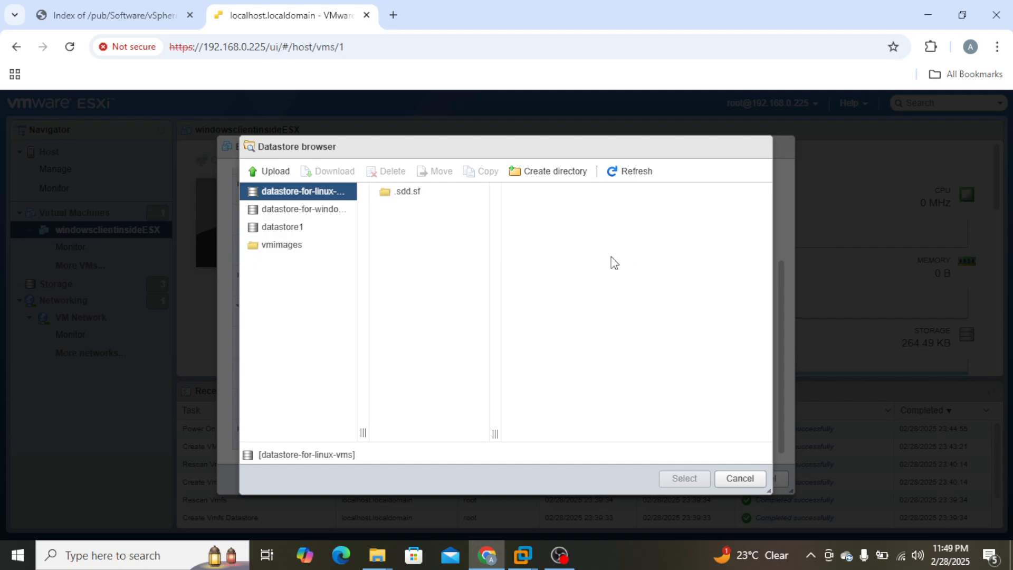
# - Check the contents of the available datastores and select datastore-for-windows-vms as the location for the ISO file
pyautogui.click(316, 216)
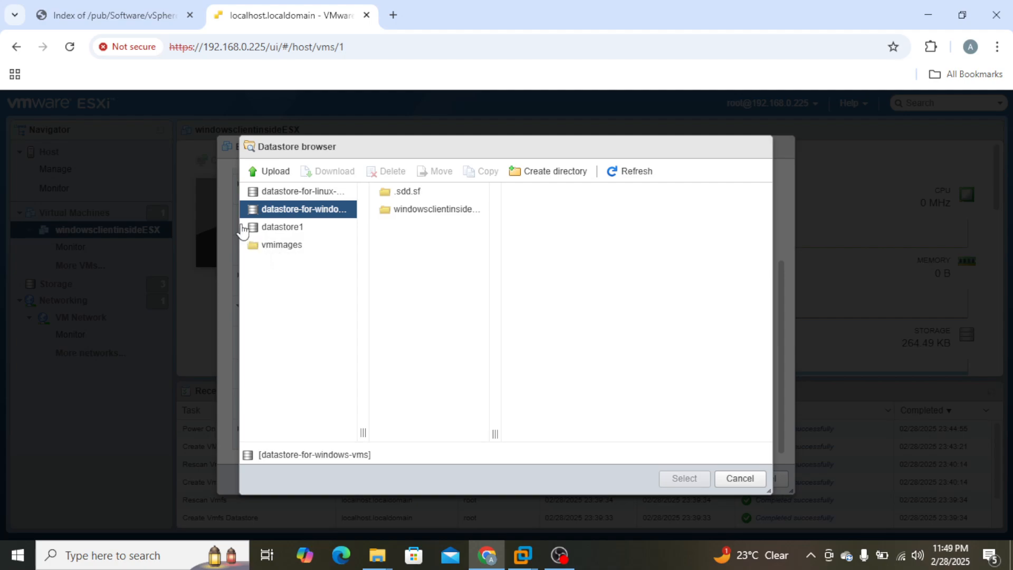
pyautogui.click(291, 228)
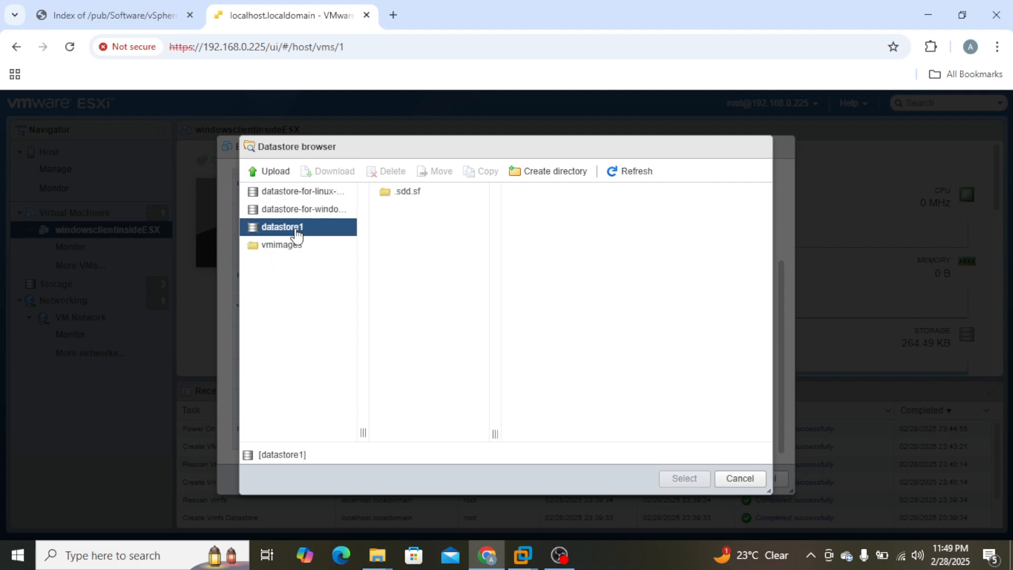
pyautogui.click(299, 209)
pyautogui.click(297, 192)
pyautogui.click(308, 211)
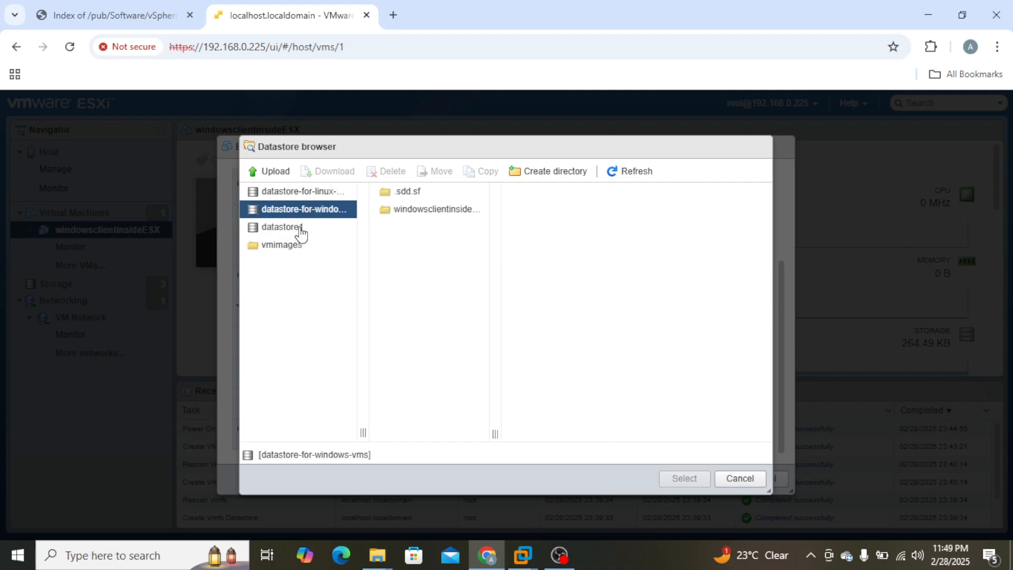
pyautogui.click(301, 233)
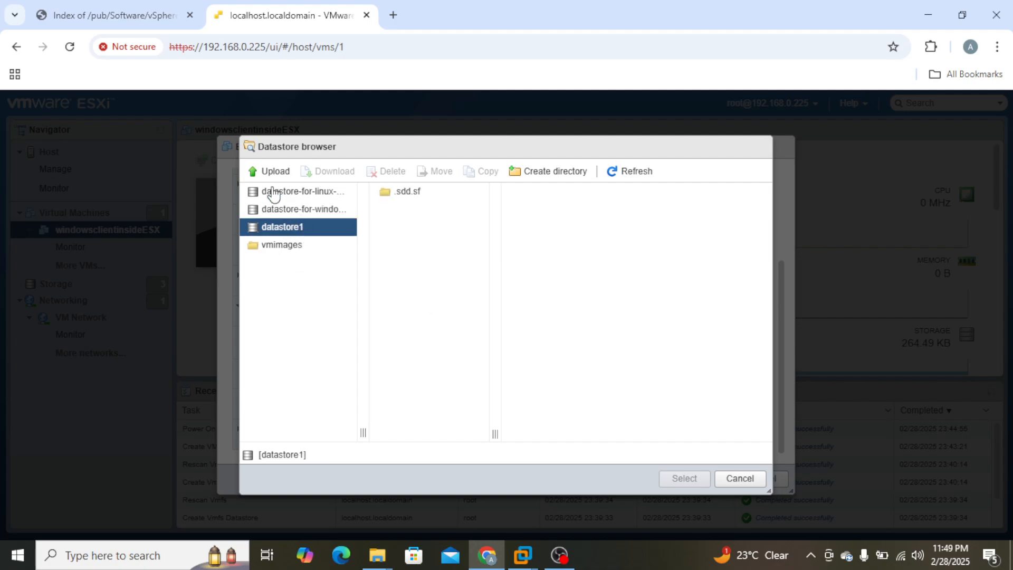
pyautogui.click(315, 214)
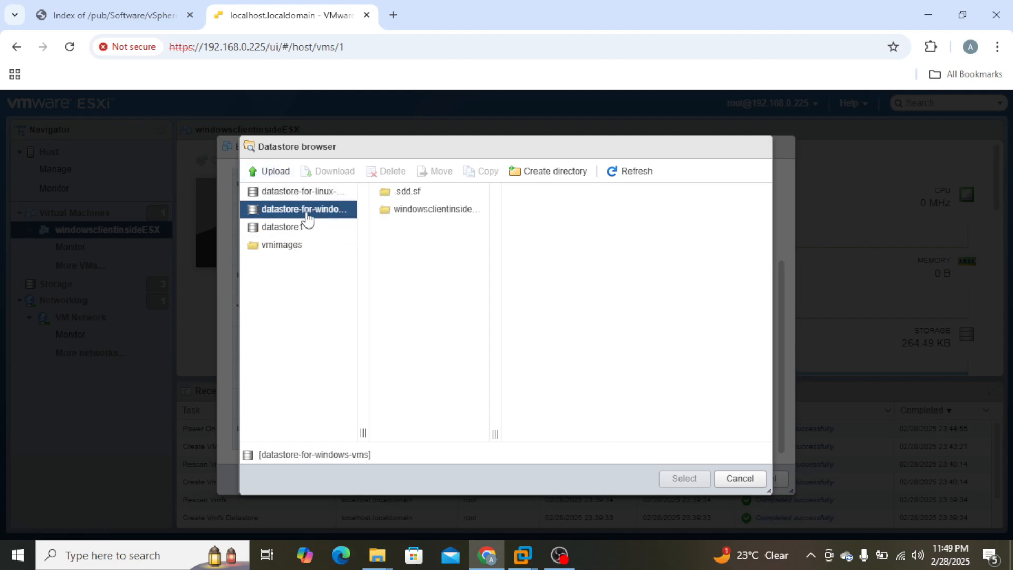
# - Upload the windowsserver2019 disc image from Desktop > softwares > VMware-and-OS to the datastore-for-windows-vms datastore
pyautogui.click(278, 179)
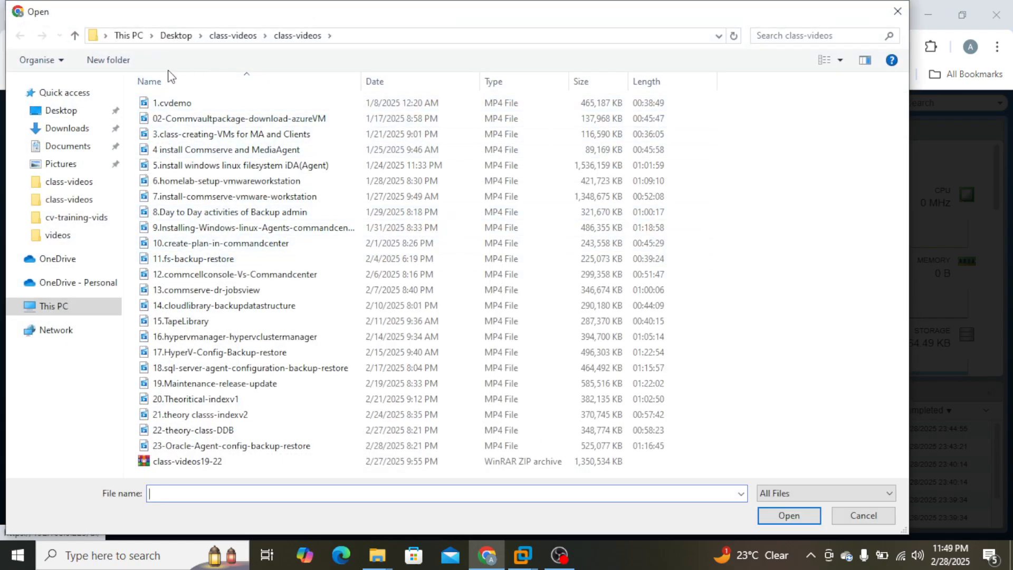
pyautogui.click(188, 38)
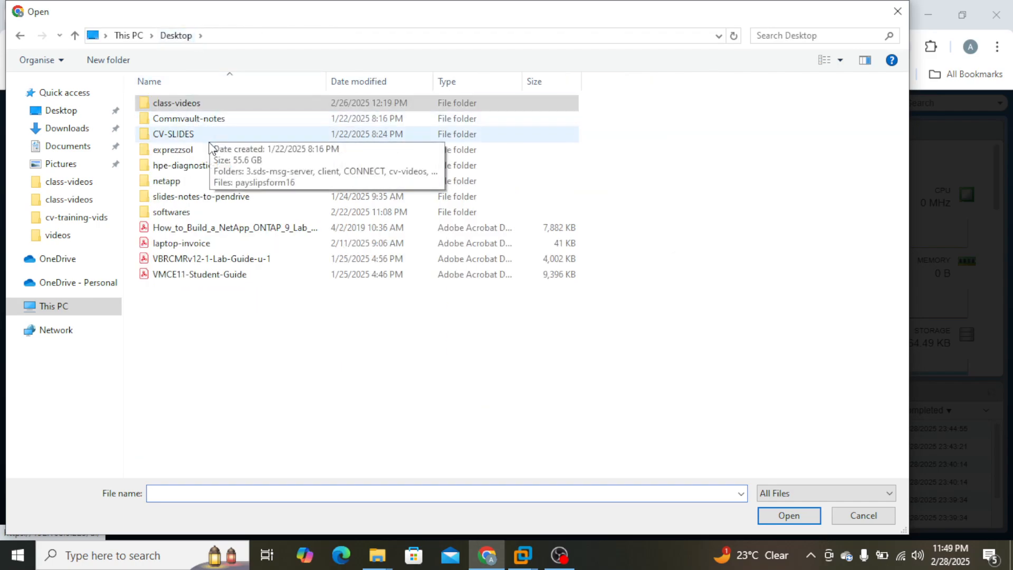
pyautogui.click(201, 217)
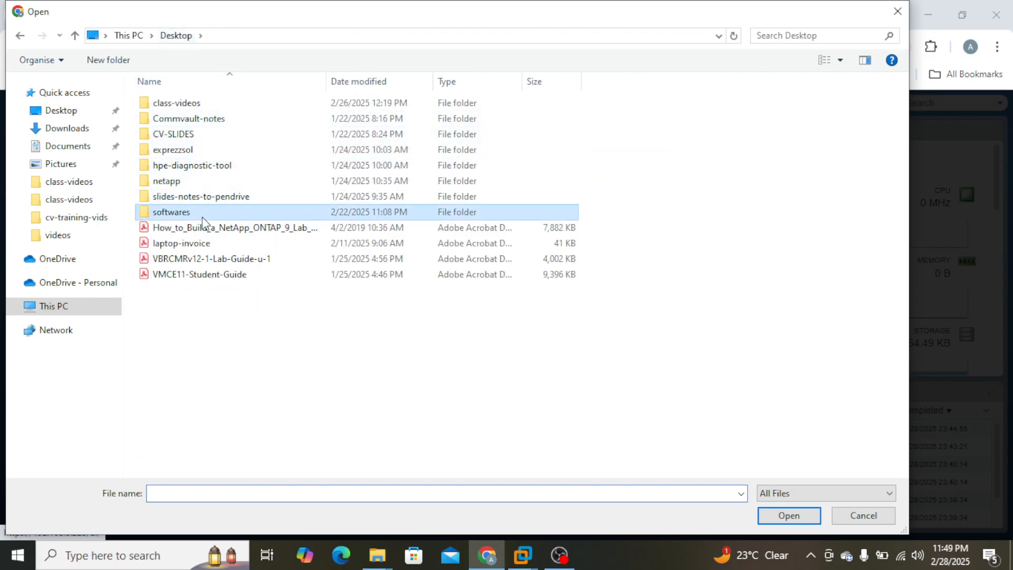
pyautogui.doubleClick(201, 217)
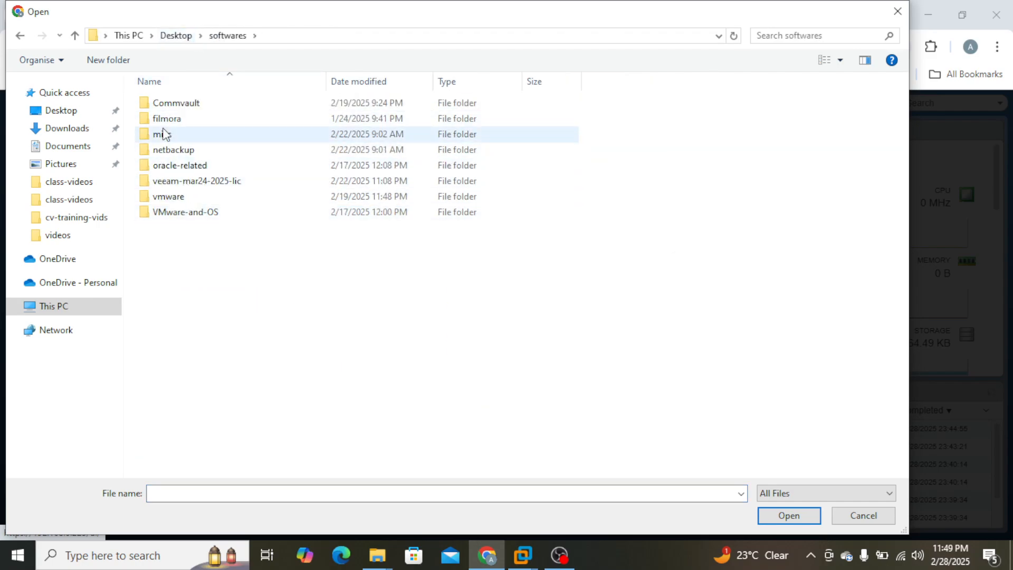
pyautogui.doubleClick(220, 107)
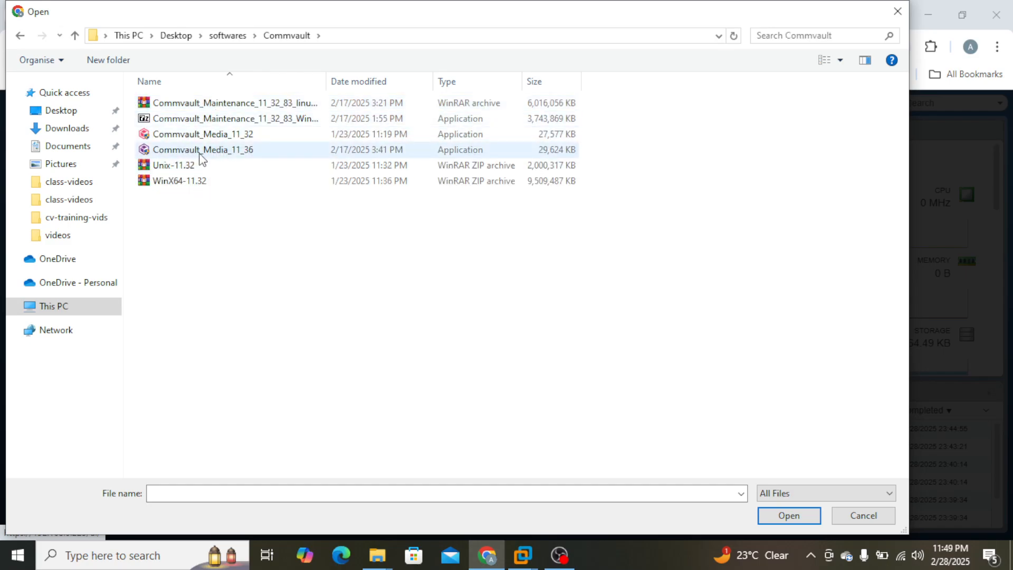
pyautogui.click(227, 36)
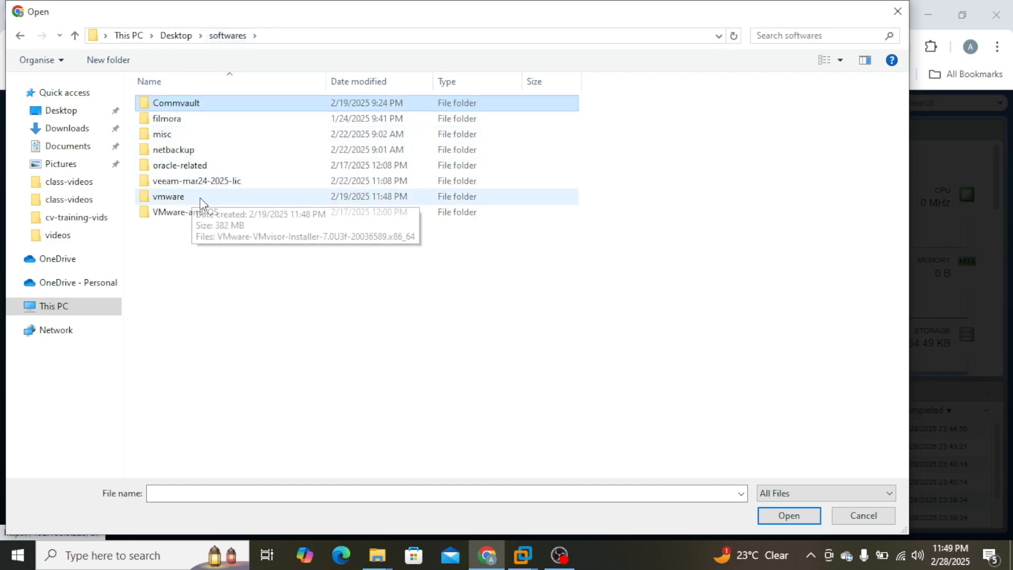
pyautogui.doubleClick(193, 215)
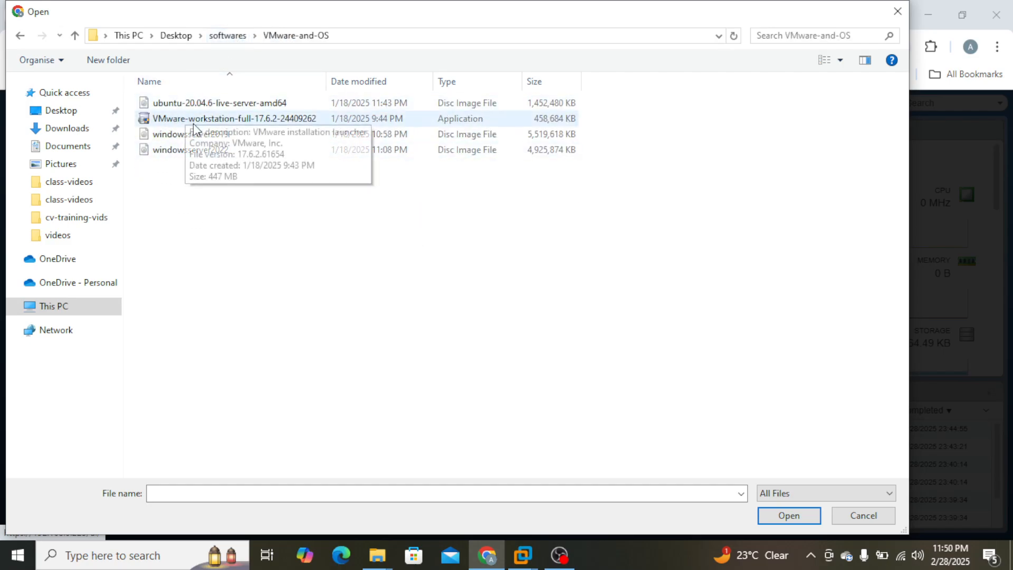
pyautogui.click(211, 137)
pyautogui.click(790, 516)
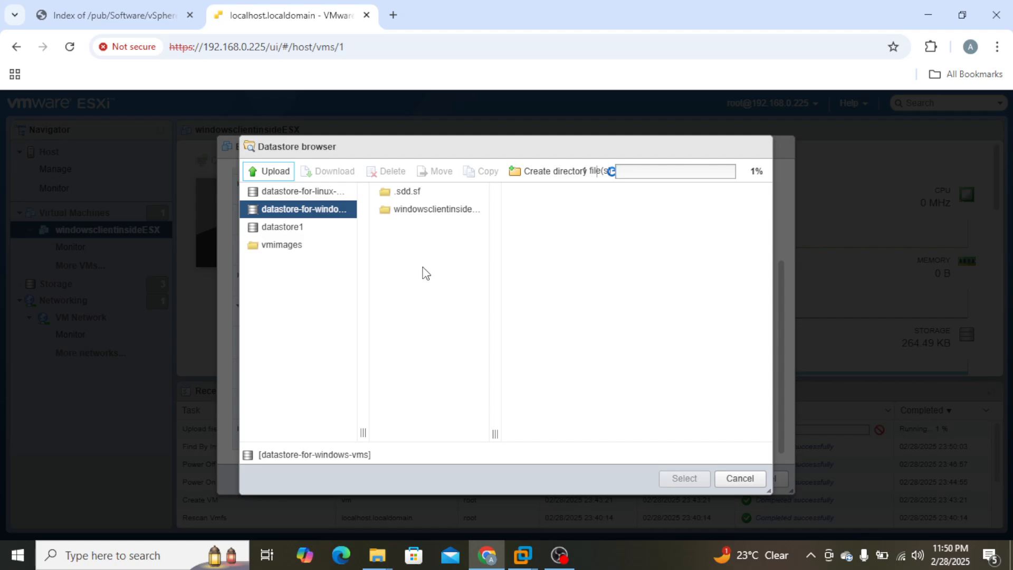
pyautogui.click(277, 174)
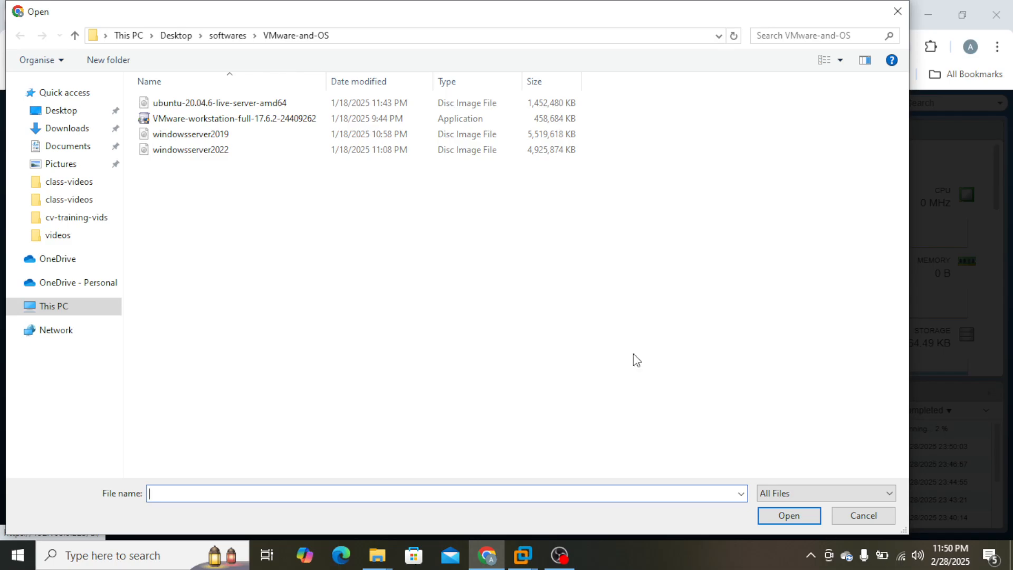
pyautogui.click(865, 516)
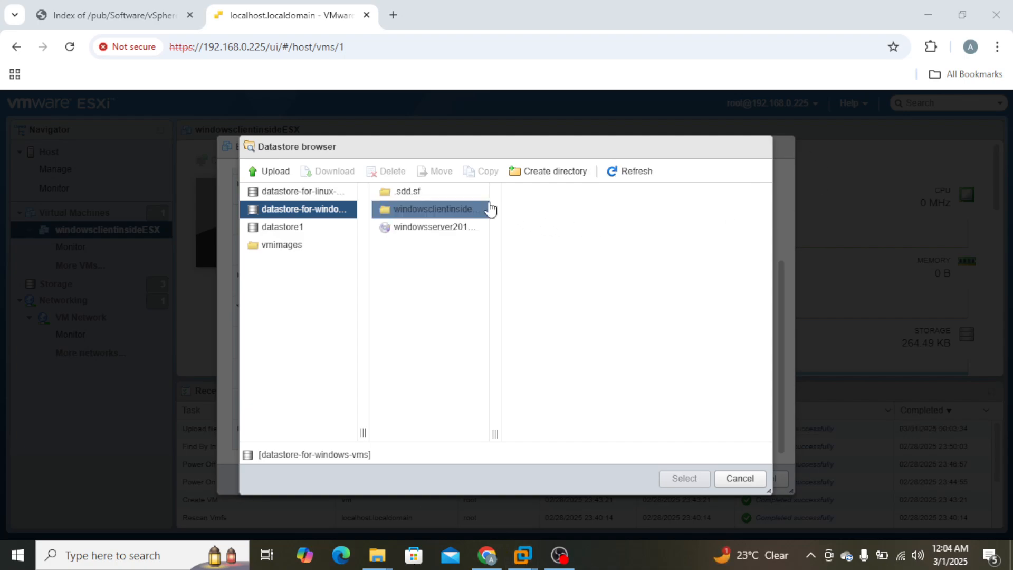
# - Attach windowsserver2019.iso from datastore-for-windows-vms as the CD/DVD media, and power on the windowsclientinsideESX virtual machine
pyautogui.click(420, 228)
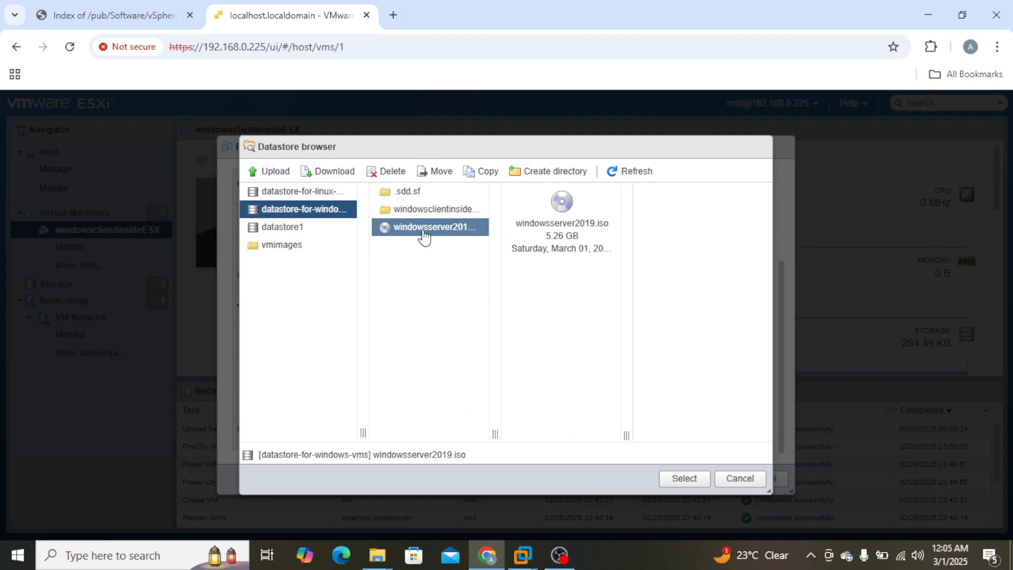
pyautogui.click(695, 482)
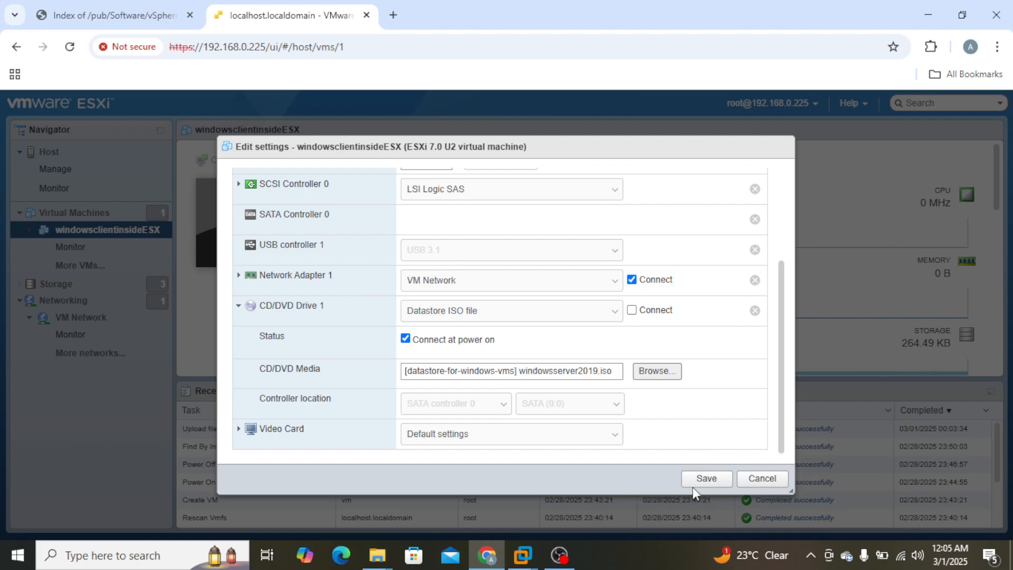
pyautogui.click(705, 480)
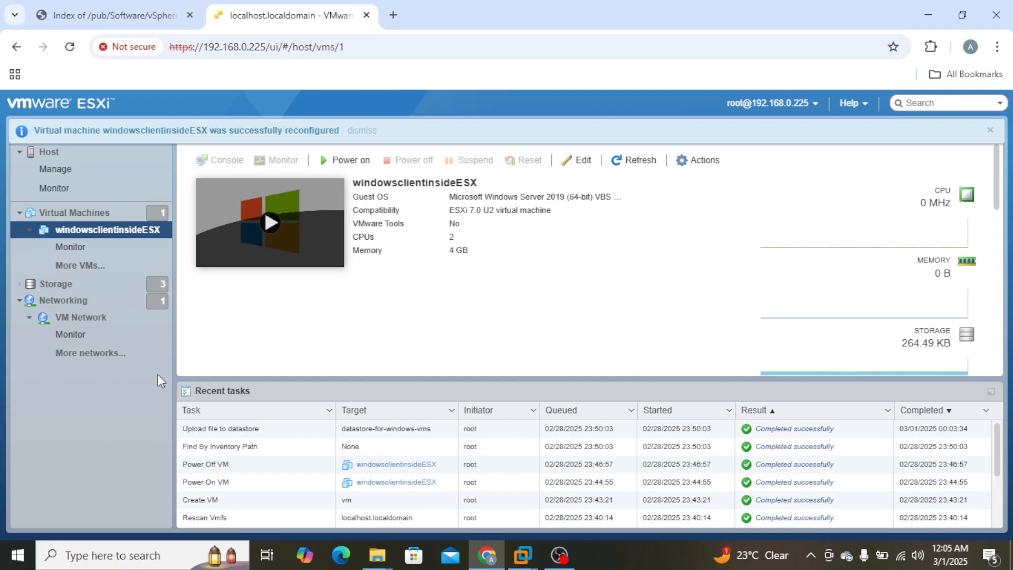
pyautogui.click(346, 163)
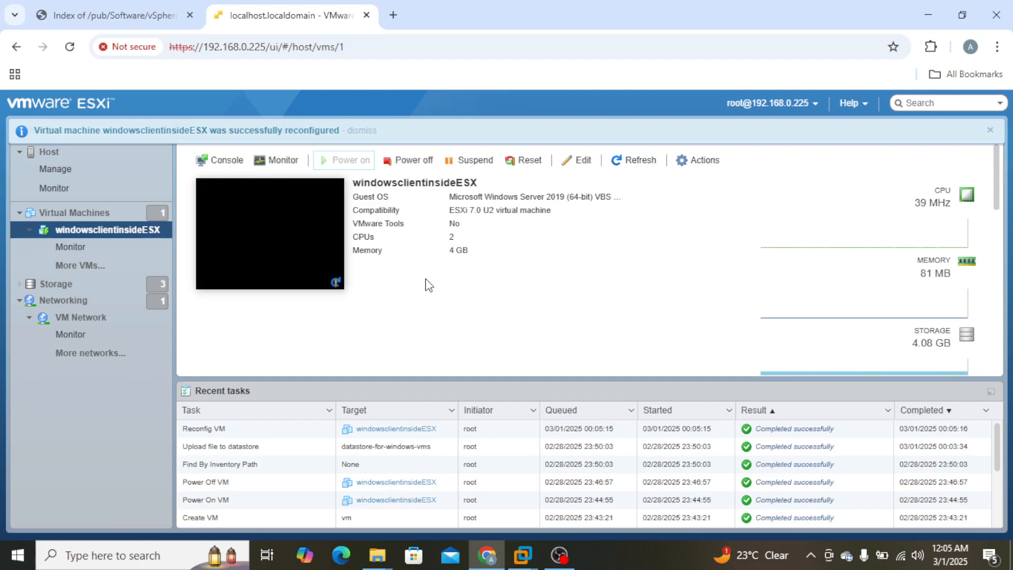
pyautogui.click(226, 161)
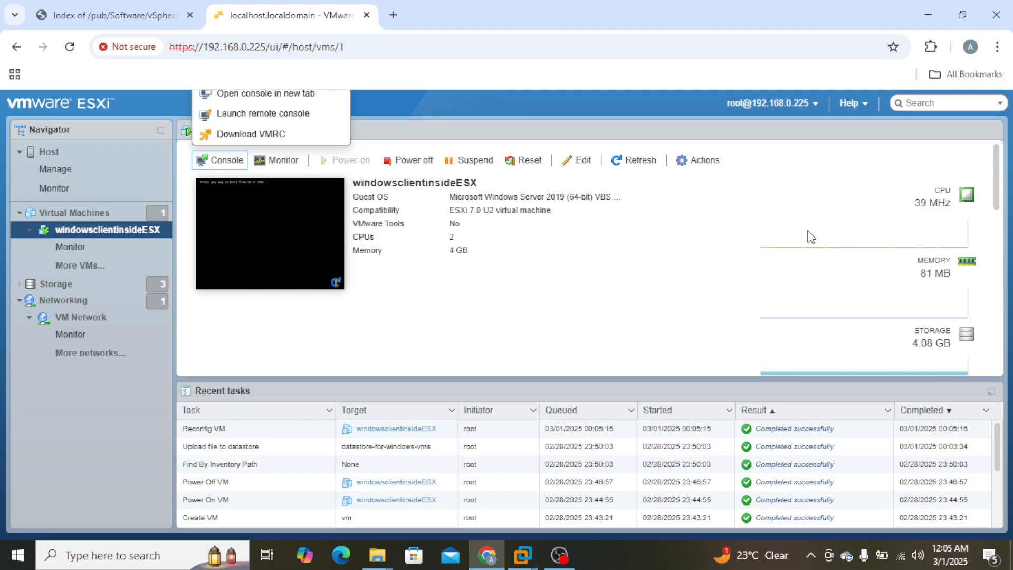
pyautogui.click(301, 115)
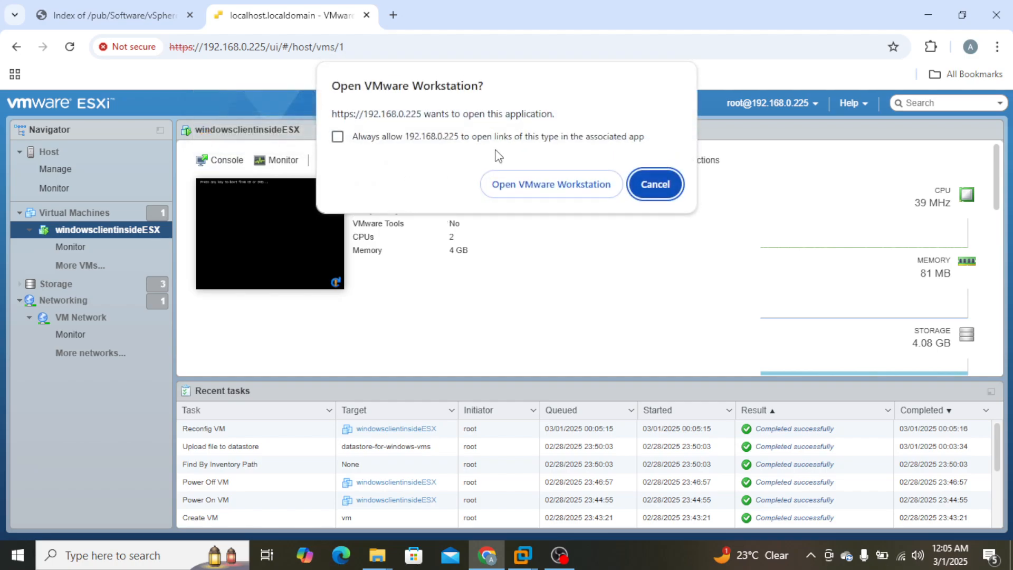
pyautogui.click(661, 179)
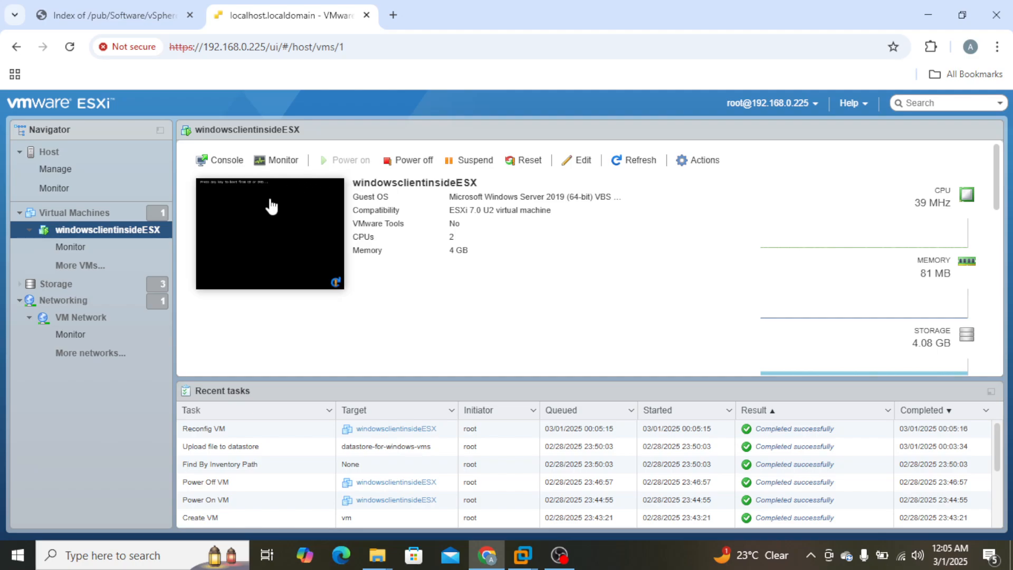
# - Open the virtual machine's console in a new window to check how it boots, and close it again
pyautogui.click(237, 162)
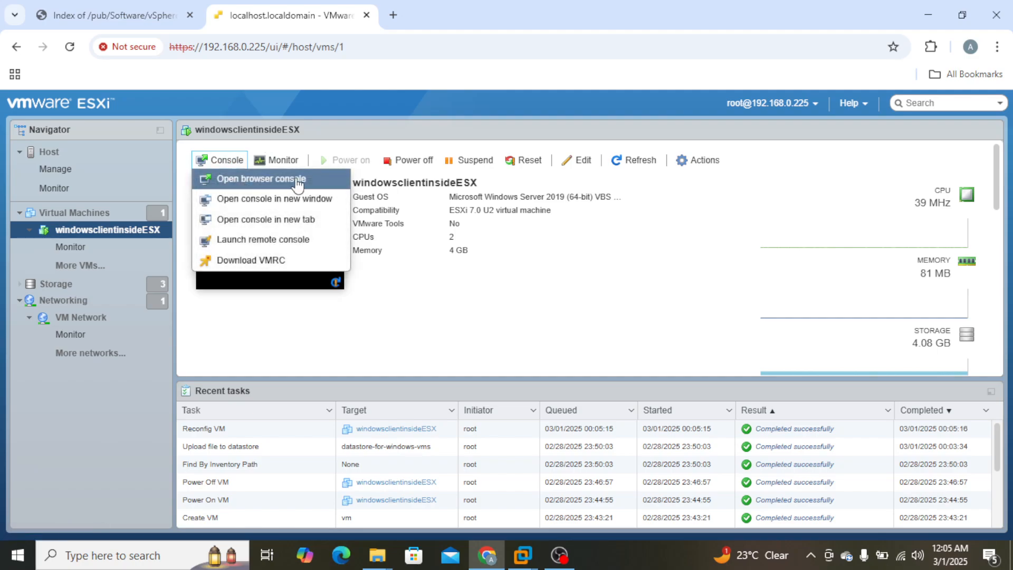
pyautogui.click(323, 205)
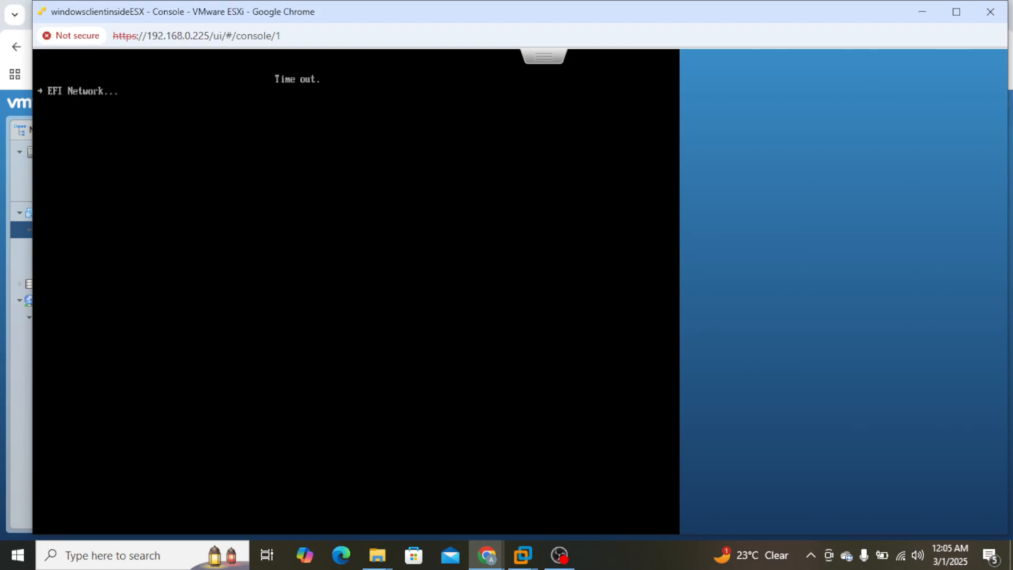
pyautogui.moveTo(865, 12); pyautogui.dragTo(840, 55)
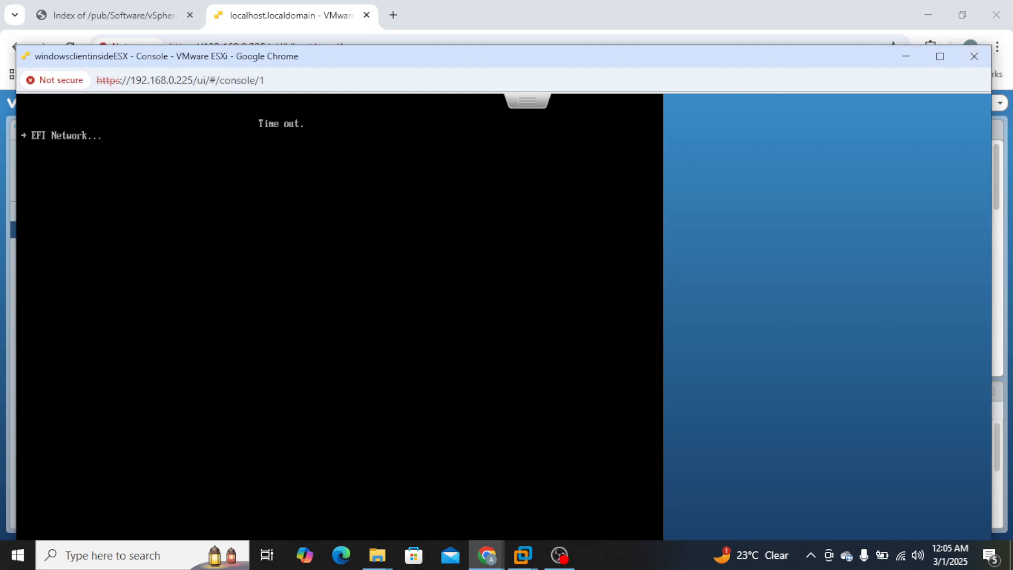
pyautogui.click(973, 56)
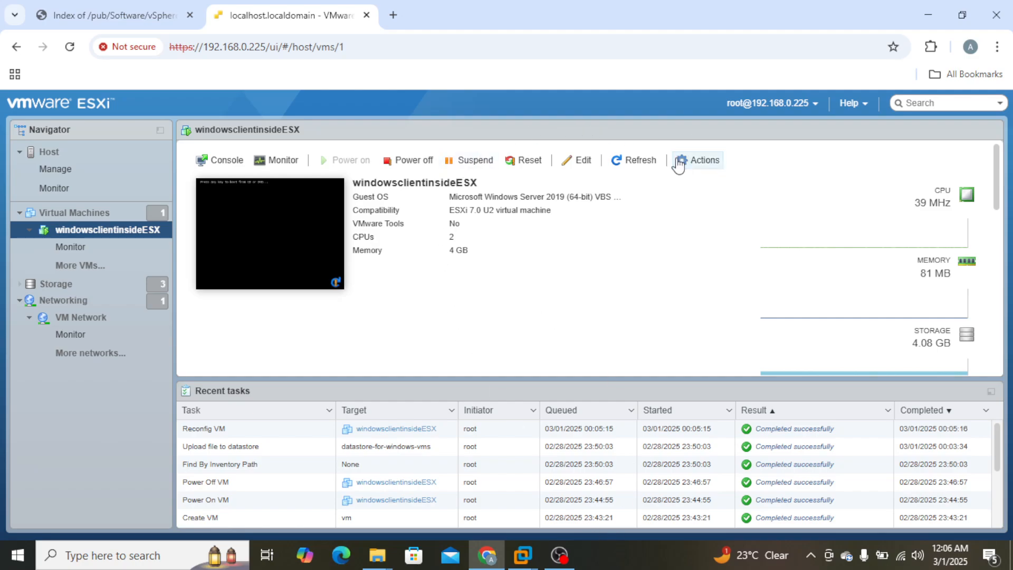
# - Check the ISO path and connection options of CD/DVD Drive 1 in the virtual machine settings, and leave without saving
pyautogui.click(582, 163)
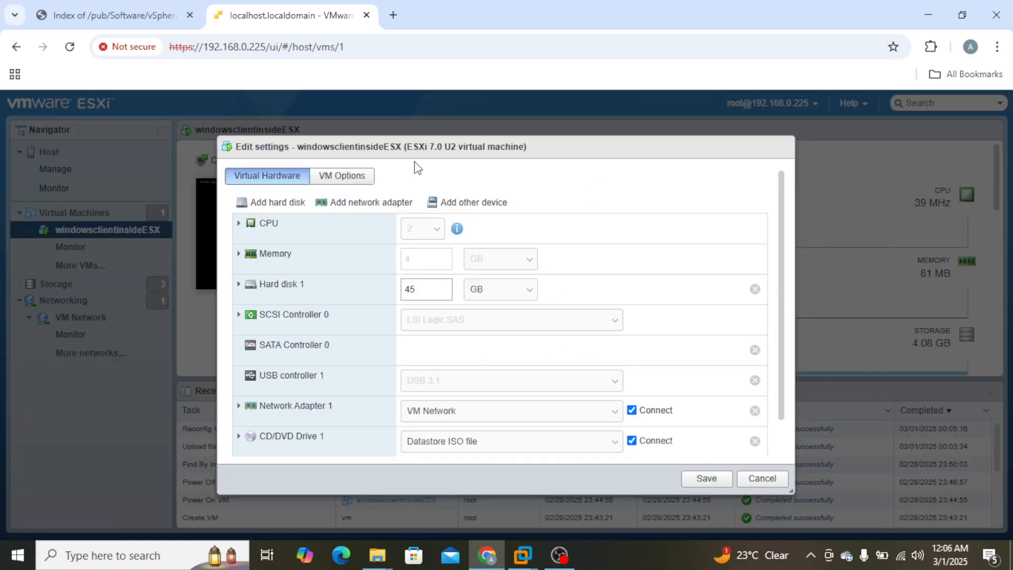
pyautogui.scroll(-1, 317, 379)
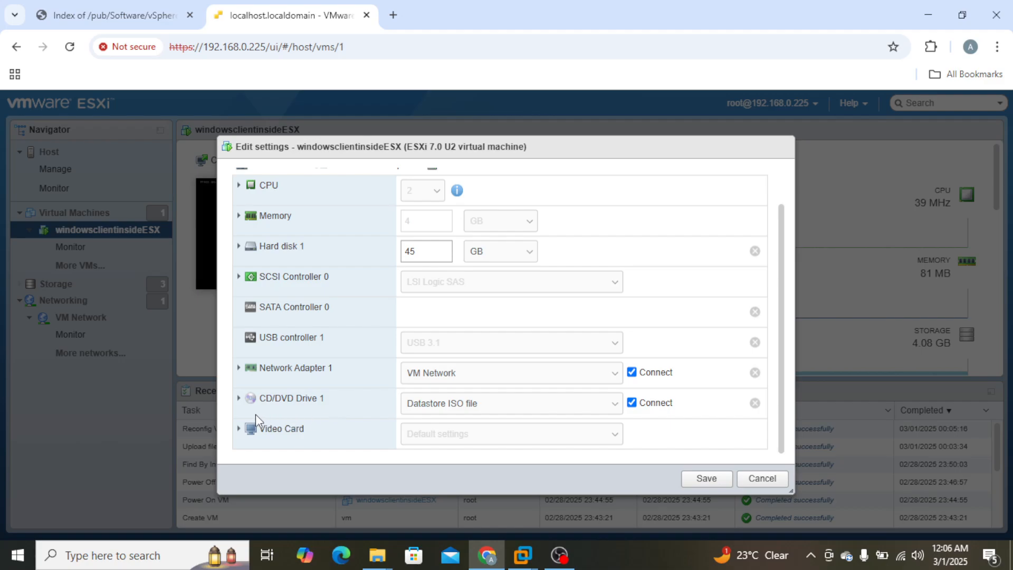
pyautogui.click(241, 404)
pyautogui.scroll(-1, 317, 382)
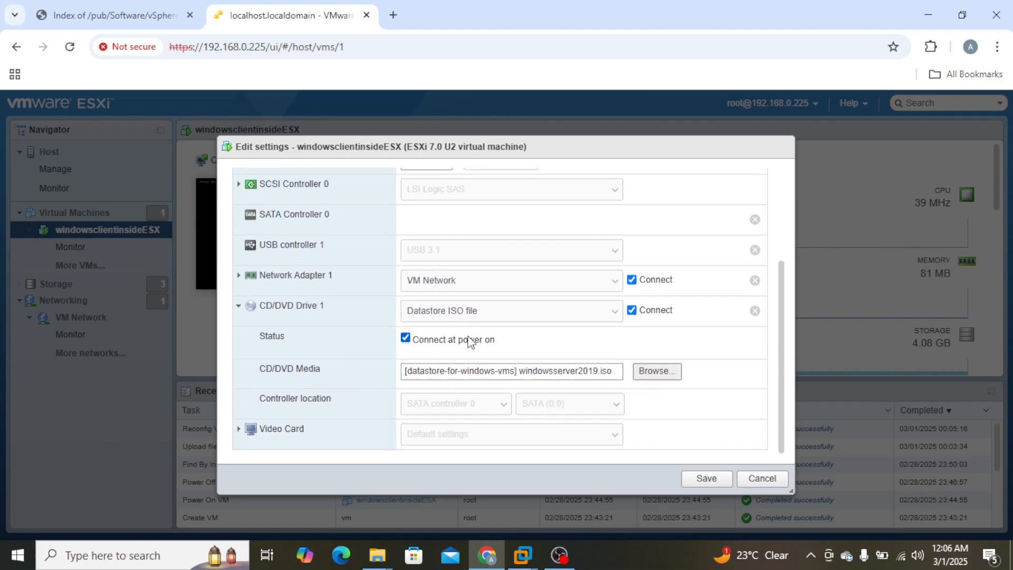
pyautogui.scroll(4, 548, 381)
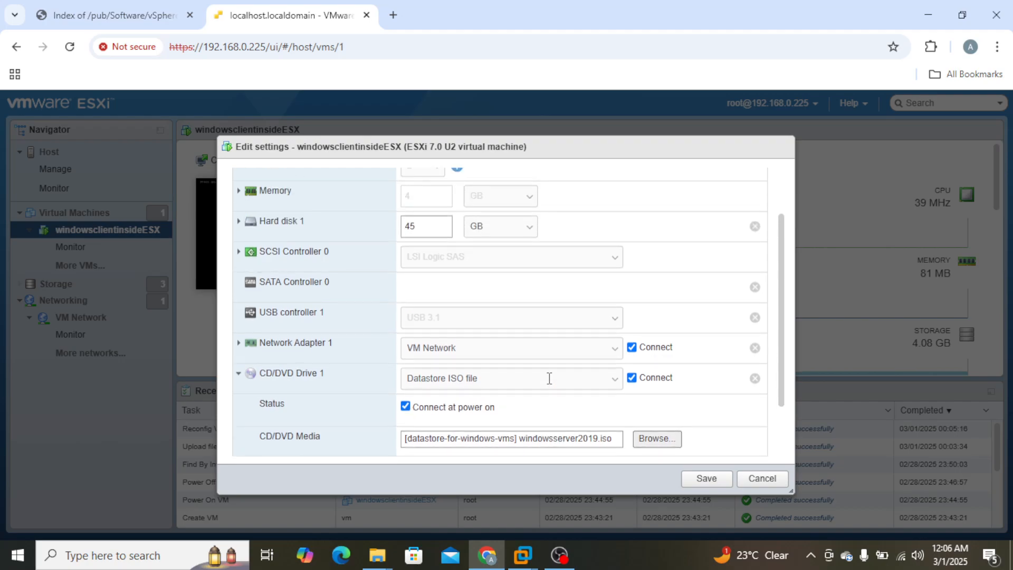
pyautogui.click(762, 479)
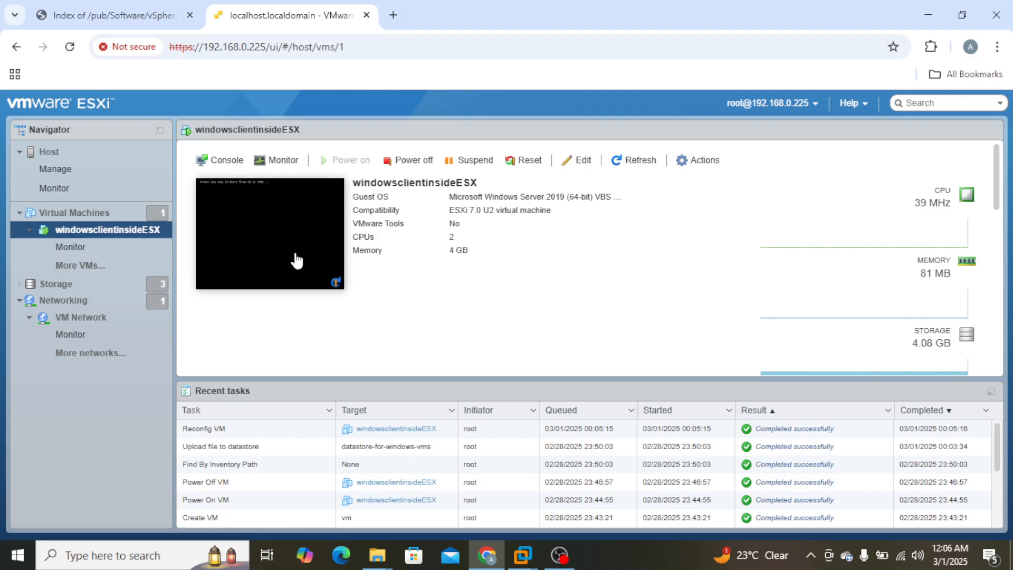
# - Open the console in a new window and start the Windows Server 2019 installation with the default language and keyboard settings
pyautogui.click(228, 162)
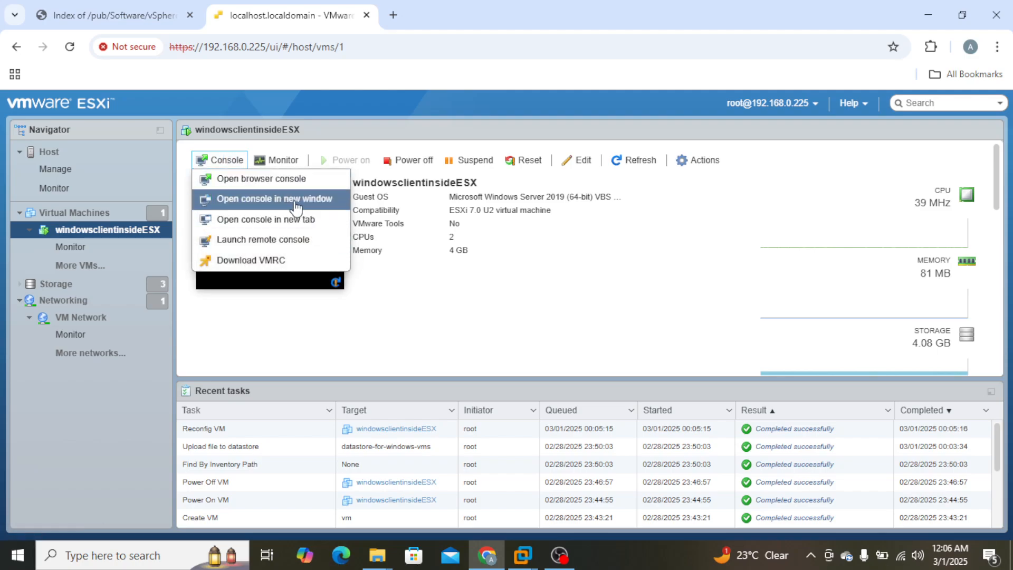
pyautogui.click(287, 199)
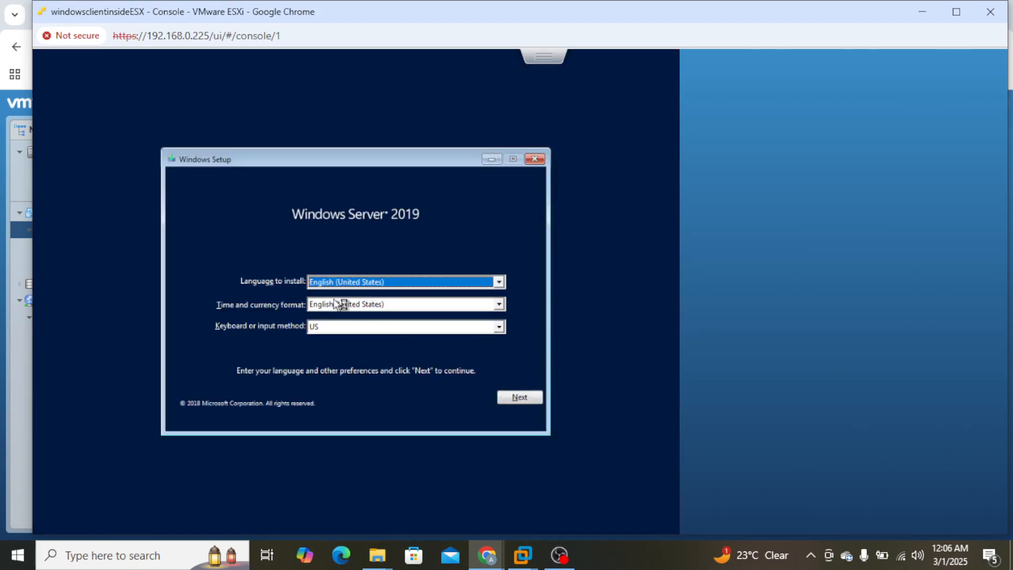
pyautogui.click(519, 399)
pyautogui.click(368, 291)
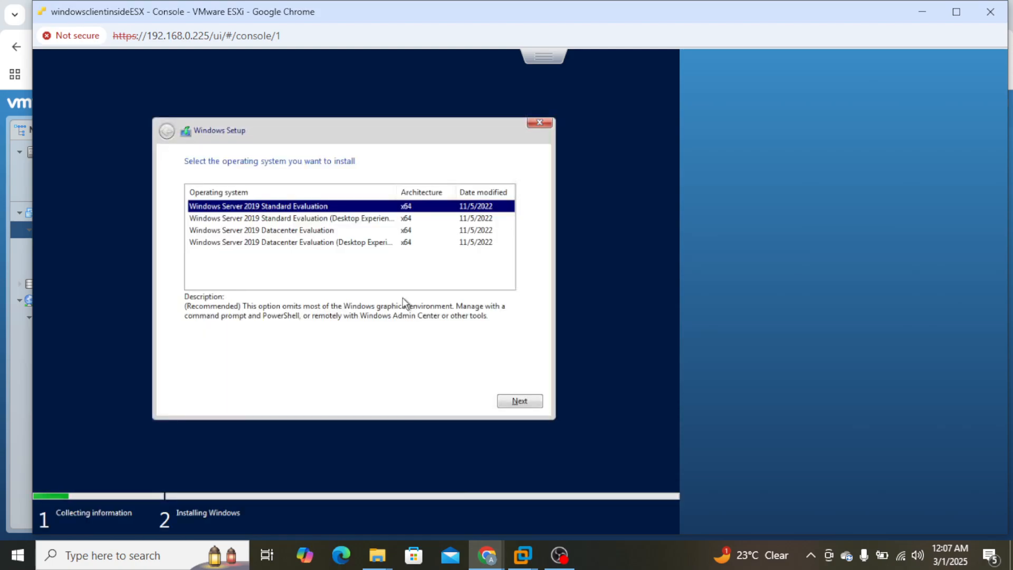
# - Choose Windows Server 2019 Standard Evaluation (Desktop Experience) as the operating system and accept the license terms
pyautogui.click(378, 228)
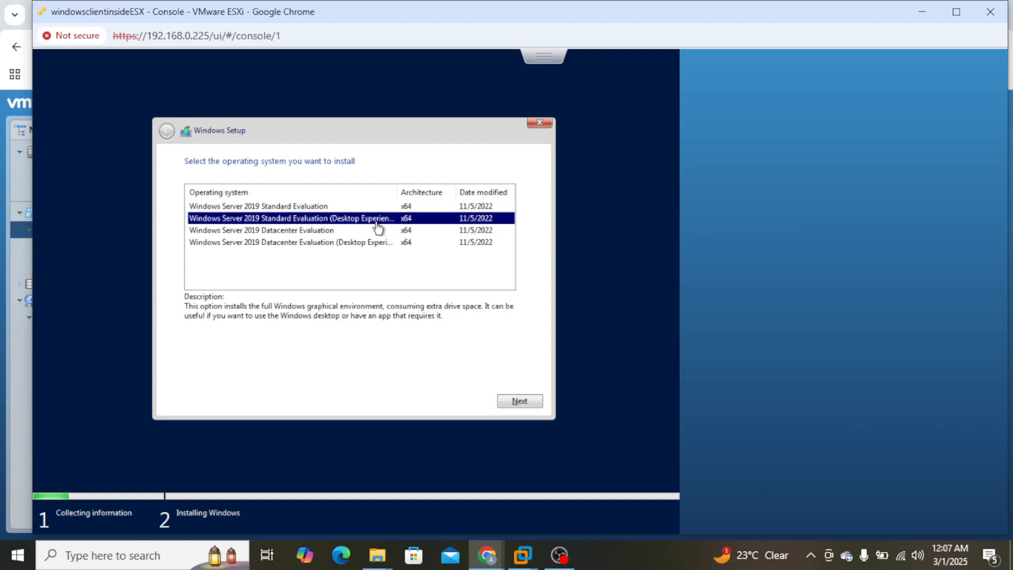
pyautogui.click(525, 402)
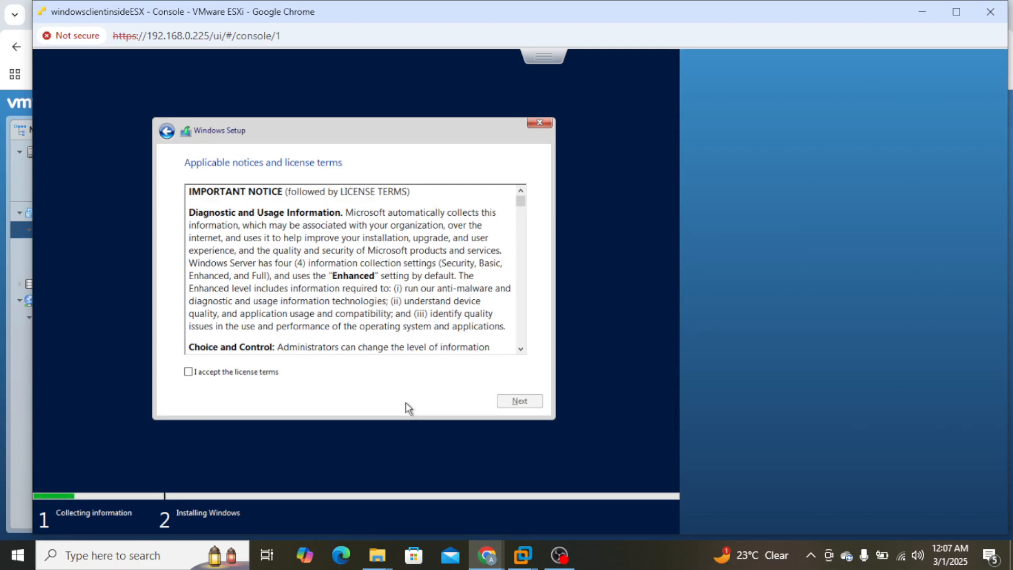
pyautogui.click(244, 372)
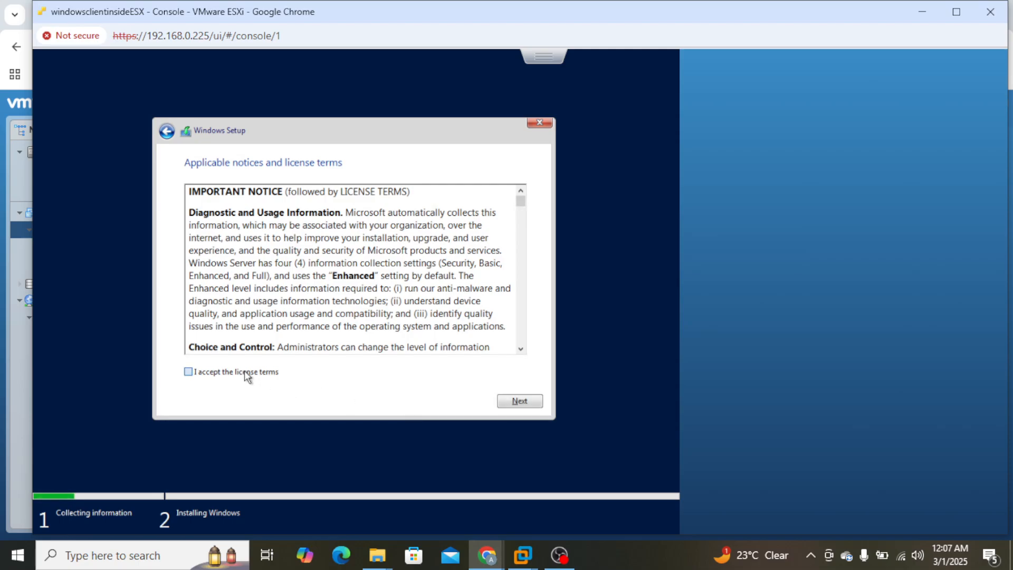
pyautogui.click(534, 403)
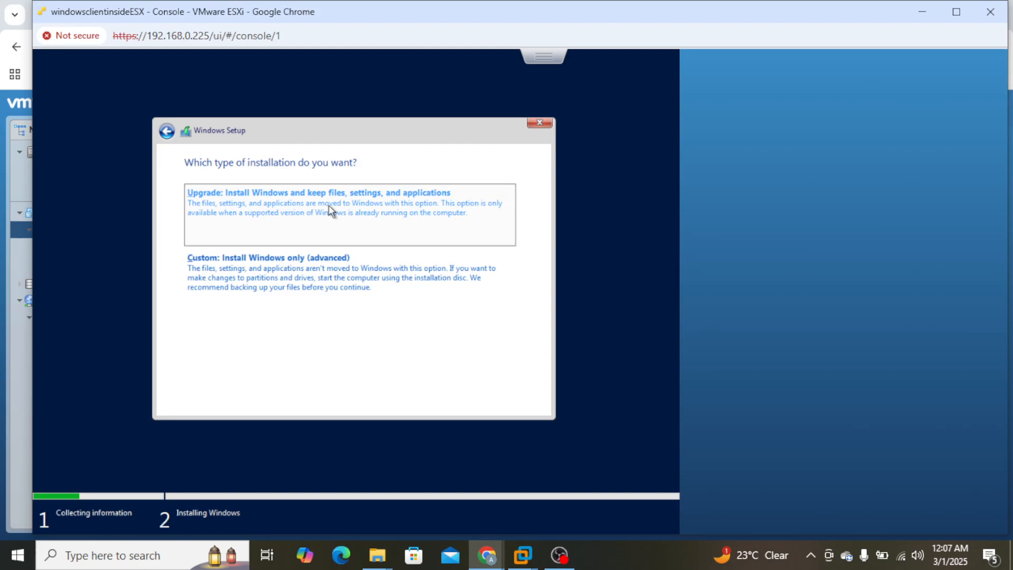
# - Start a custom, Windows-only installation on Drive 0 Unallocated Space
pyautogui.click(303, 273)
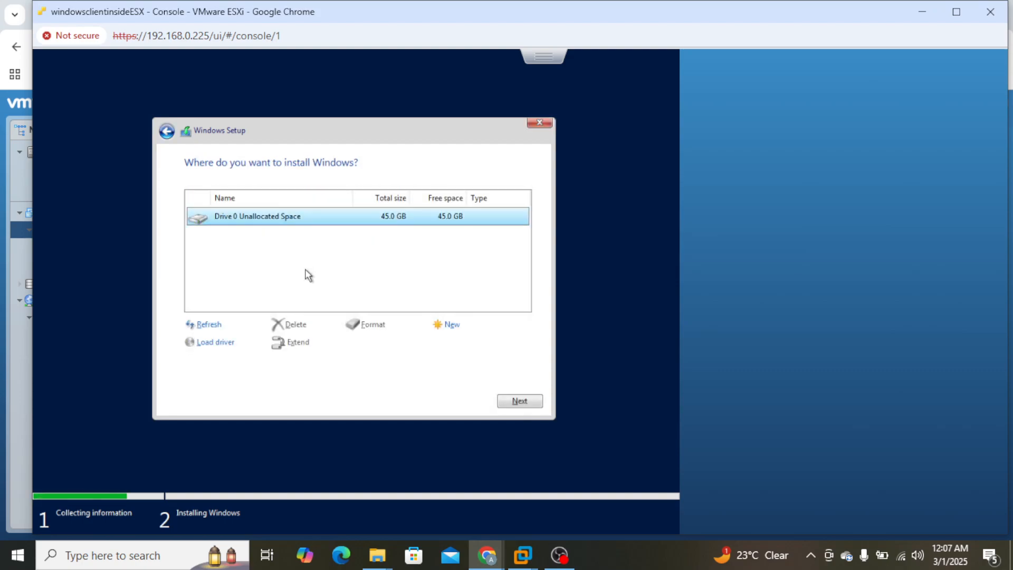
pyautogui.click(522, 404)
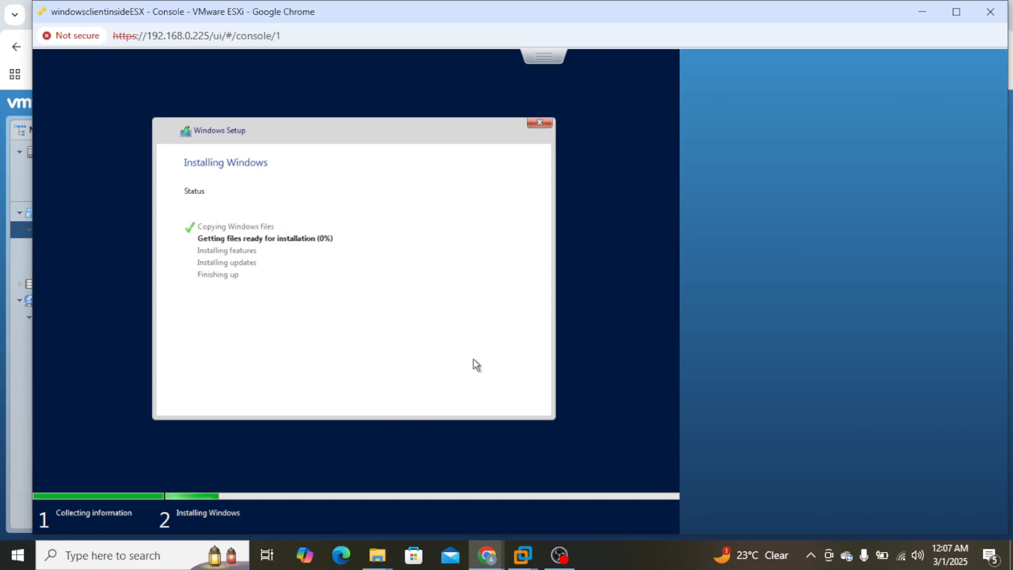
# - Disable connecting at power on for CD/DVD Drive 1 in the settings of windowsclientinsideESX and save the change
pyautogui.click(619, 562)
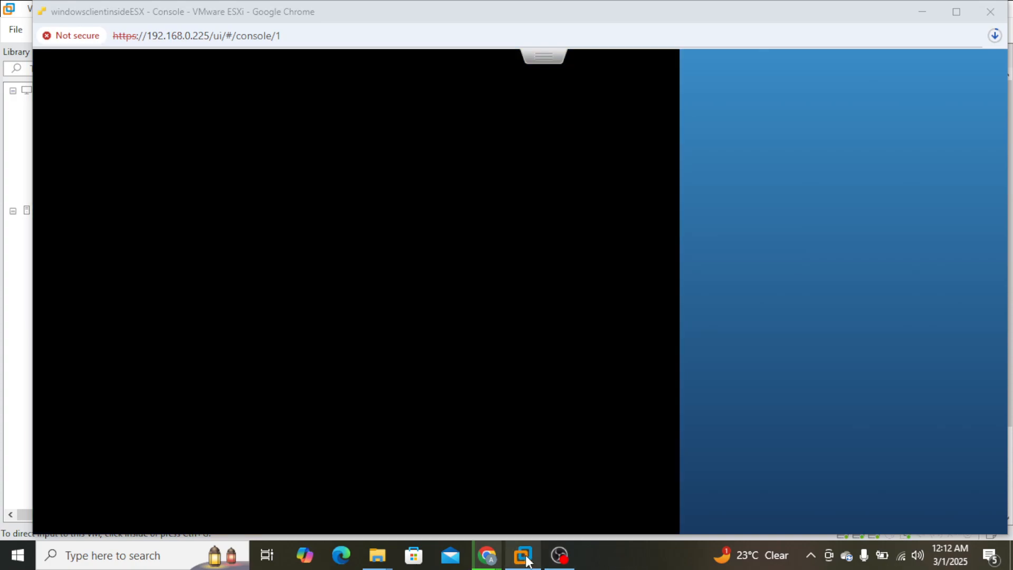
pyautogui.moveTo(526, 560)
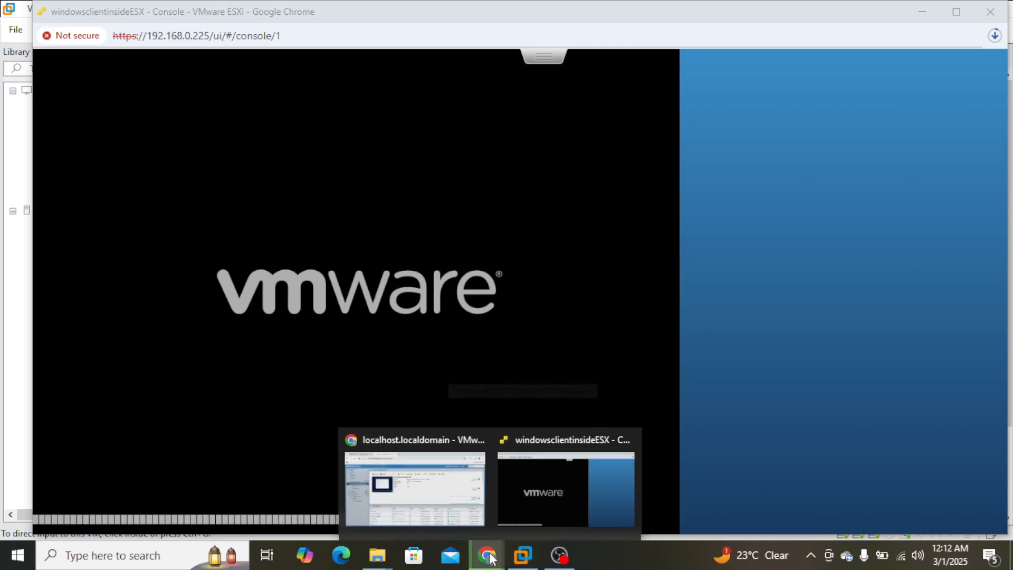
pyautogui.click(403, 485)
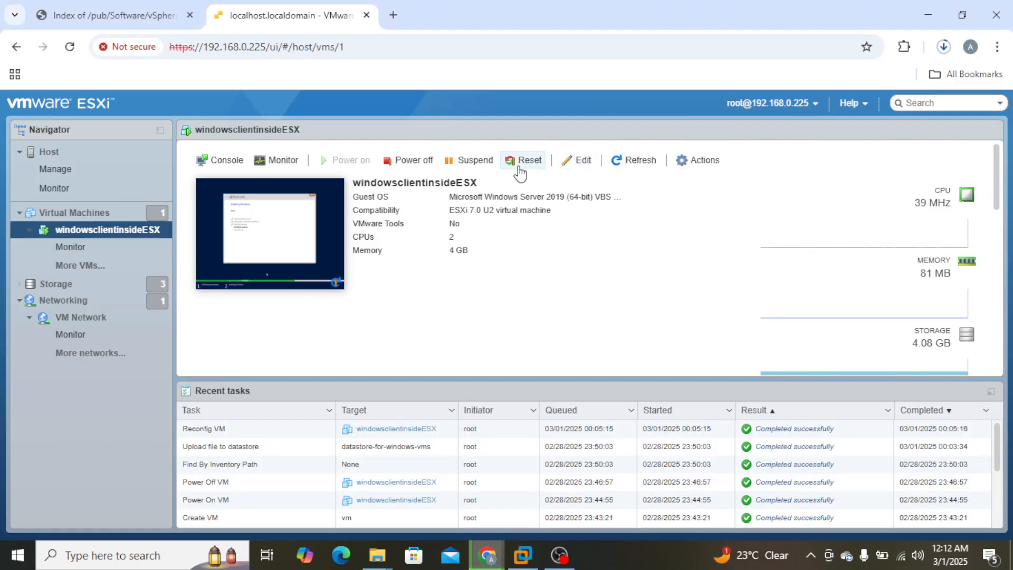
pyautogui.click(580, 161)
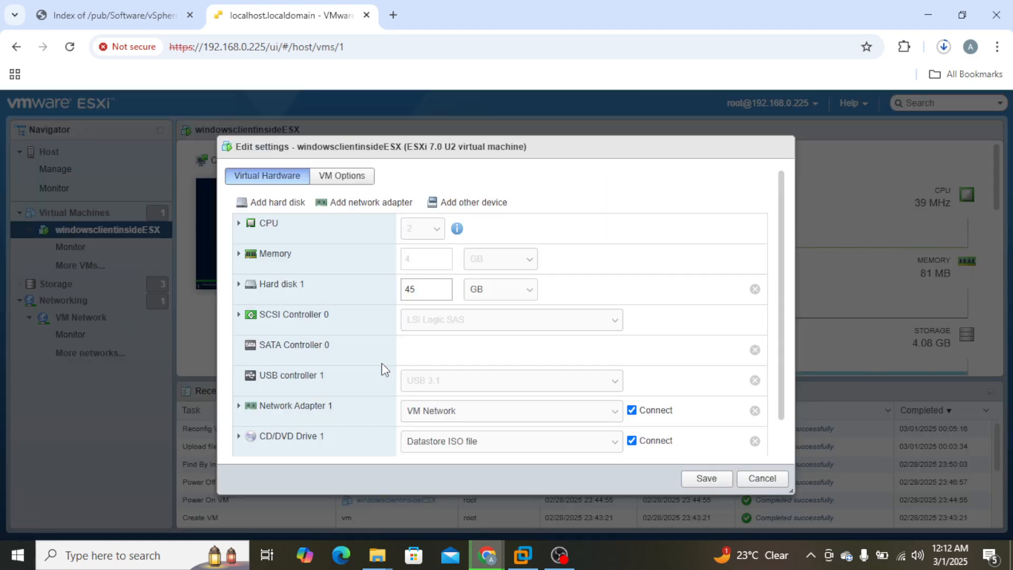
pyautogui.click(238, 435)
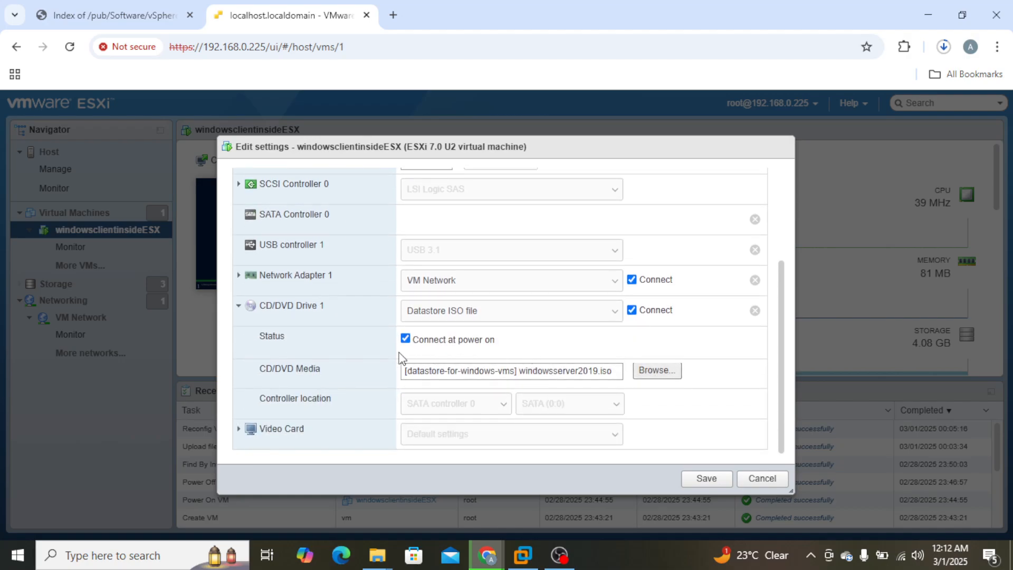
pyautogui.click(405, 338)
pyautogui.click(706, 478)
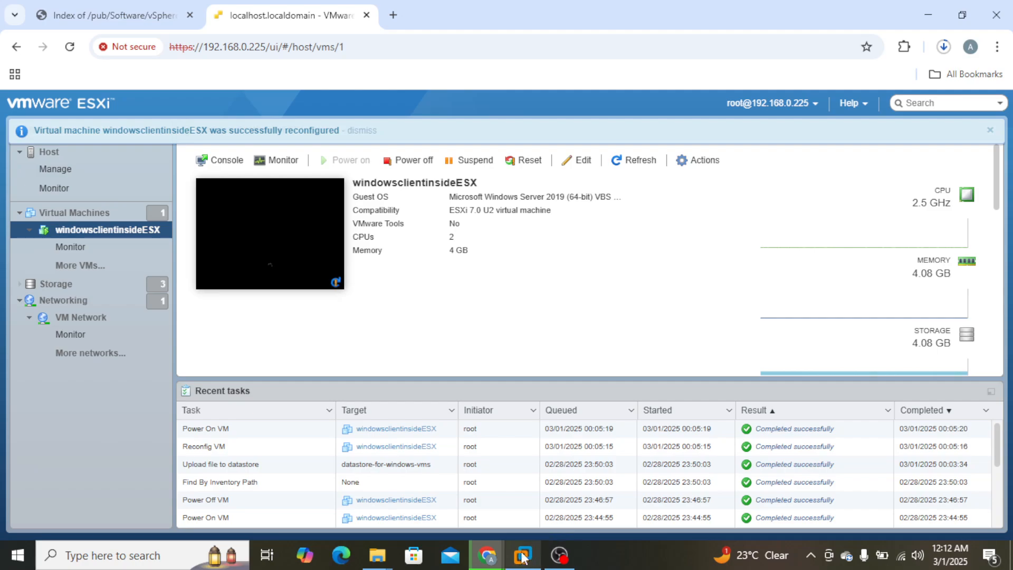
# - Return to the virtual machine's console window and set the password of the built-in Administrator account, entering it in both password fields
pyautogui.moveTo(486, 555)
pyautogui.click(542, 492)
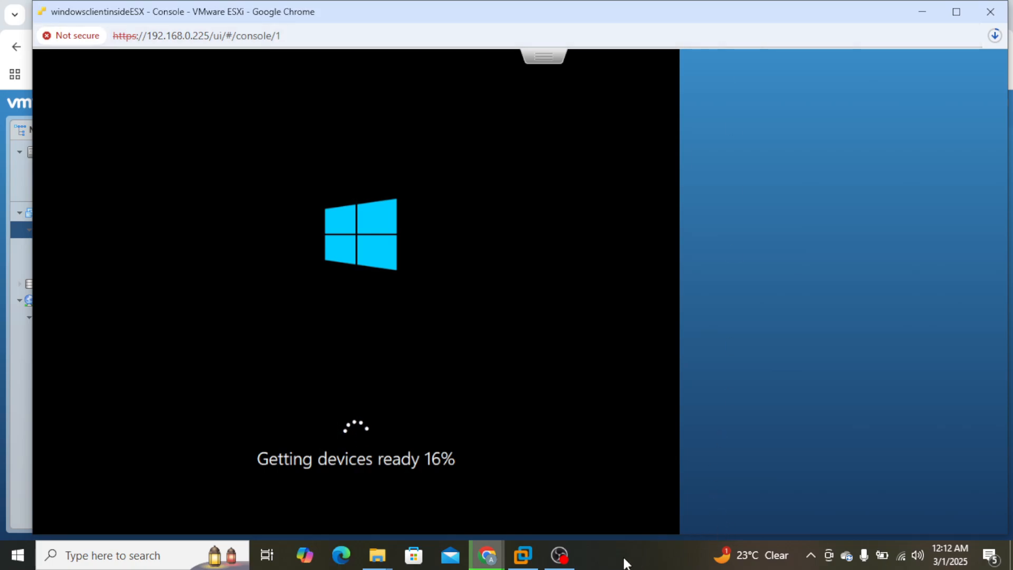
pyautogui.click(628, 560)
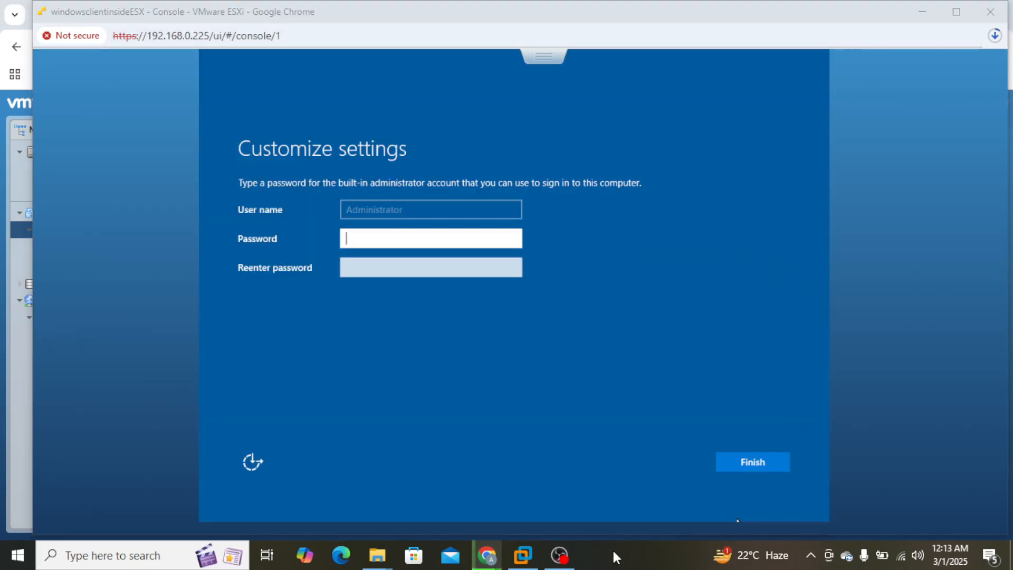
pyautogui.click(434, 238)
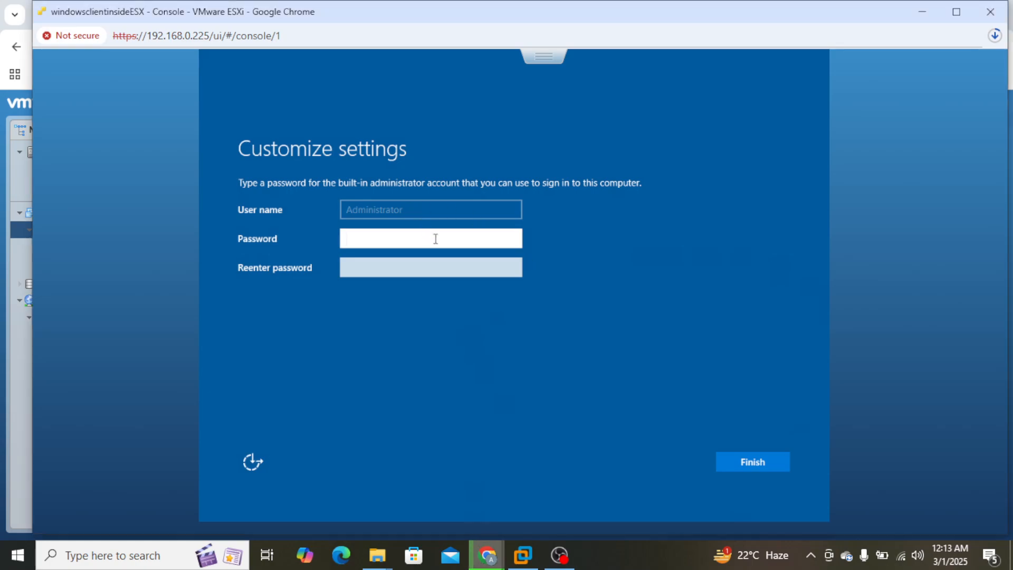
pyautogui.write('••')
pyautogui.press('Tab')
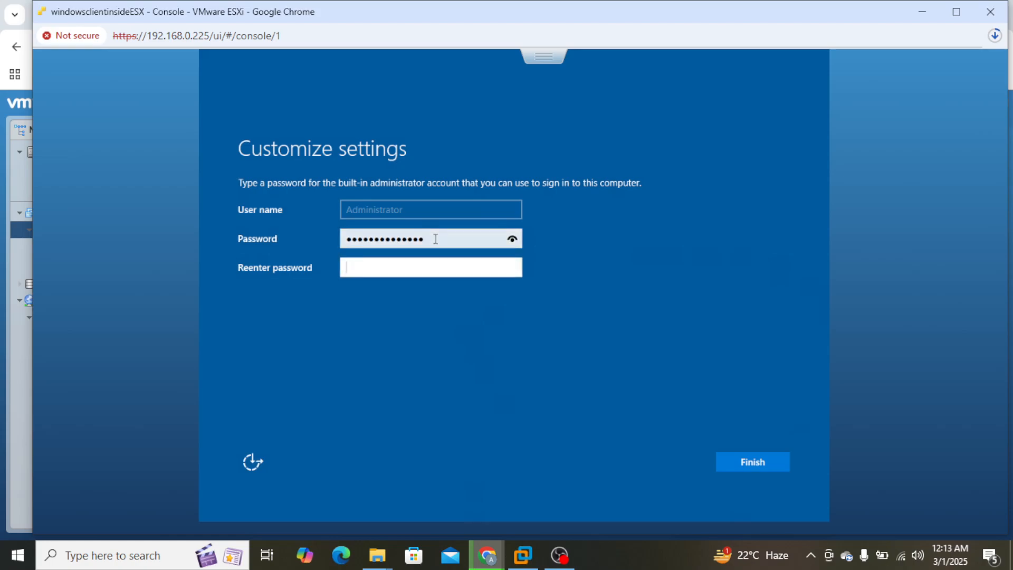
pyautogui.write('•')
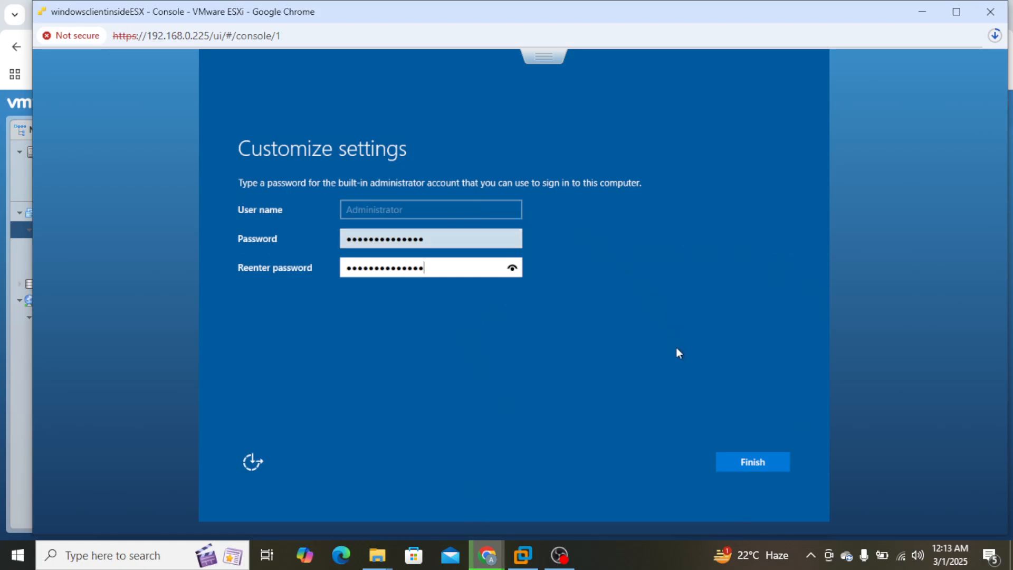
pyautogui.click(751, 466)
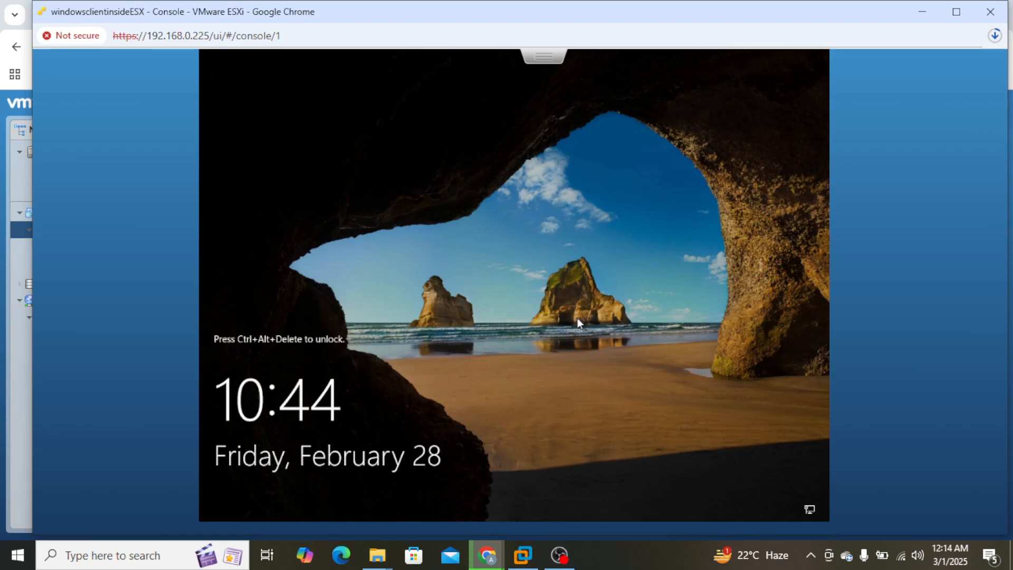
# - Try to unlock the Windows lock screen in the console, and close the console window
pyautogui.hotkey('ctrl', 'alt', 'Delete')
pyautogui.click(522, 355)
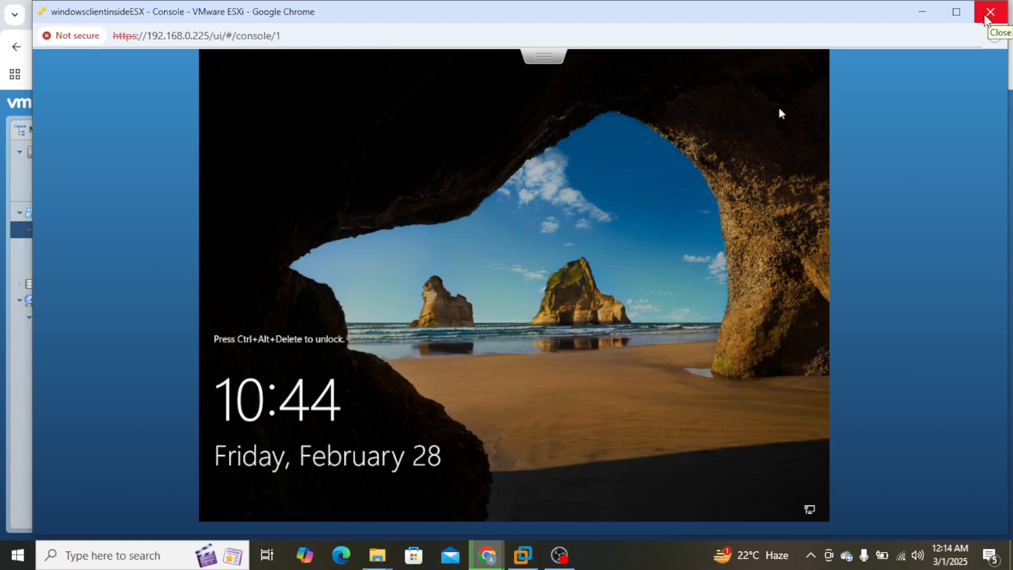
pyautogui.moveTo(405, 22); pyautogui.dragTo(335, 62)
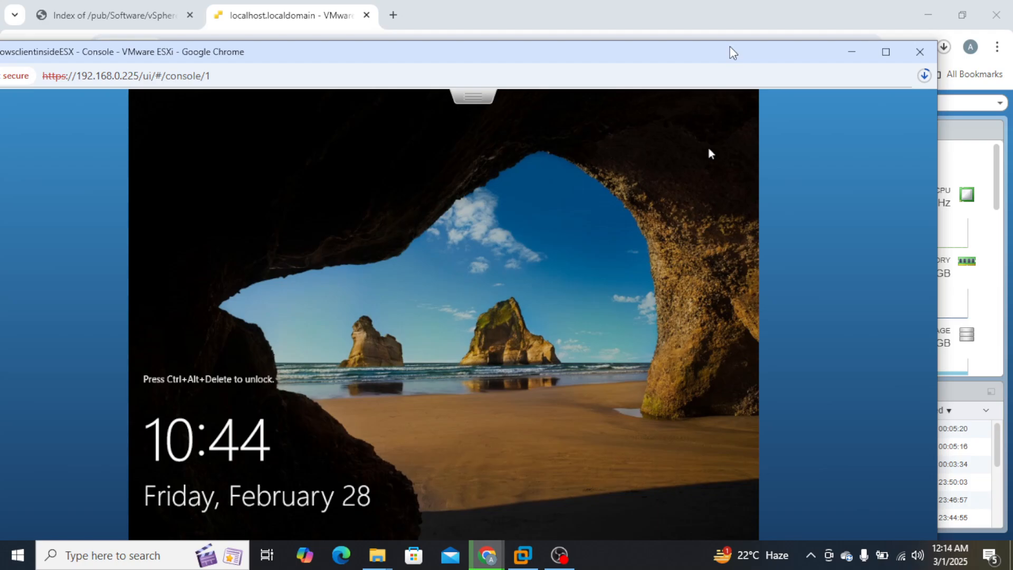
pyautogui.click(920, 51)
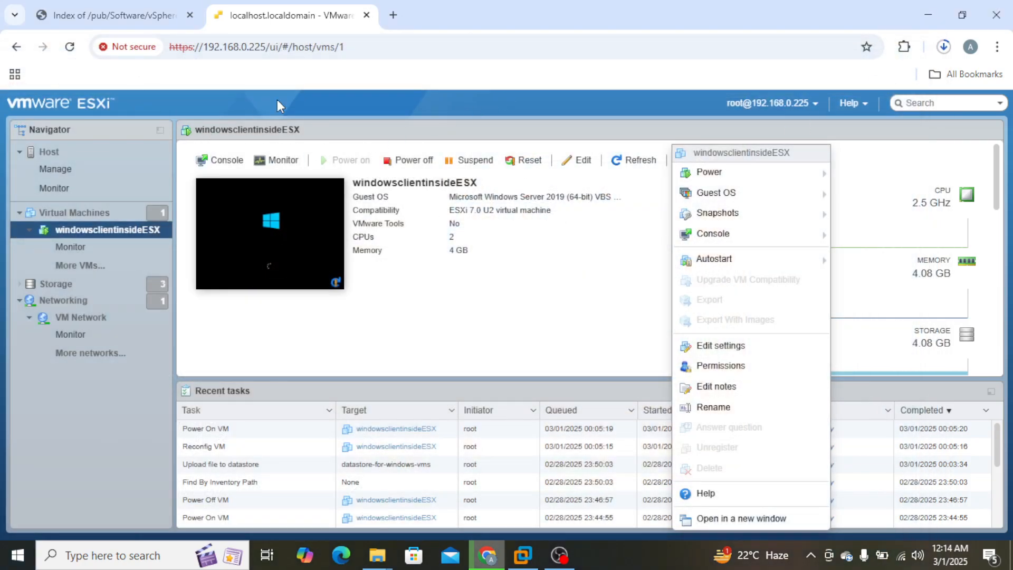
pyautogui.click(598, 143)
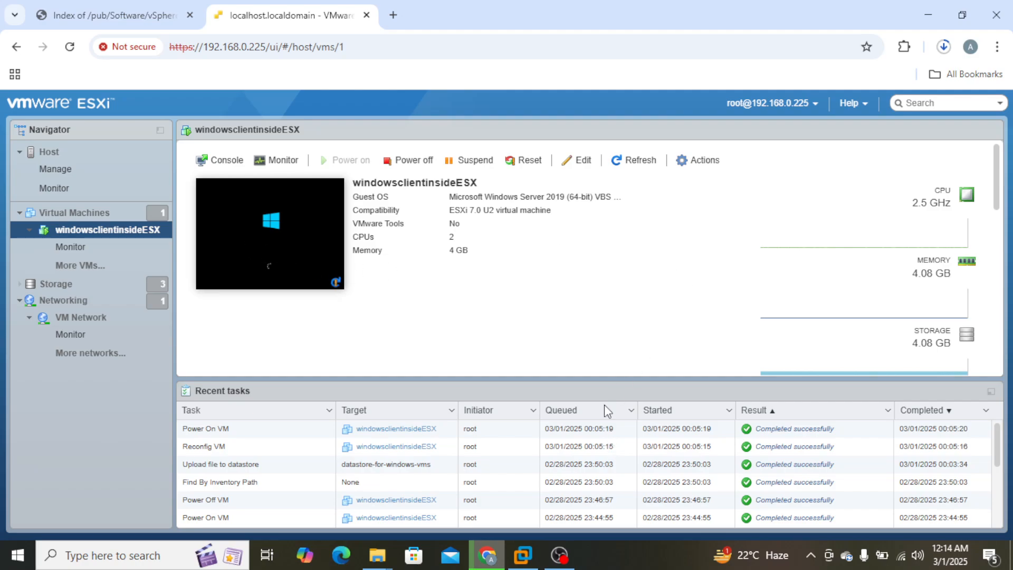
pyautogui.click(633, 551)
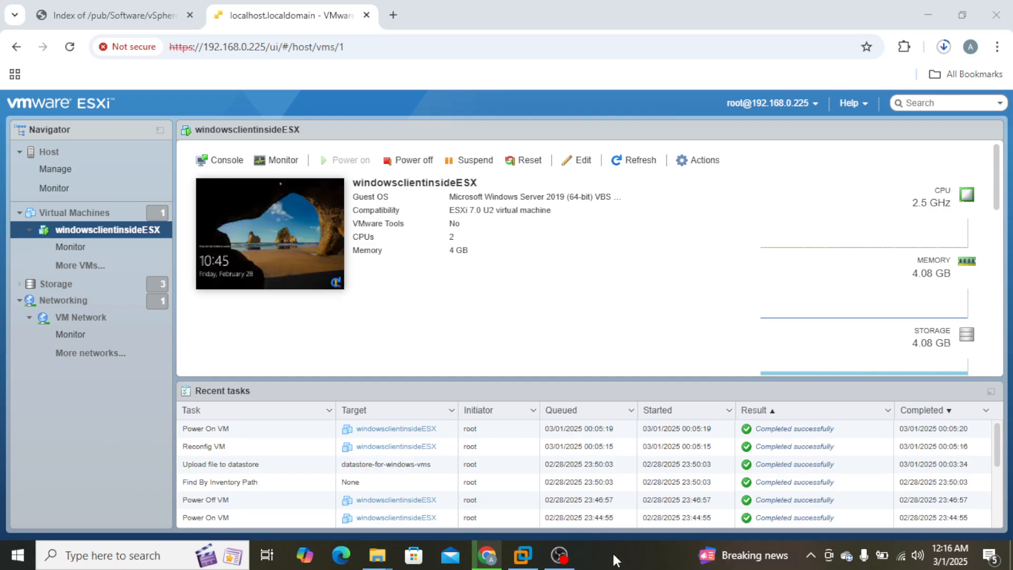
# - Start the VMware Tools installation for the guest OS of windowsclientinsideESX
pyautogui.click(705, 166)
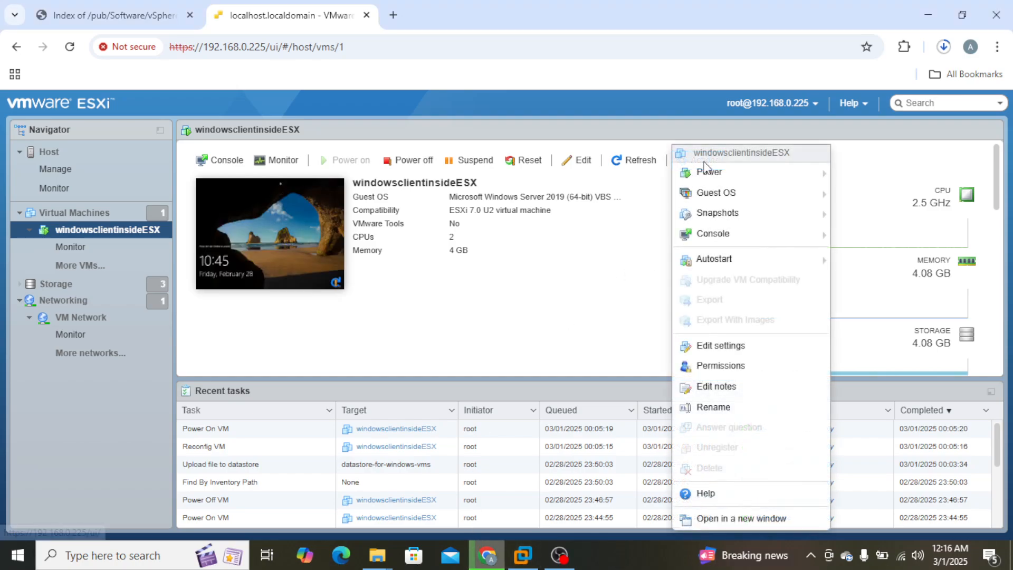
pyautogui.moveTo(716, 176)
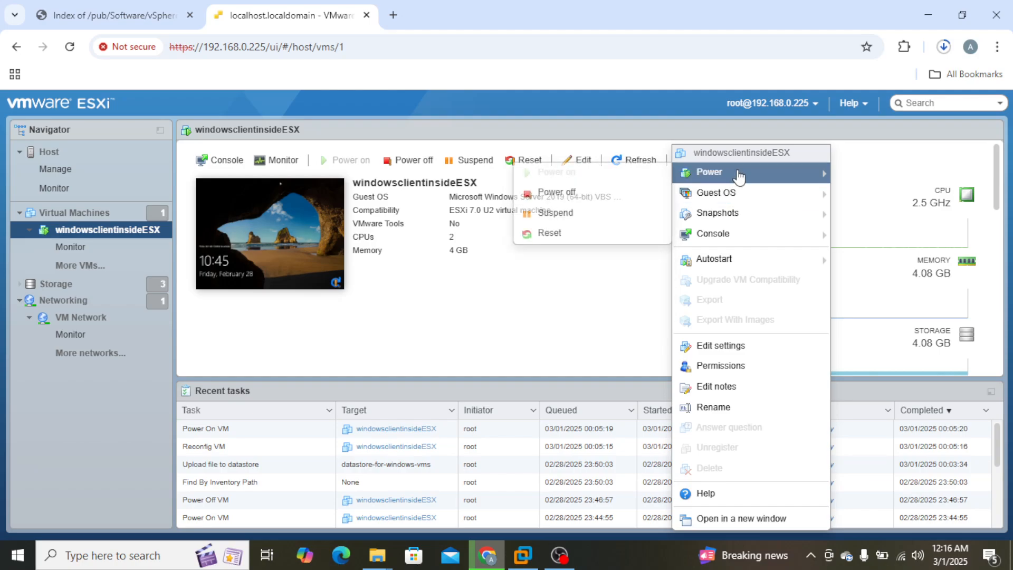
pyautogui.moveTo(734, 196)
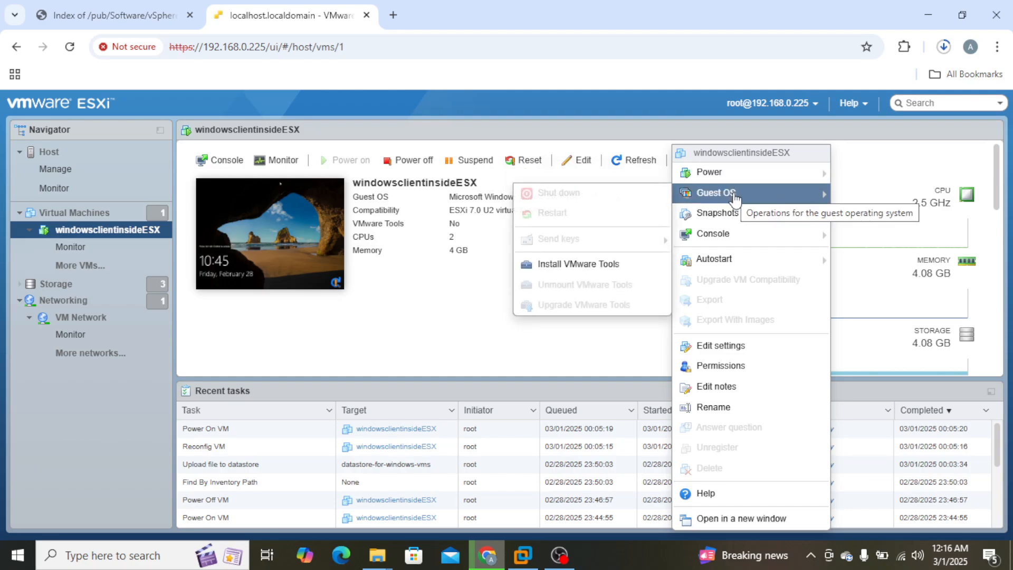
pyautogui.click(607, 272)
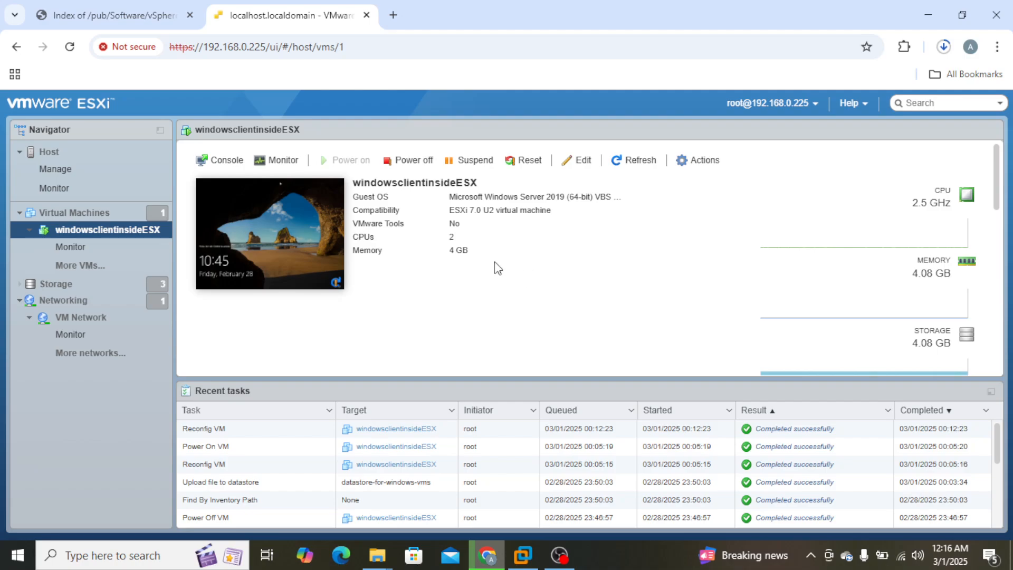
# - Look through the virtual machine's guest OS and snapshot actions, and view its browser console before closing it
pyautogui.click(705, 169)
pyautogui.click(707, 161)
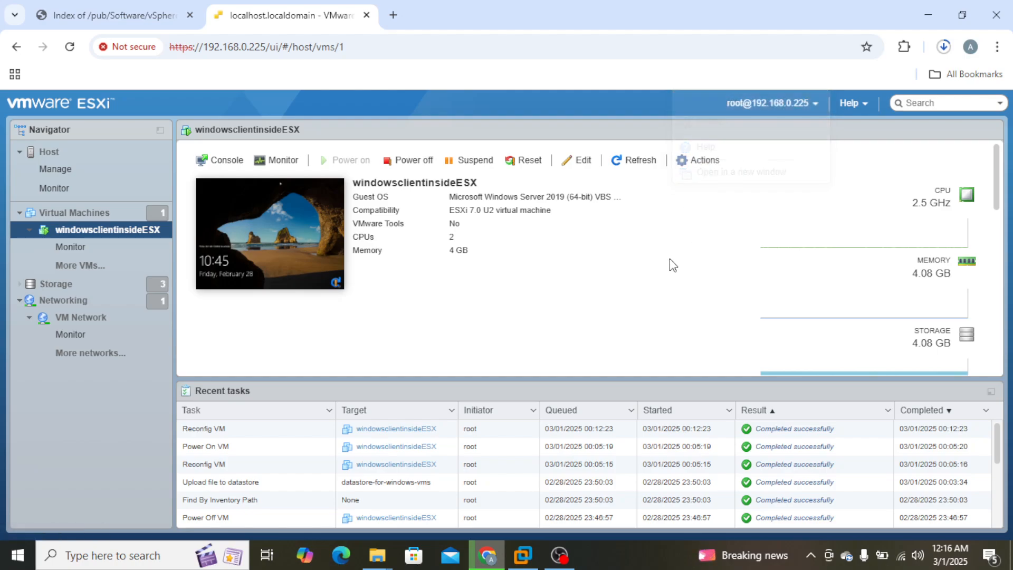
pyautogui.click(710, 164)
pyautogui.moveTo(719, 194)
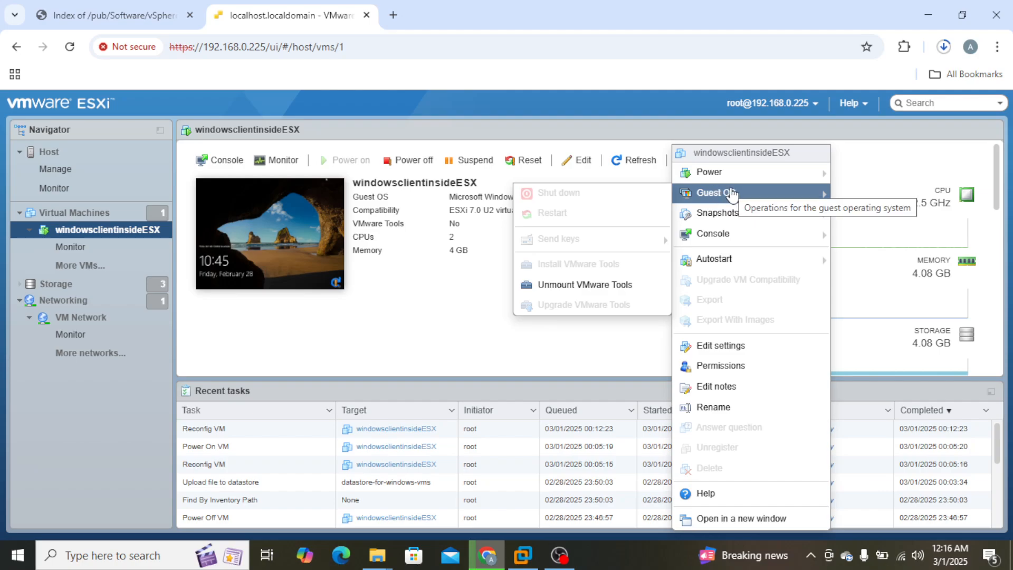
pyautogui.moveTo(714, 216)
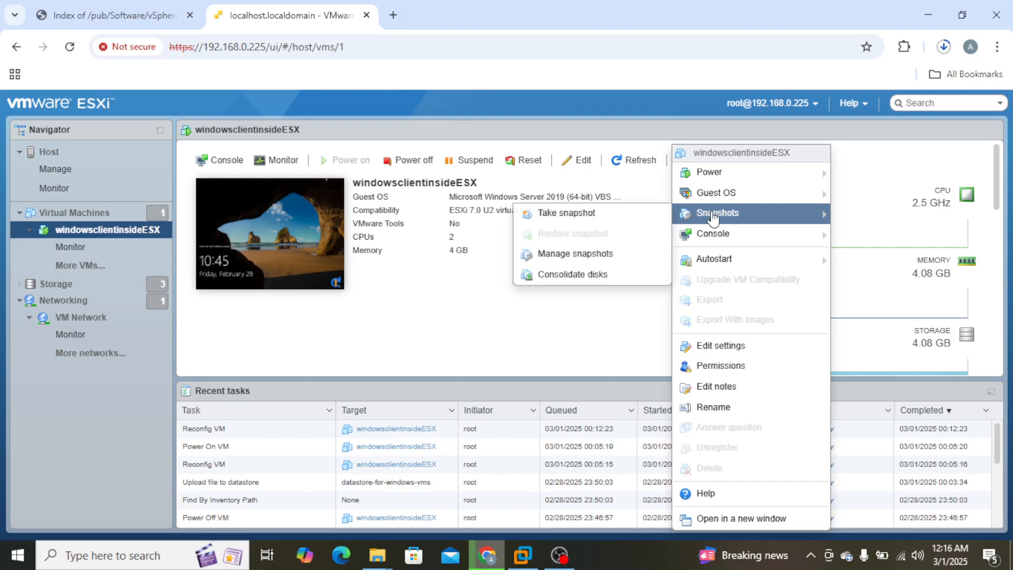
pyautogui.moveTo(727, 194)
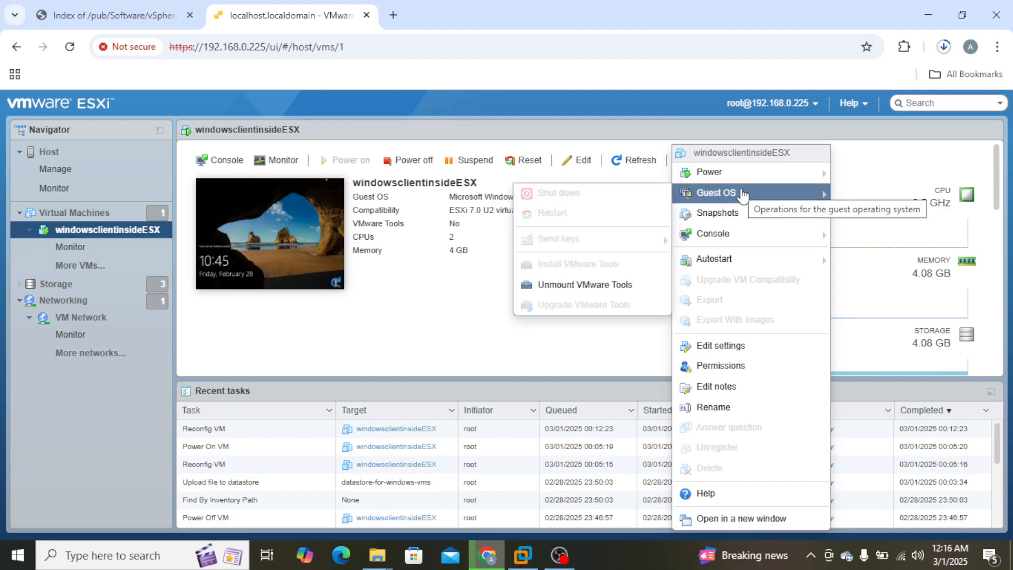
pyautogui.moveTo(738, 234)
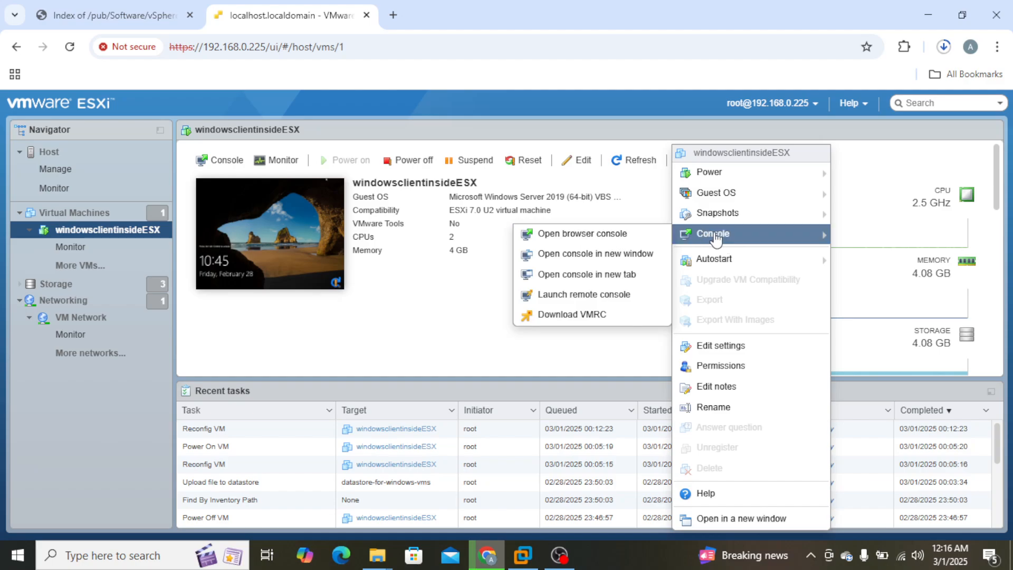
pyautogui.click(625, 235)
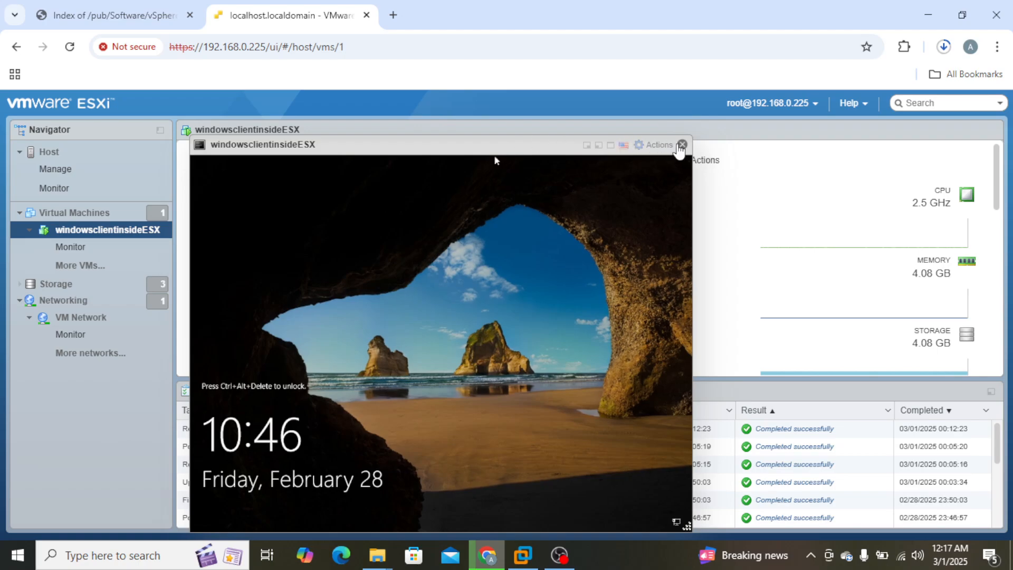
pyautogui.click(682, 145)
# - View the virtual machine's console in a new window and close that window
pyautogui.click(701, 160)
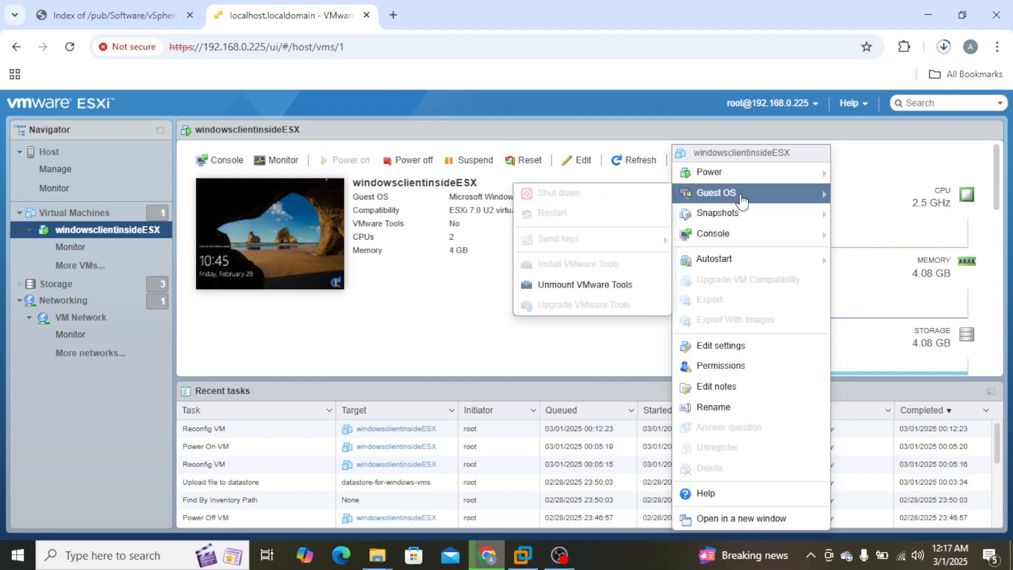
pyautogui.moveTo(737, 235)
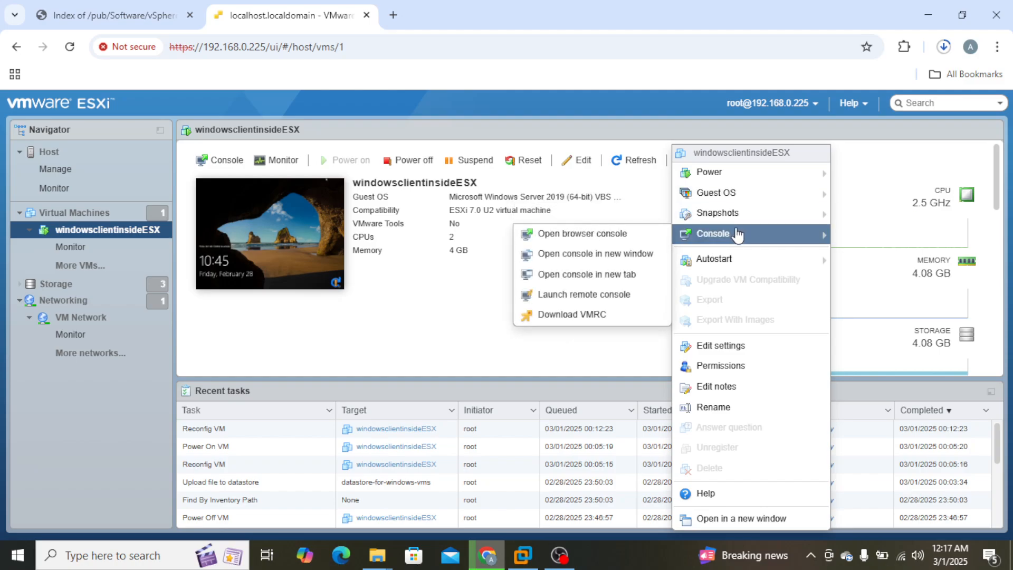
pyautogui.click(612, 264)
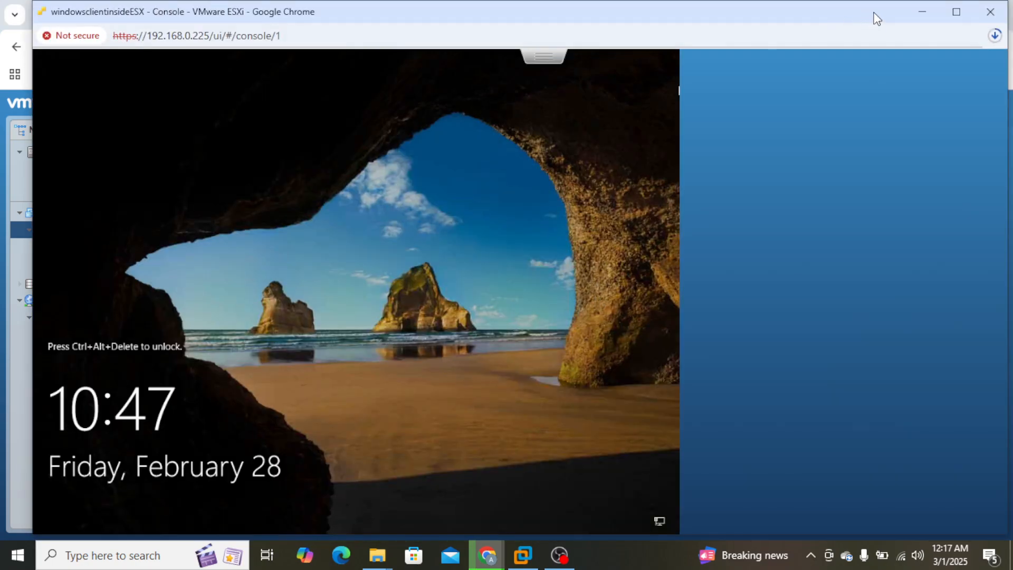
pyautogui.click(990, 12)
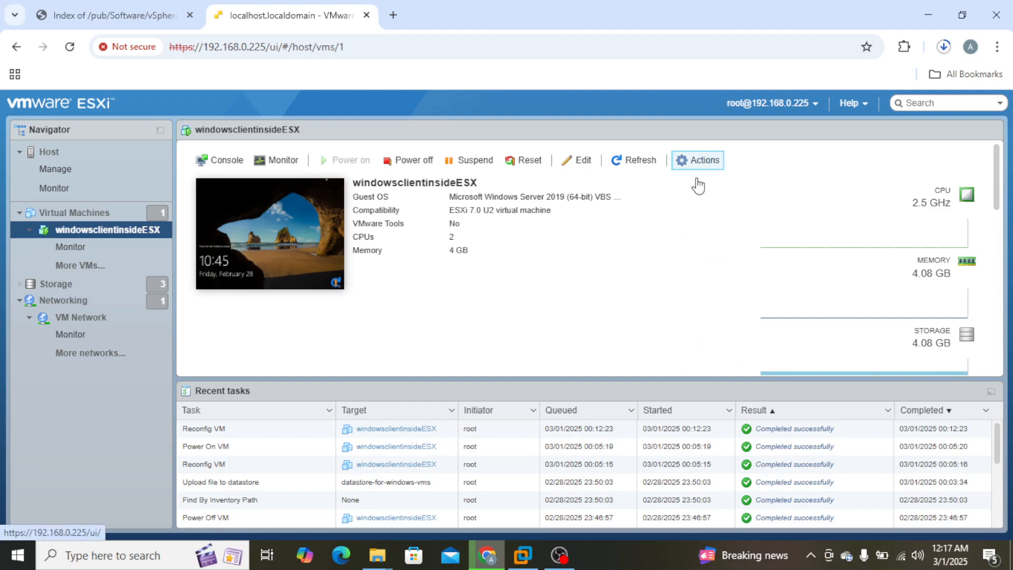
# - View the virtual machine's console in a new browser tab and close that tab
pyautogui.click(693, 161)
pyautogui.moveTo(722, 240)
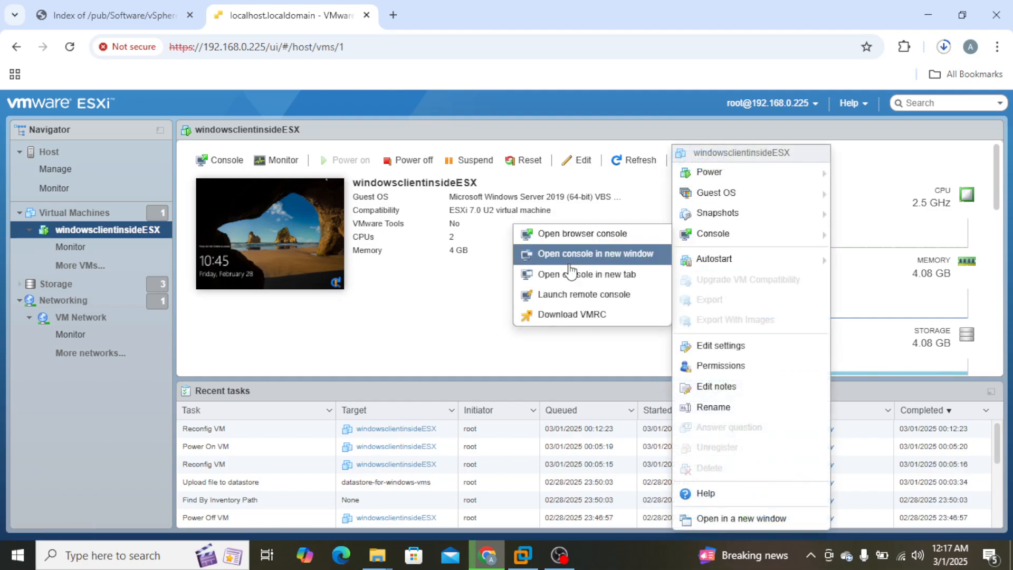
pyautogui.click(623, 278)
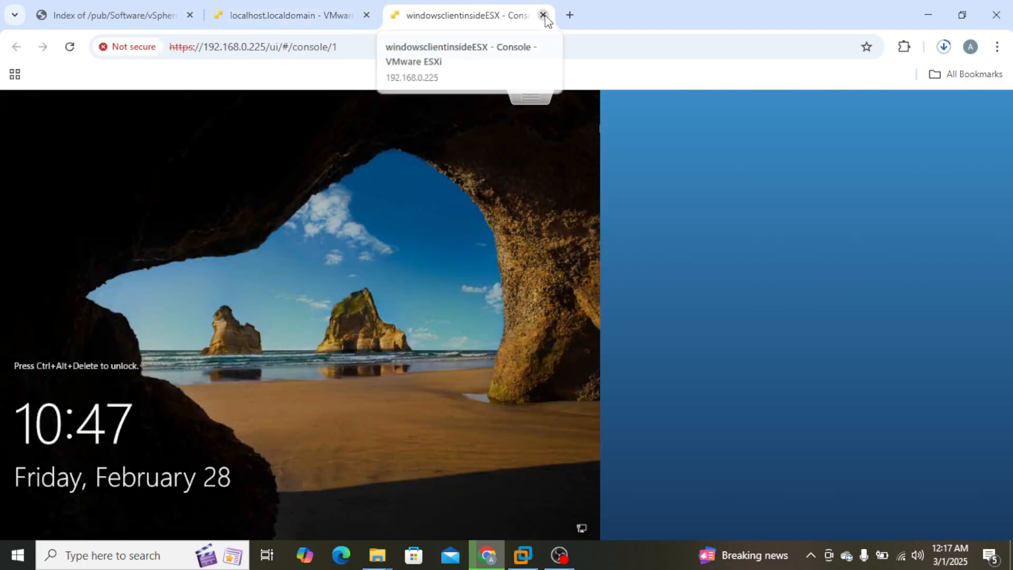
pyautogui.click(544, 15)
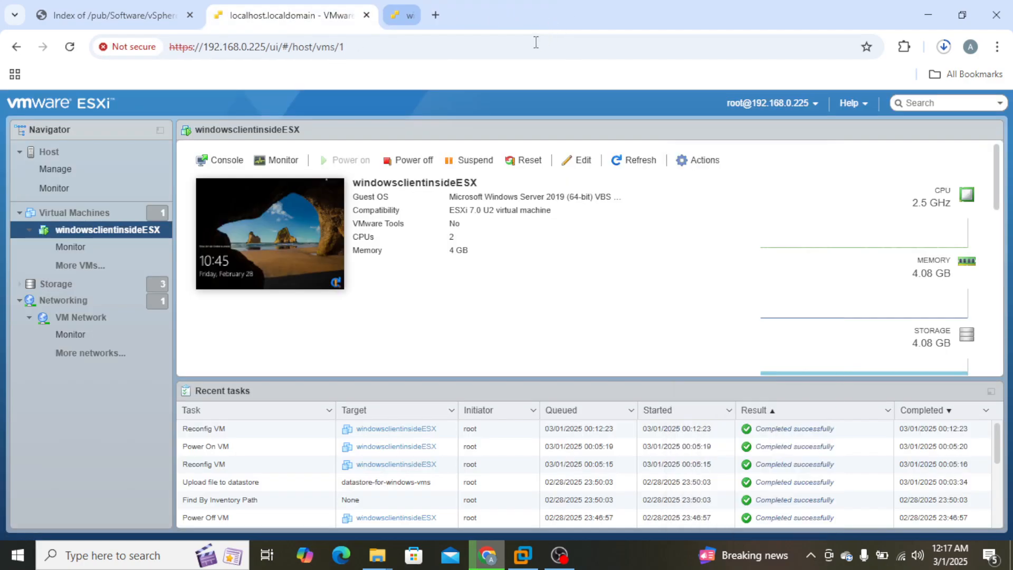
# - Launch the remote console of windowsclientinsideESX and allow it to open in VMware Workstation
pyautogui.click(696, 160)
pyautogui.moveTo(727, 236)
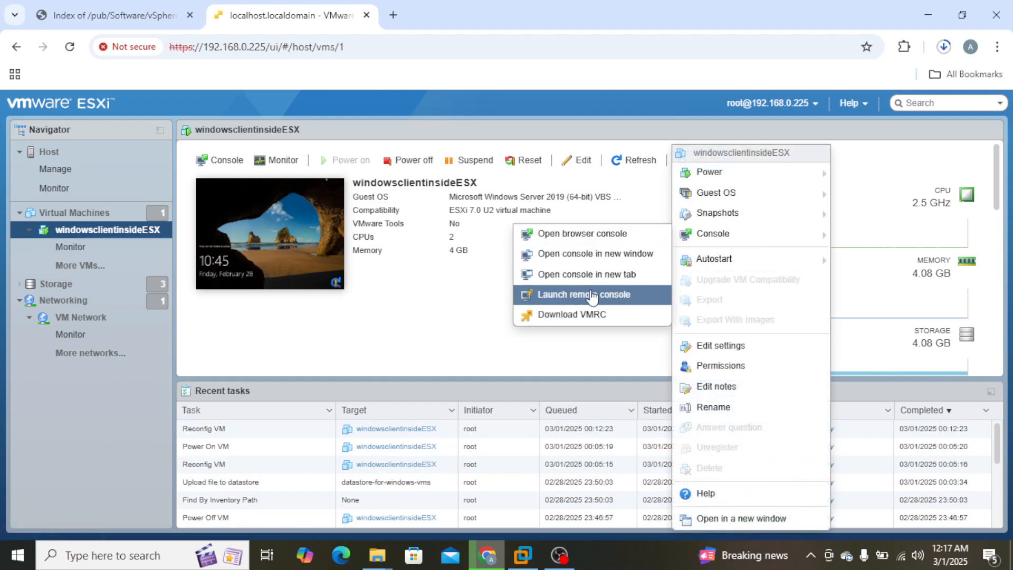
pyautogui.click(616, 302)
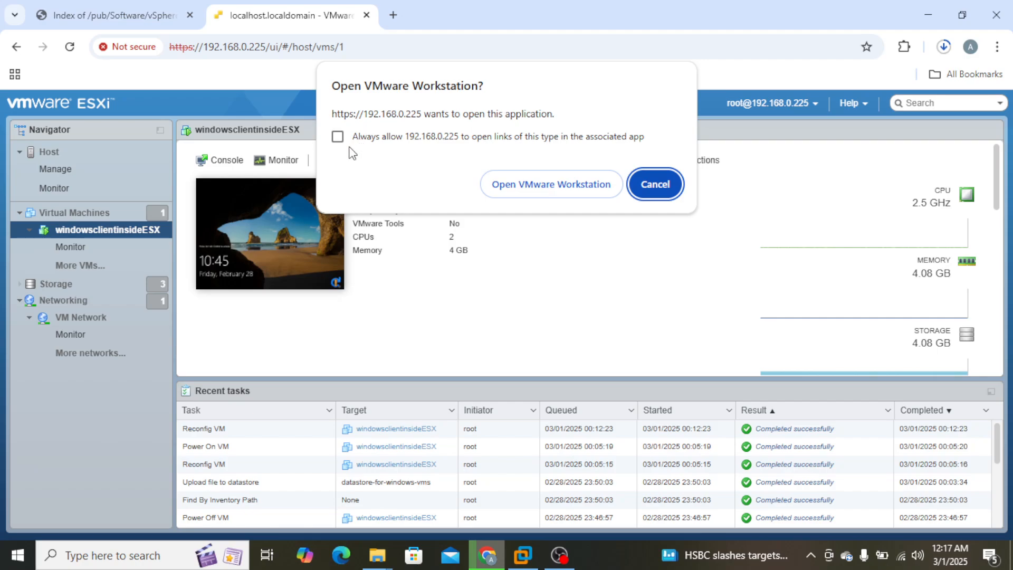
pyautogui.click(562, 184)
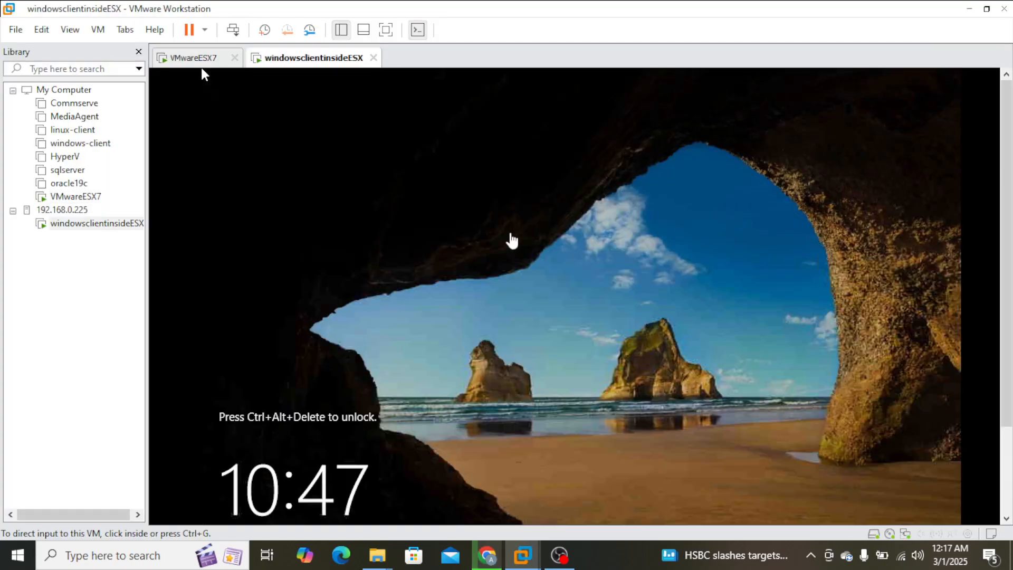
pyautogui.click(484, 290)
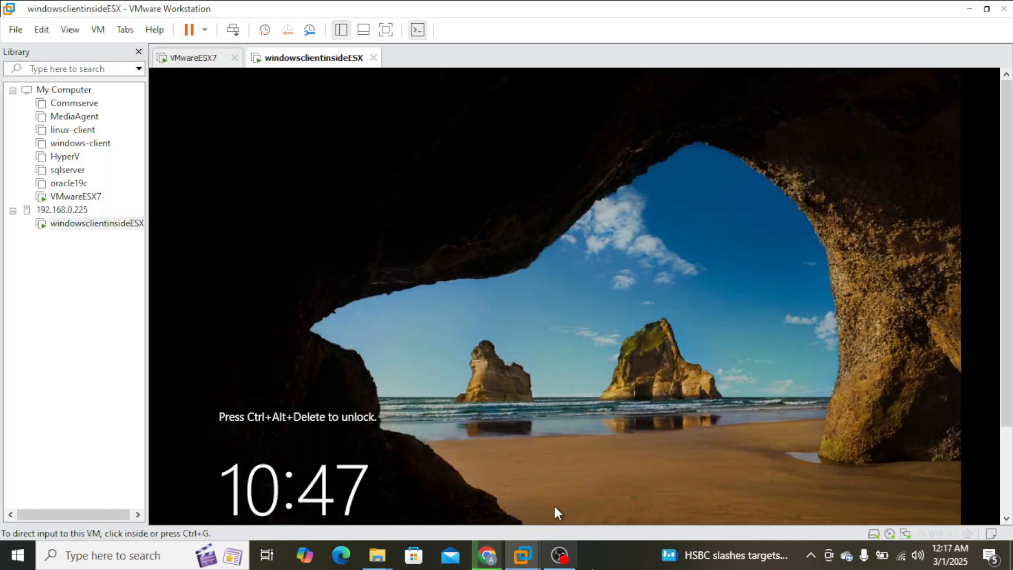
# - Return to the ESXi web client in Chrome, view the VMRC download page from the console options, and close it
pyautogui.click(488, 555)
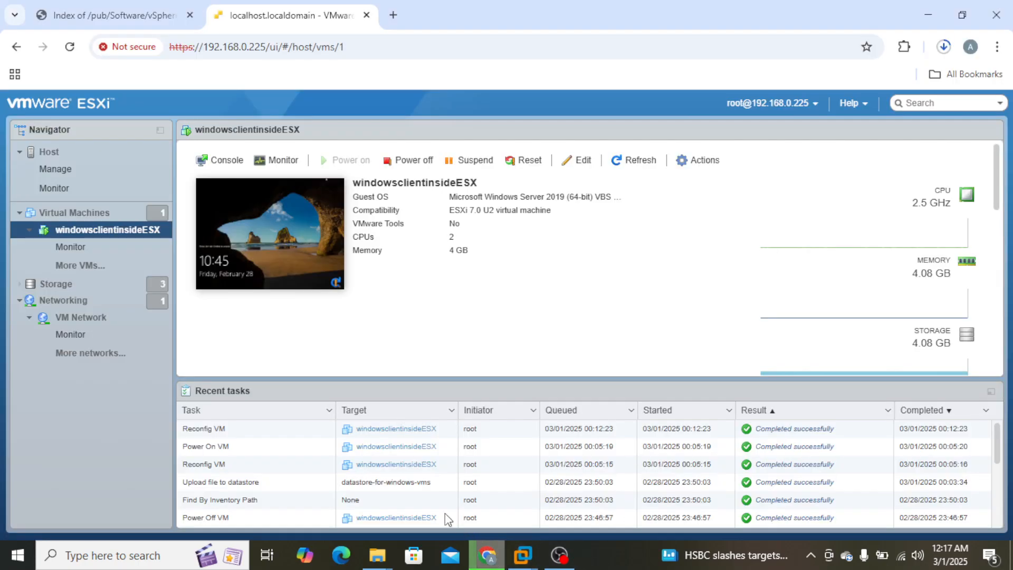
pyautogui.click(712, 166)
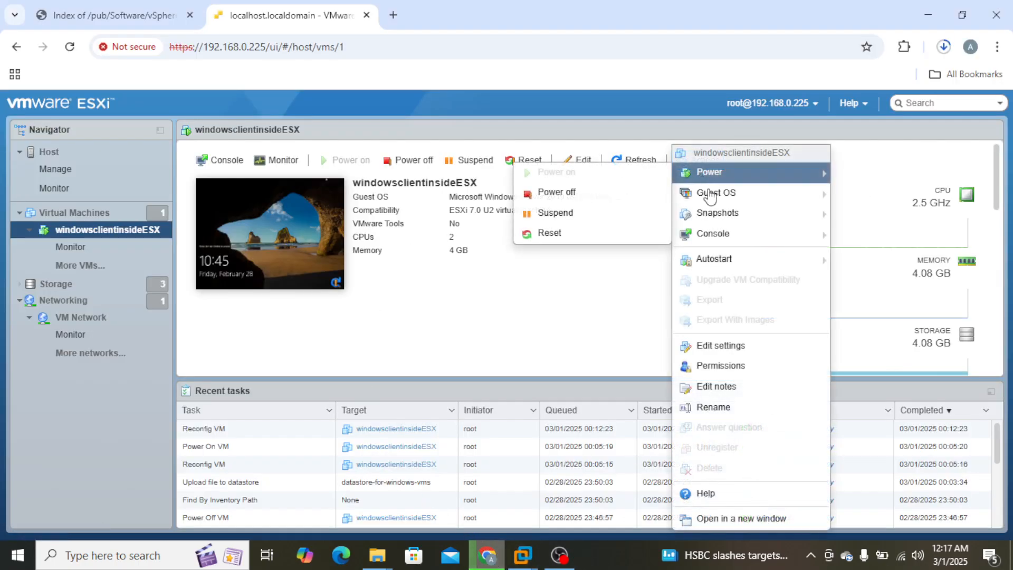
pyautogui.moveTo(715, 233)
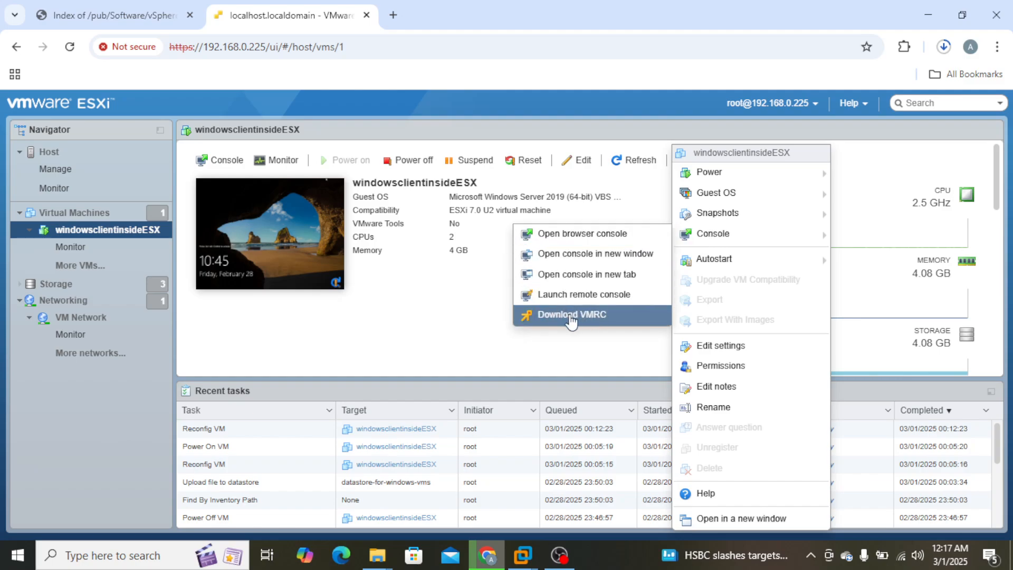
pyautogui.click(631, 319)
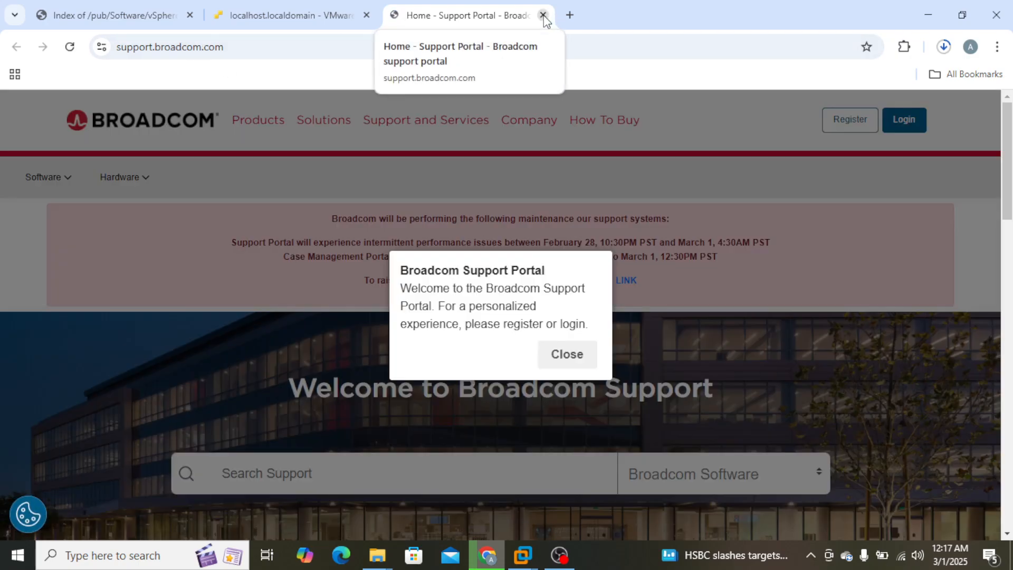
pyautogui.click(542, 15)
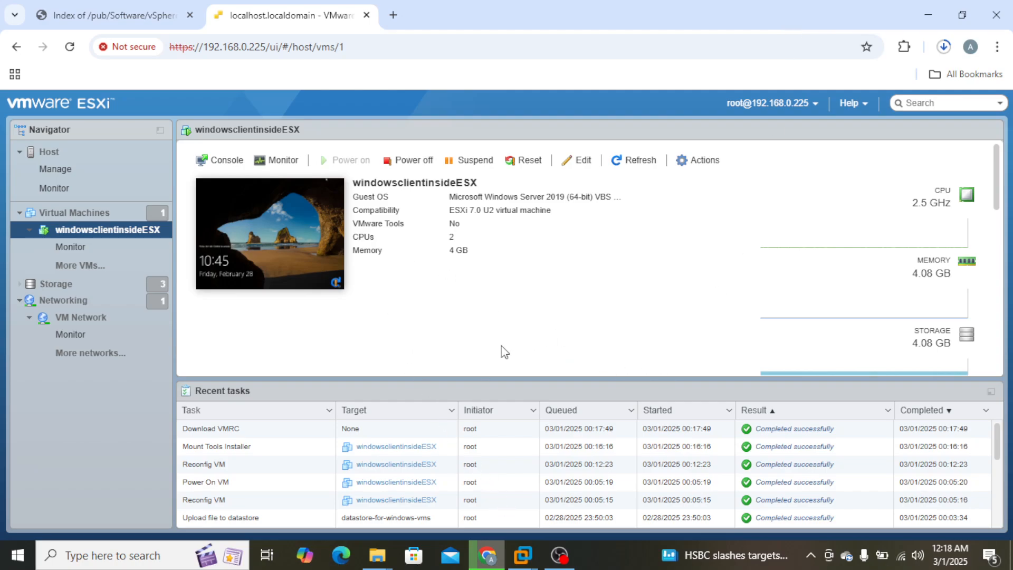
# - Switch to VMware Workstation and sign in to windowsclientinsideESX as Administrator with the account password
pyautogui.moveTo(523, 554)
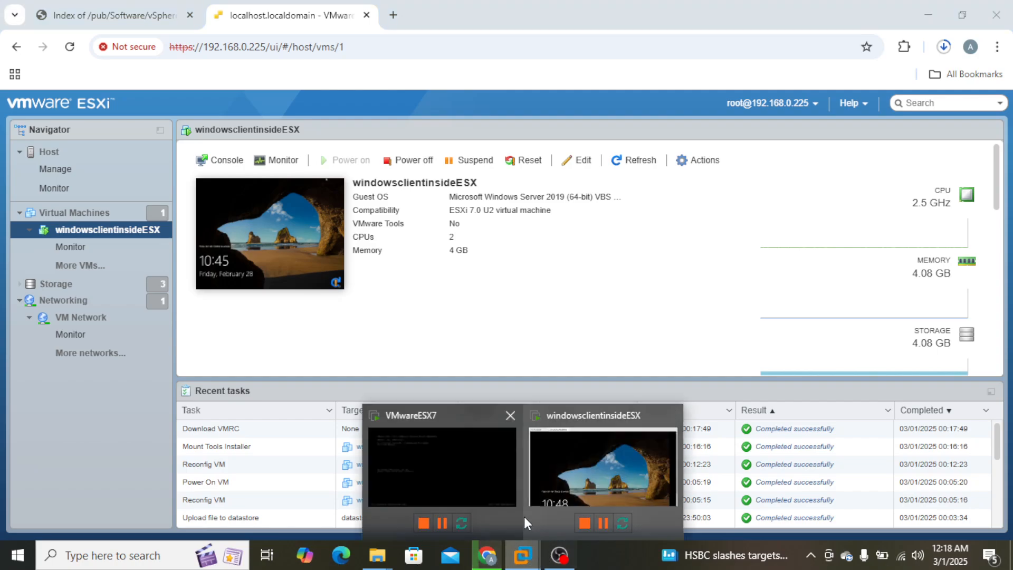
pyautogui.click(482, 457)
pyautogui.click(308, 58)
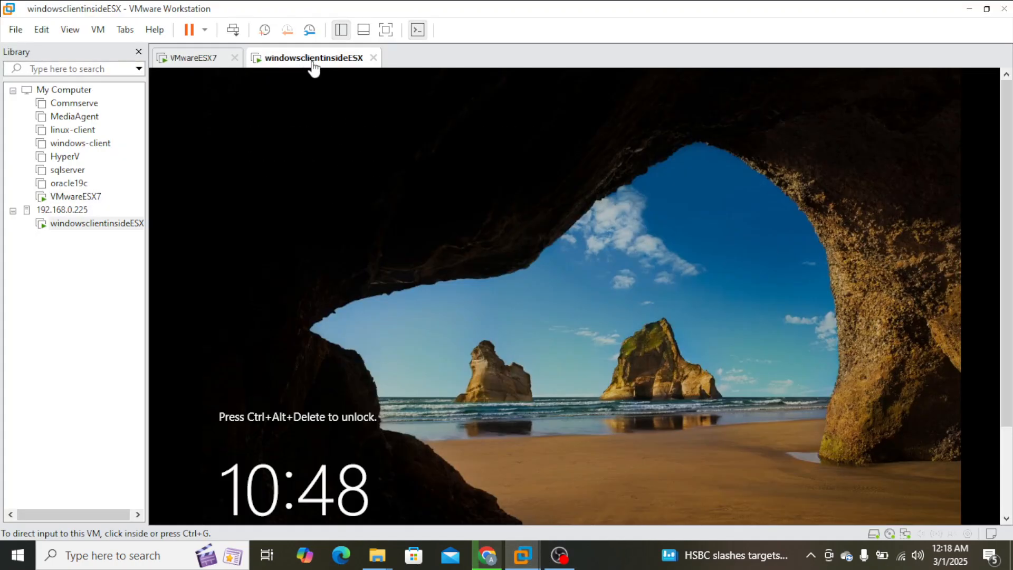
pyautogui.hotkey('ctrl', 'alt')
pyautogui.click(99, 29)
pyautogui.click(158, 103)
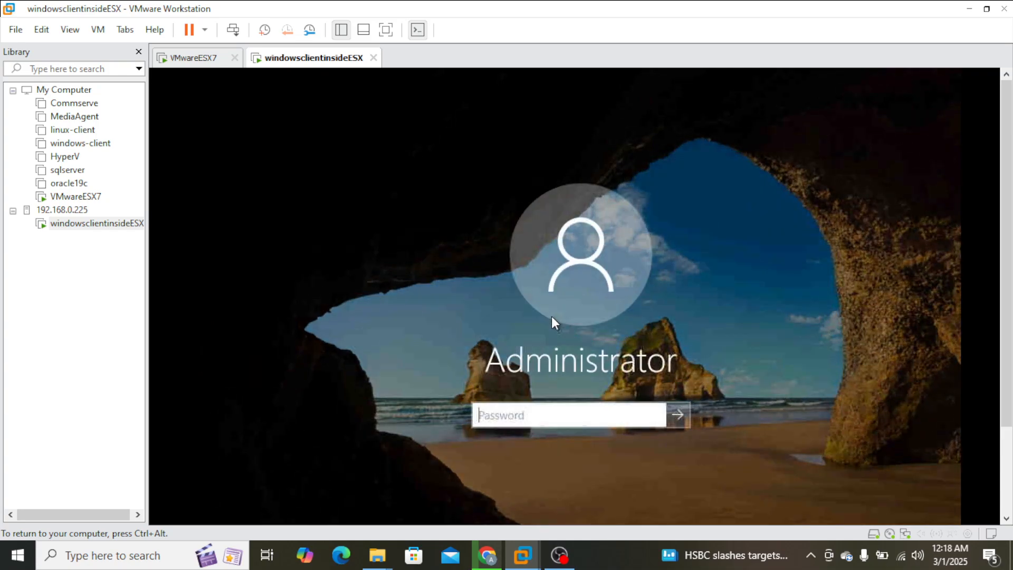
pyautogui.write('••••••••••••')
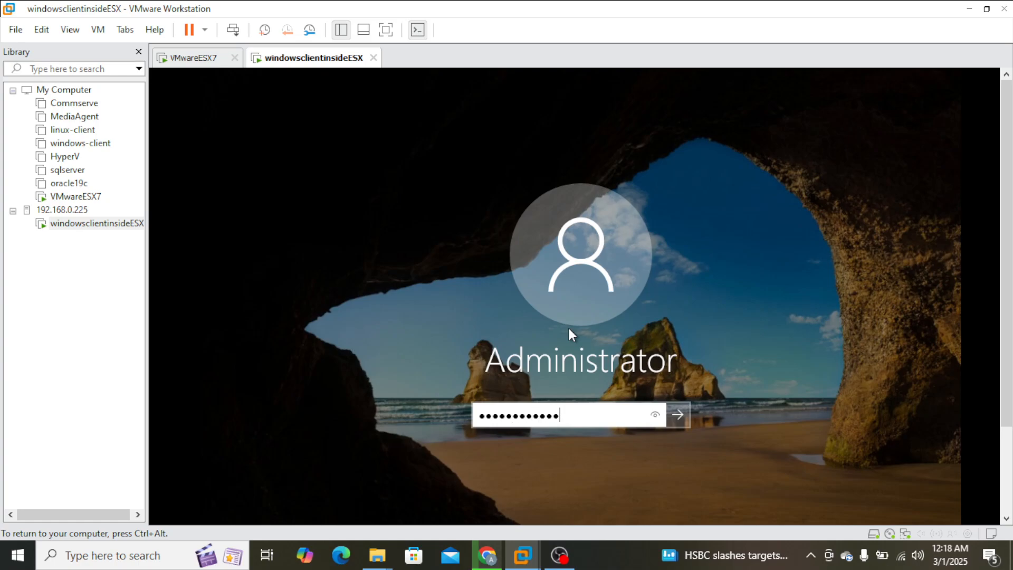
pyautogui.write('••')
pyautogui.press('Return')
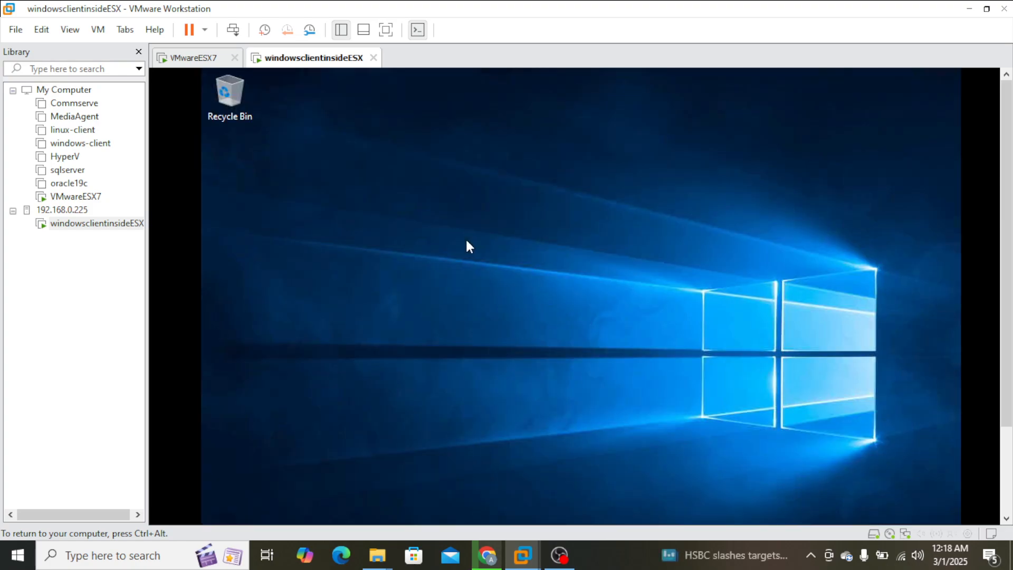
# - Allow the guest PC to be discoverable by other devices on the network
pyautogui.moveTo(1008, 310); pyautogui.dragTo(1008, 397)
pyautogui.click(588, 468)
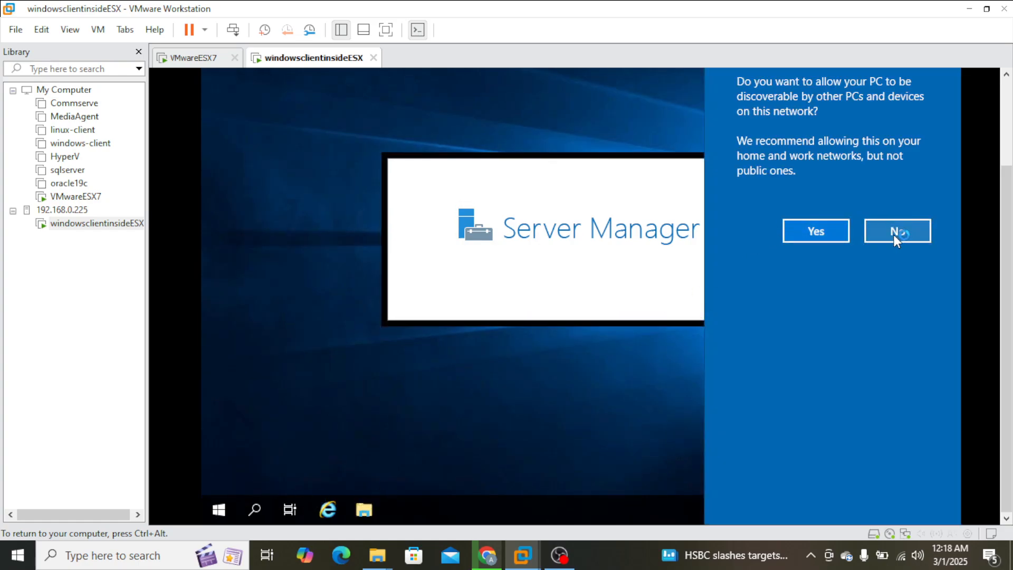
pyautogui.click(814, 236)
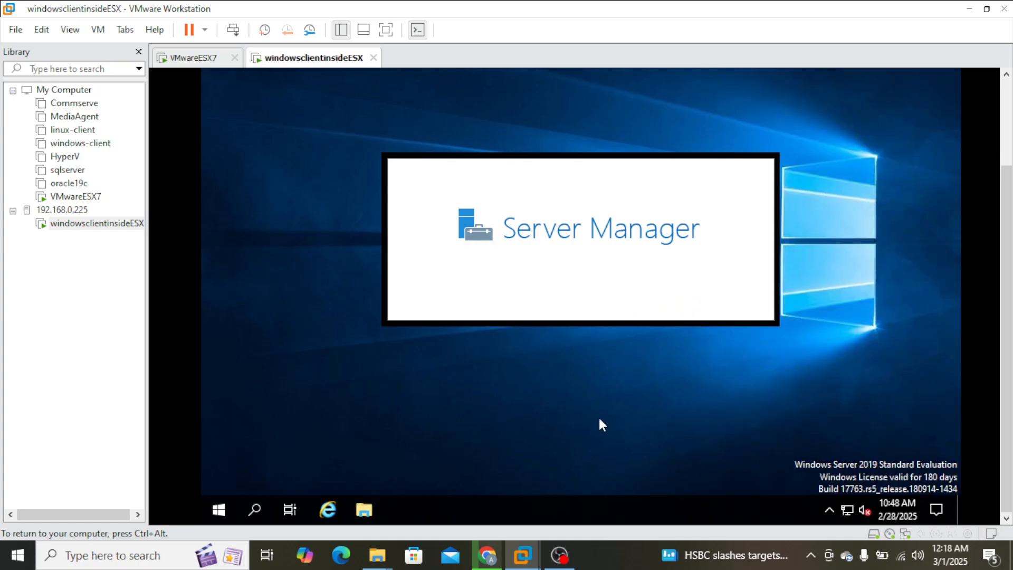
# - Browse to the VMware Tools DVD drive (D:) in the guest and run the setup64 installer
pyautogui.press('super+e')
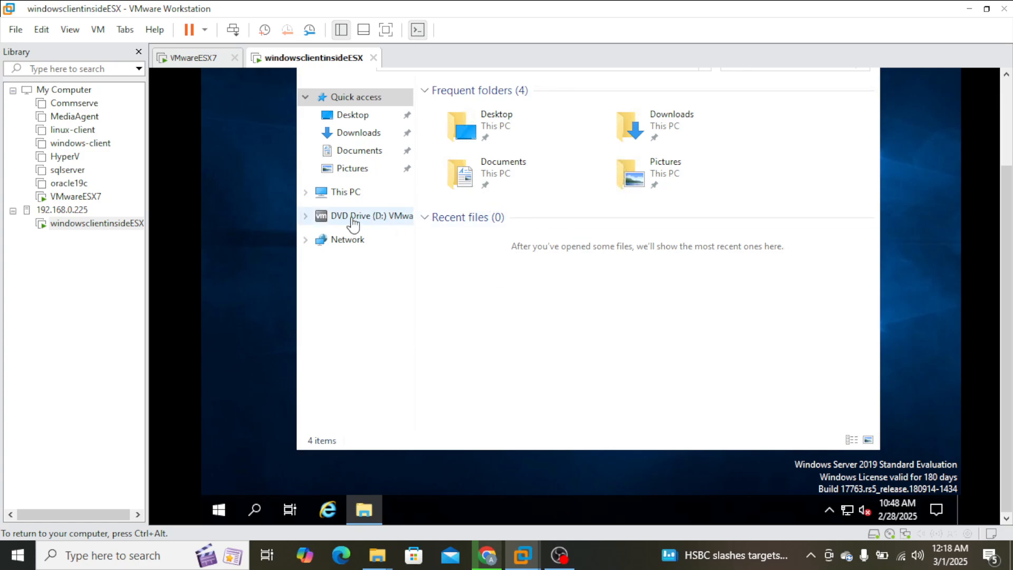
pyautogui.click(353, 216)
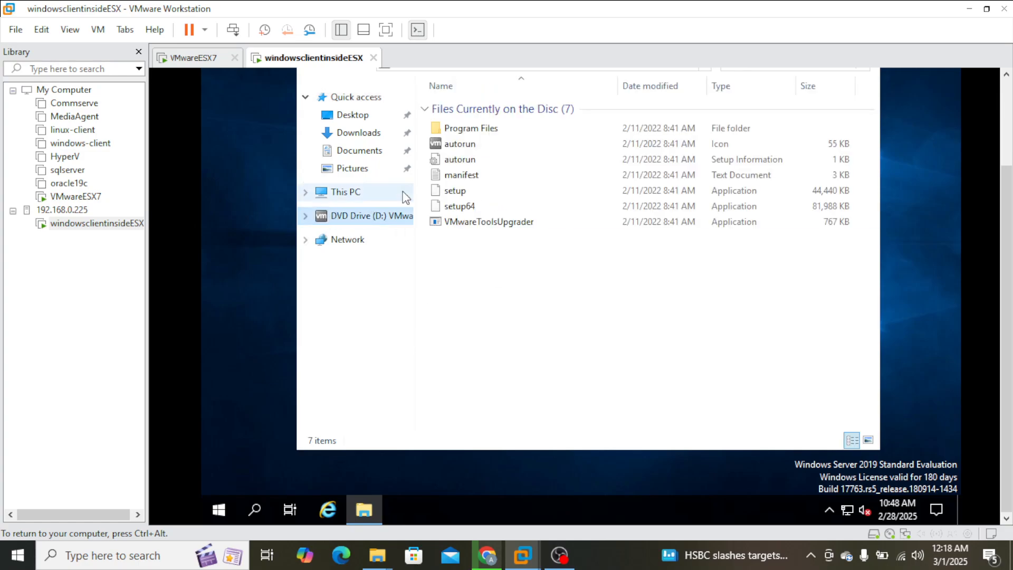
pyautogui.click(479, 206)
pyautogui.doubleClick(483, 207)
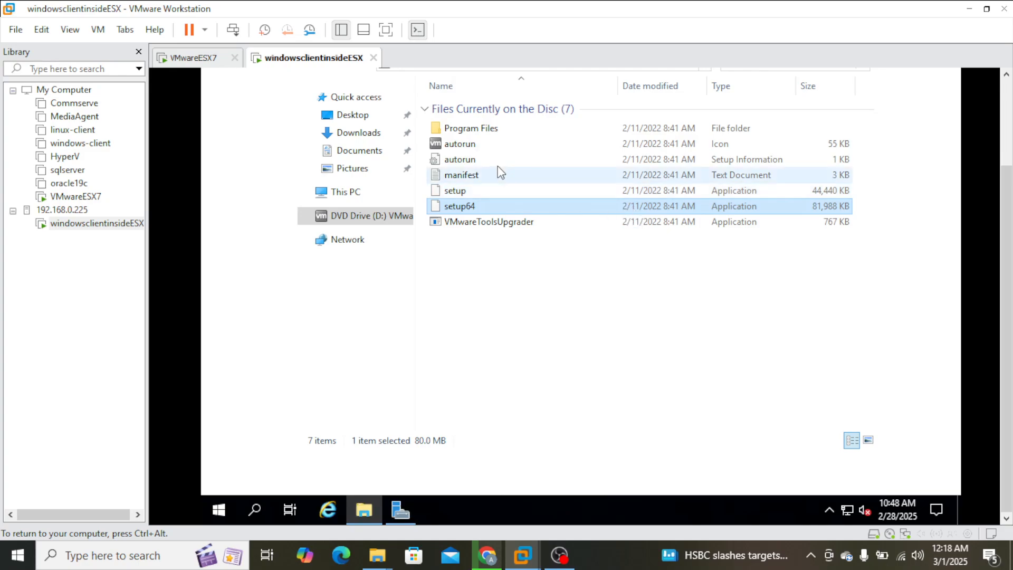
pyautogui.click(540, 299)
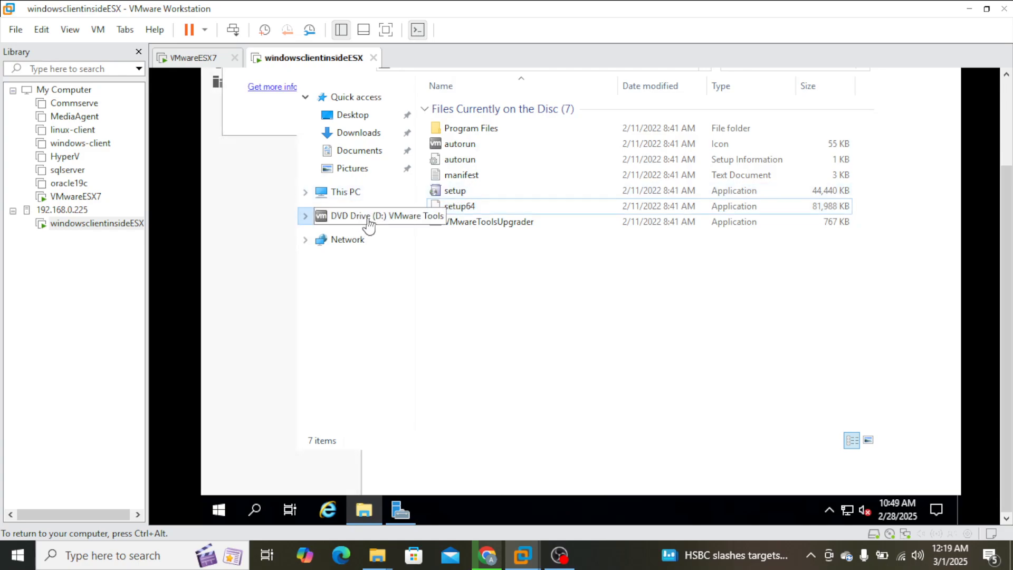
pyautogui.scroll(2, 1006, 269)
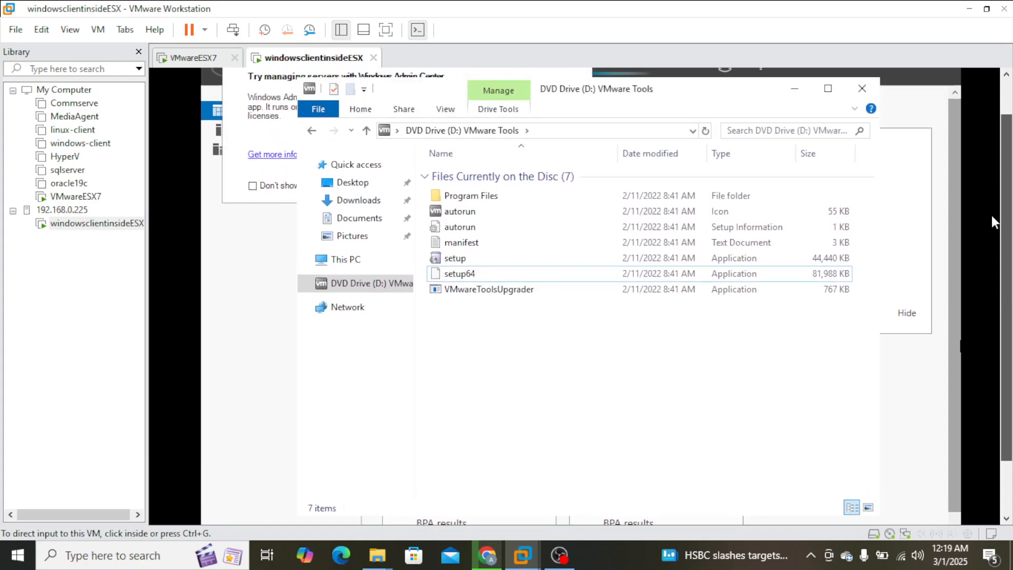
pyautogui.click(463, 279)
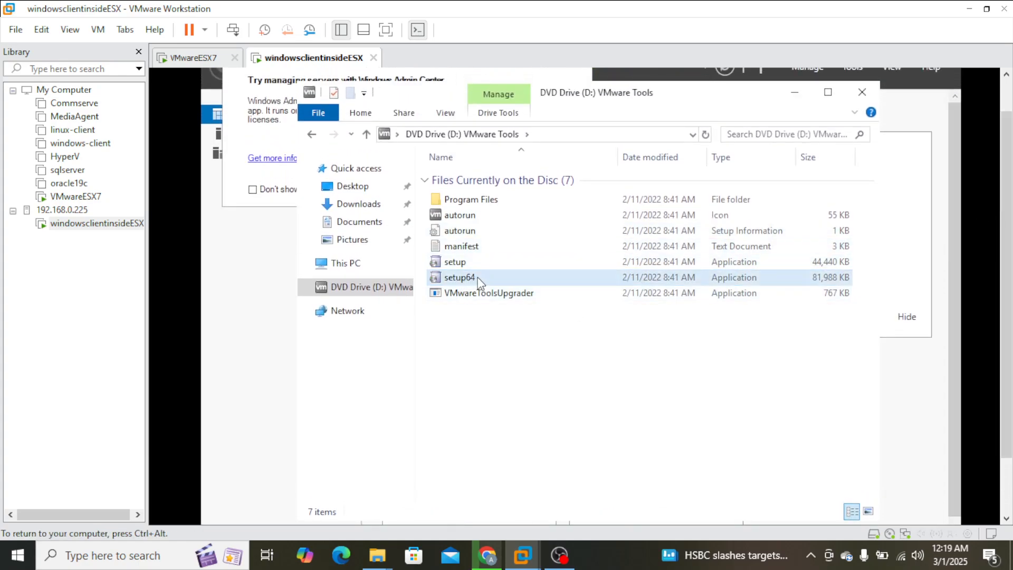
pyautogui.click(478, 278)
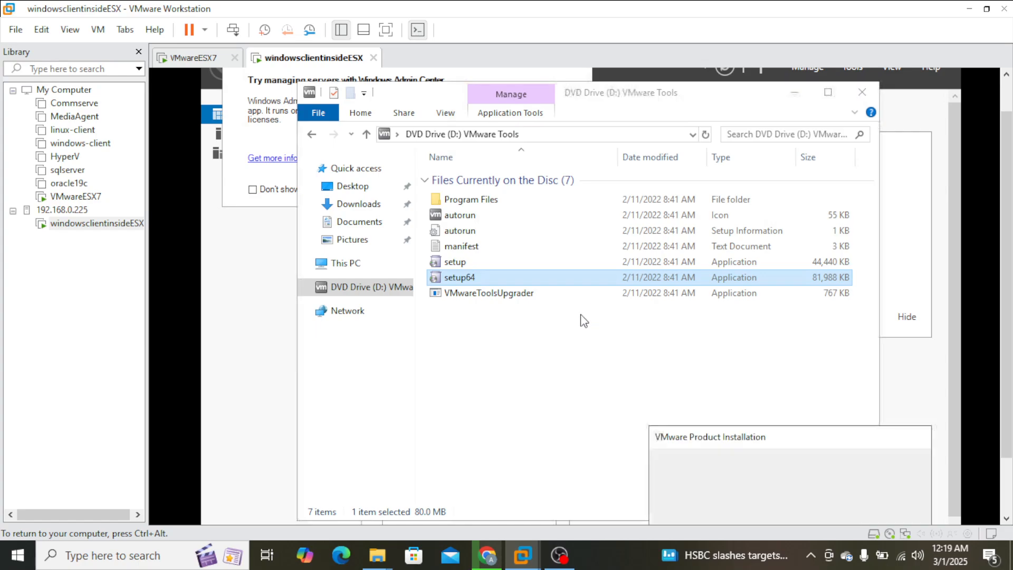
pyautogui.moveTo(780, 438); pyautogui.dragTo(672, 308)
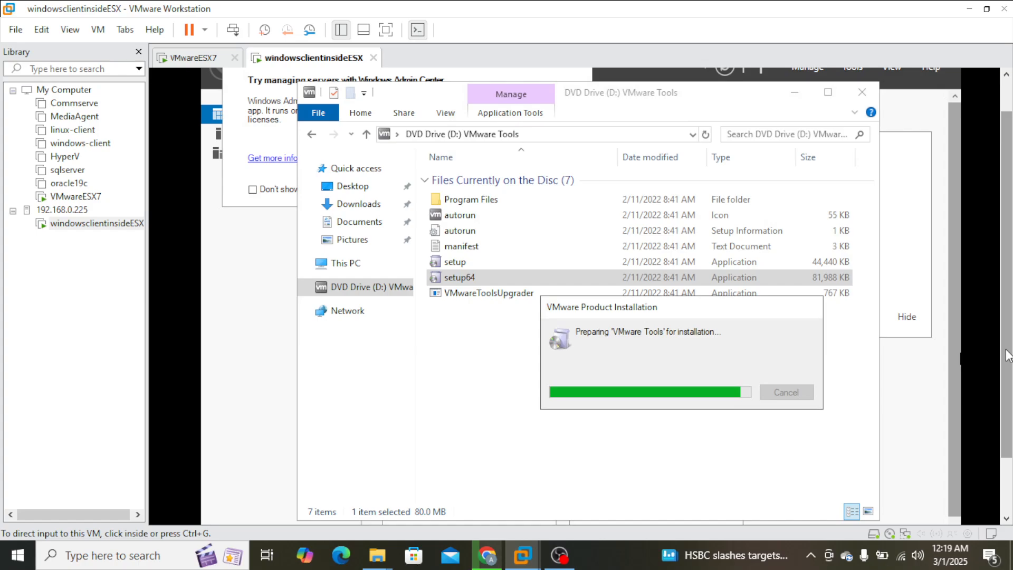
pyautogui.moveTo(1007, 355); pyautogui.dragTo(1005, 361)
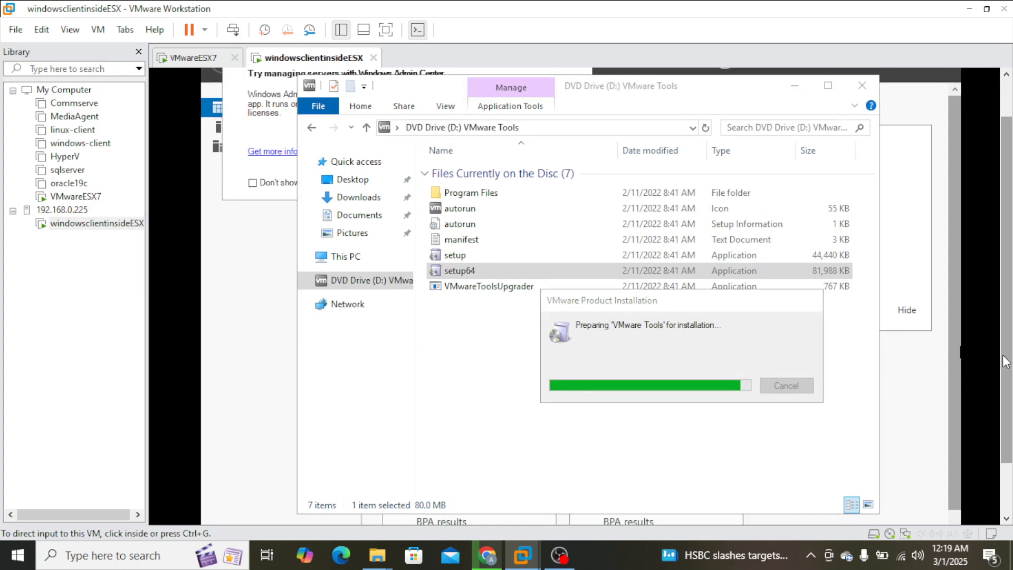
pyautogui.click(966, 353)
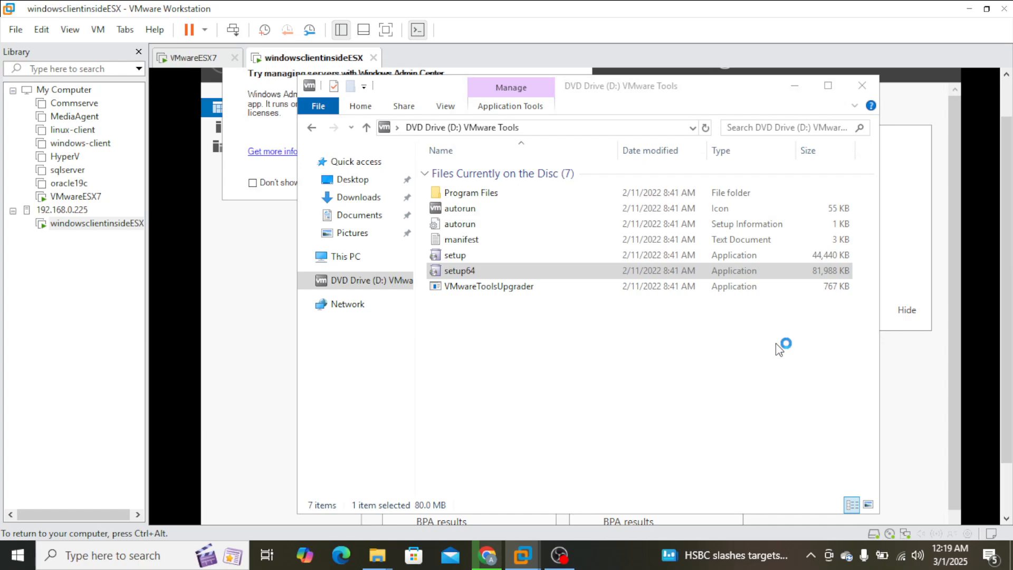
# - Minimize the guest's file window, then close the Windows Admin Center message and Server Manager
pyautogui.click(794, 90)
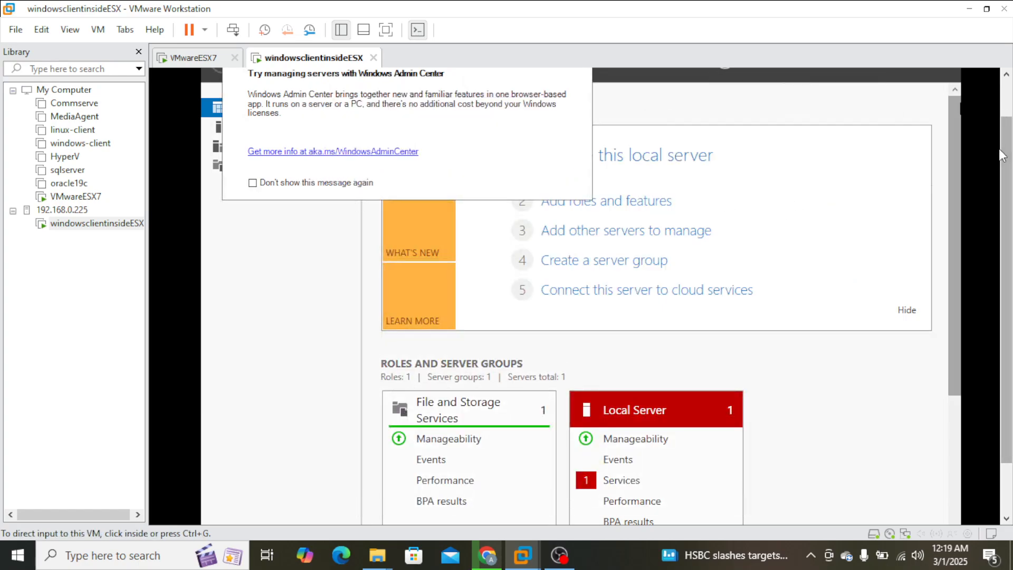
pyautogui.click(581, 96)
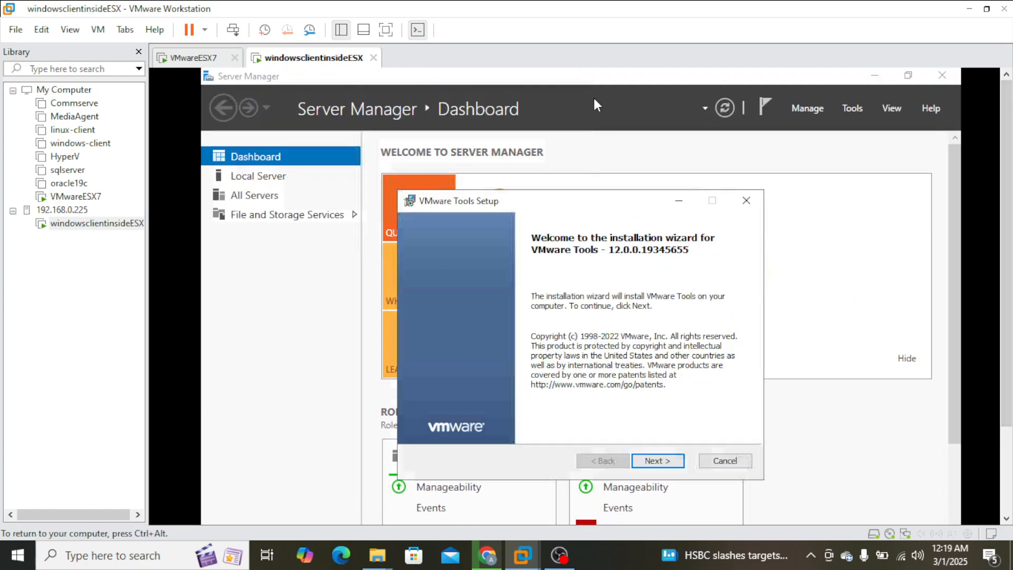
pyautogui.click(942, 76)
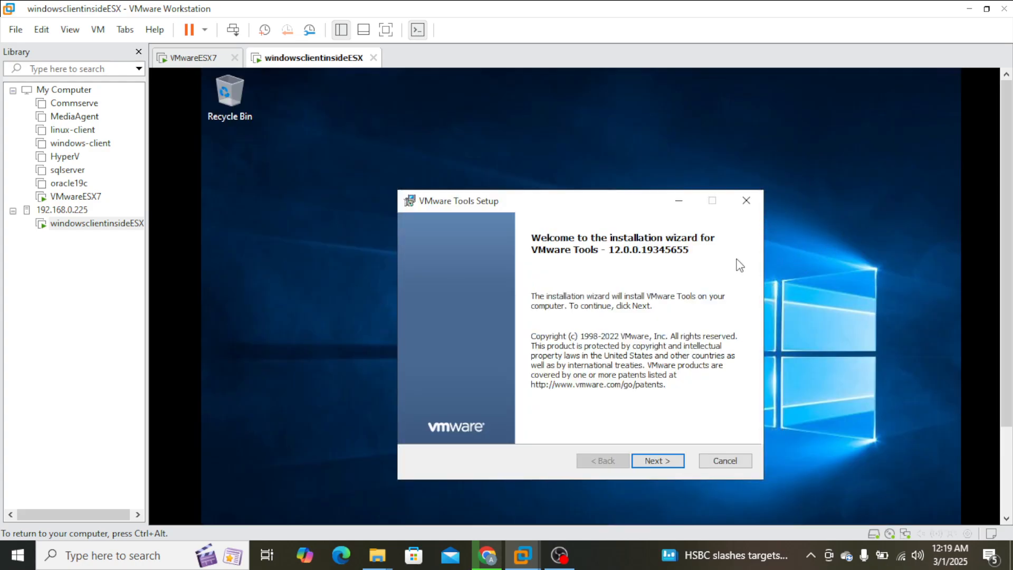
# - Install VMware Tools with the Typical setup type, finish the wizard, and decline the immediate restart
pyautogui.click(666, 466)
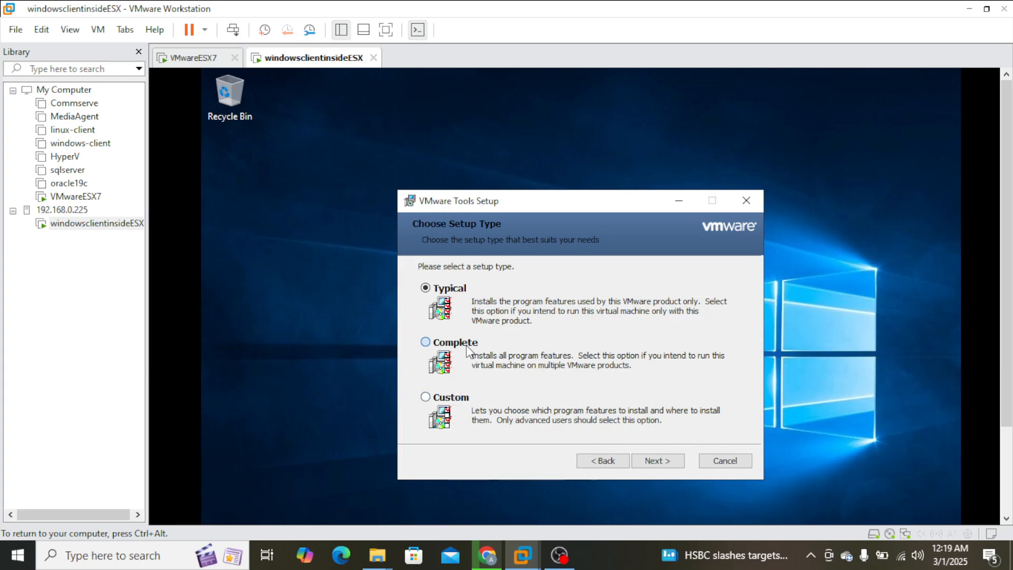
pyautogui.click(661, 460)
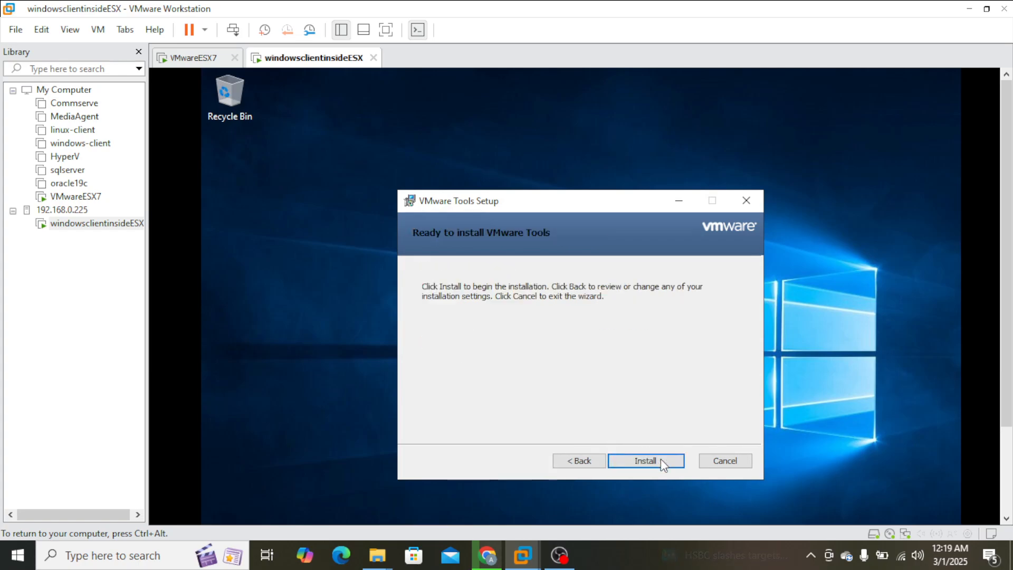
pyautogui.click(661, 459)
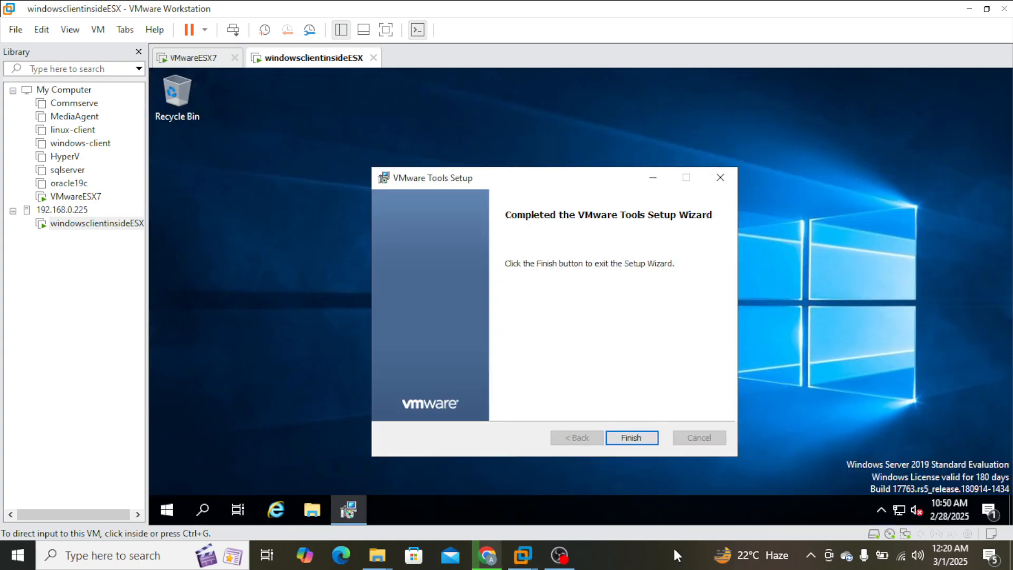
pyautogui.click(639, 439)
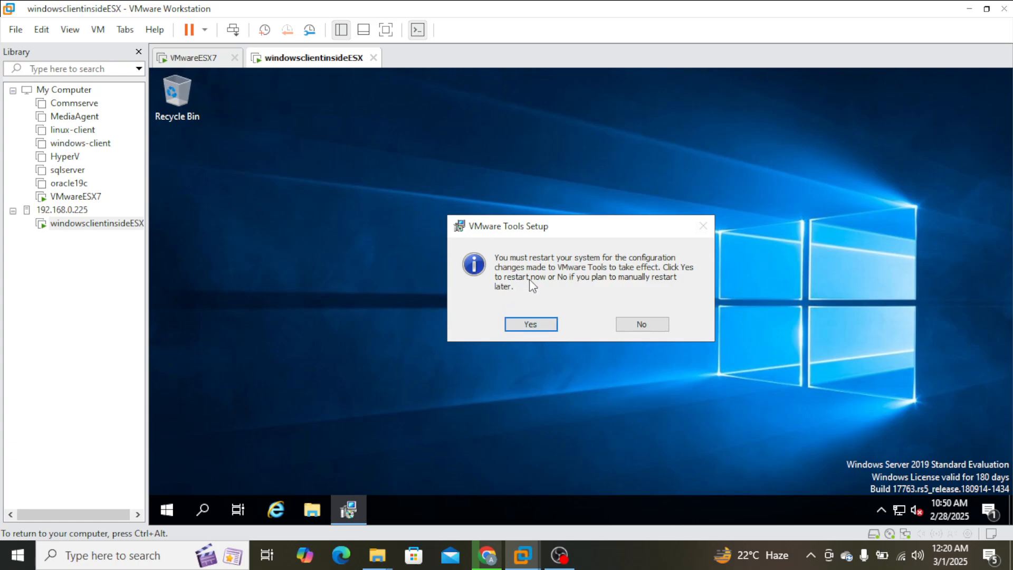
pyautogui.click(641, 325)
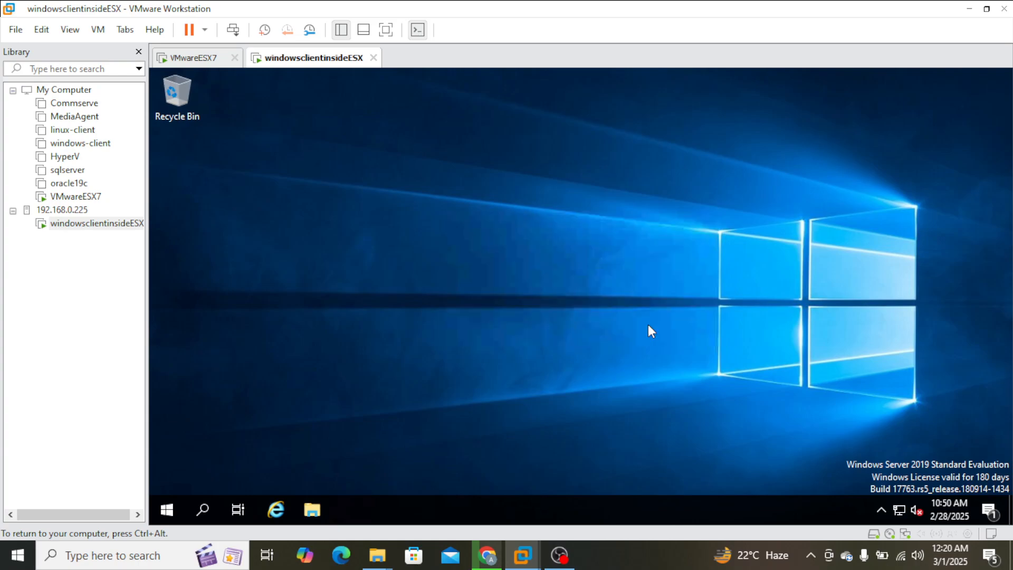
# - Open a Command Prompt in the guest and check its IP configuration with ipconfig
pyautogui.click(205, 508)
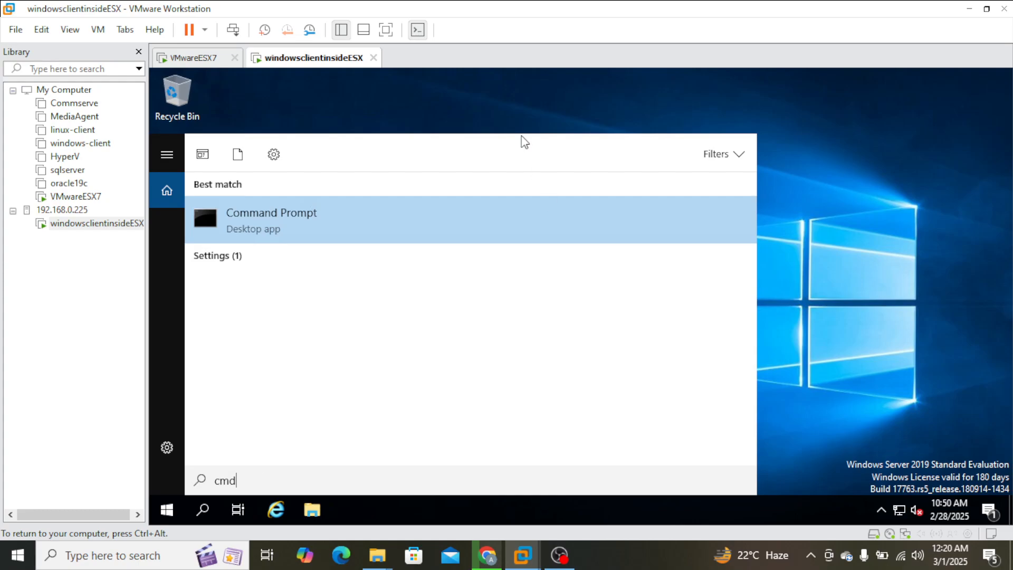
pyautogui.click(309, 222)
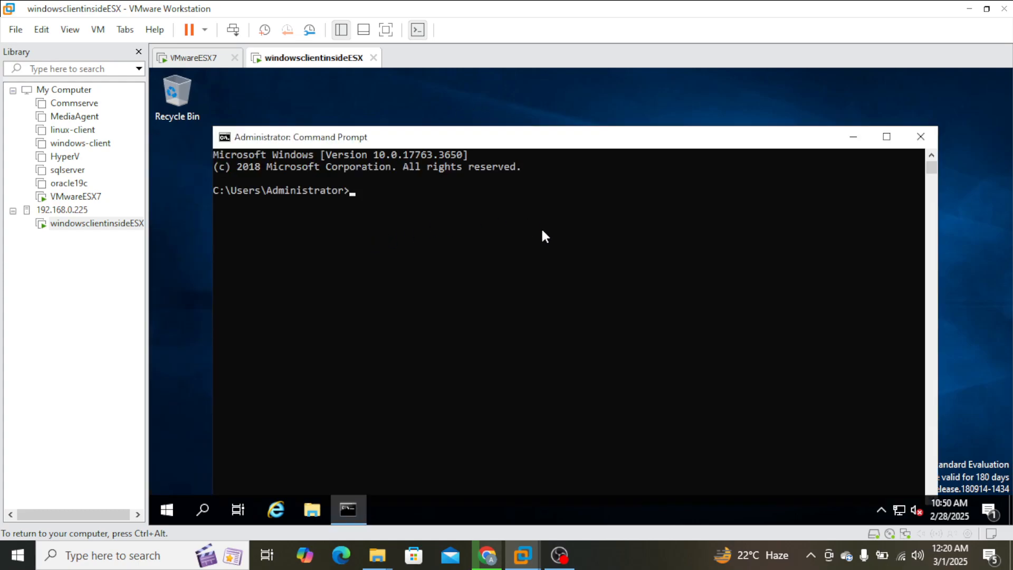
pyautogui.write('ip a')
pyautogui.press('Return')
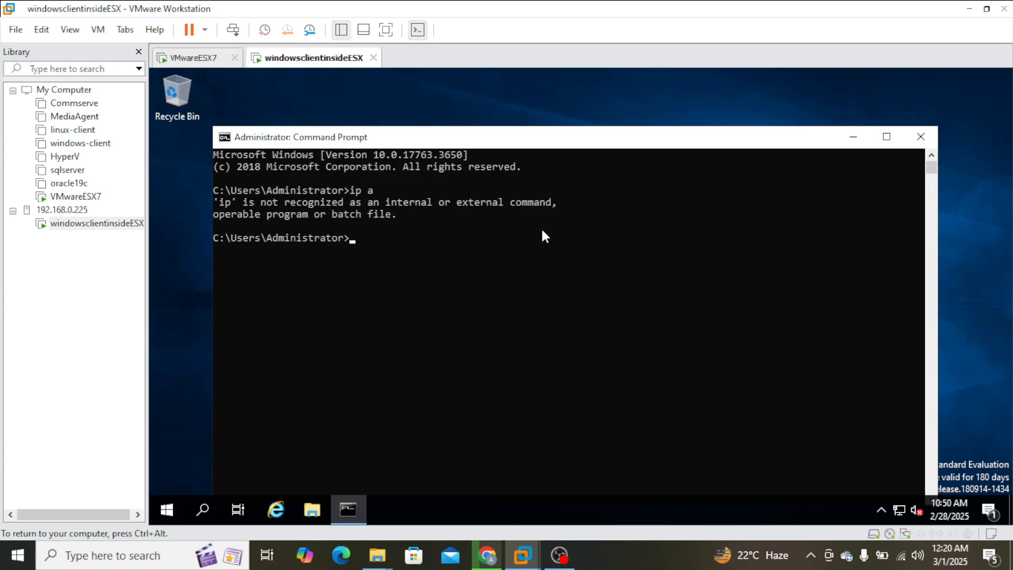
pyautogui.write('ipconfig')
pyautogui.press('Return')
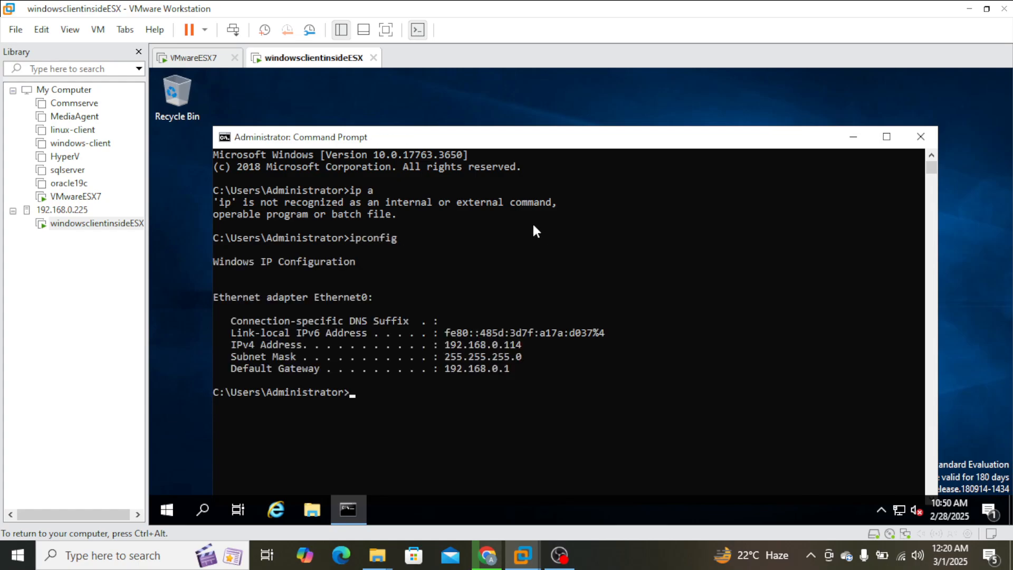
pyautogui.doubleClick(499, 343)
pyautogui.click(465, 352)
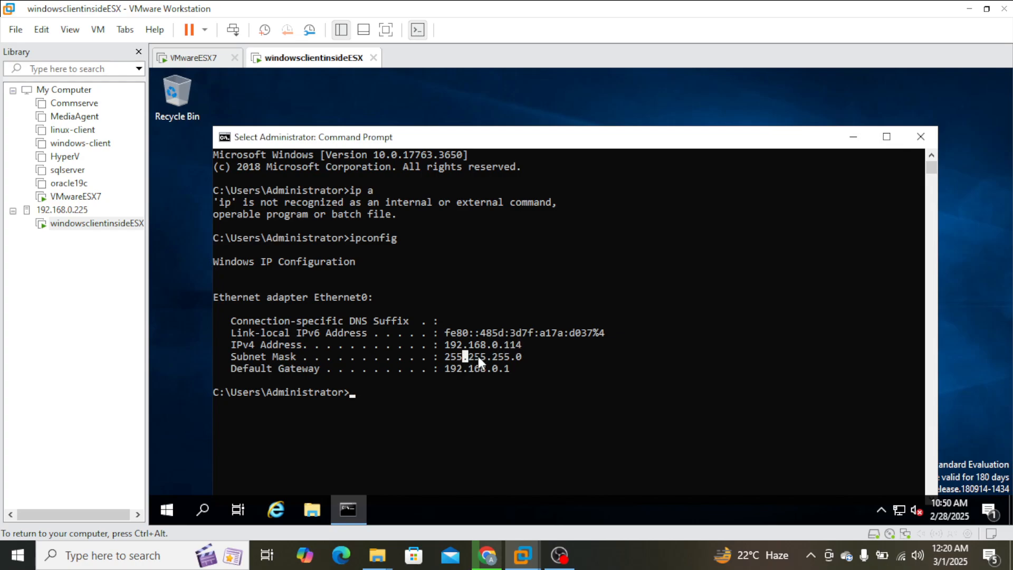
# - Test the guest's internet connectivity by pinging google.com, stop the ping early, and close the Command Prompt
pyautogui.write('ping g')
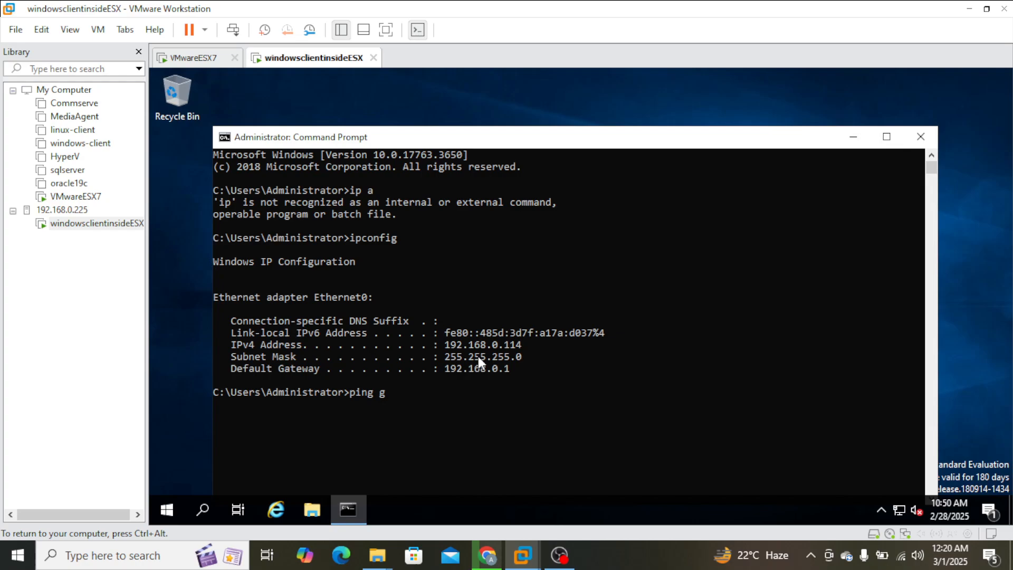
pyautogui.write('oogle.com')
pyautogui.press('Return')
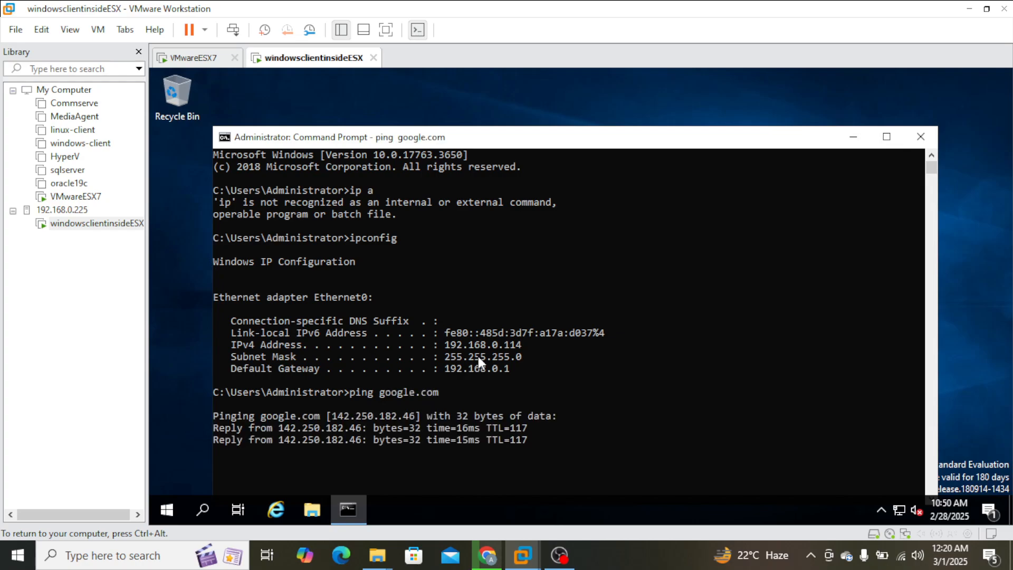
pyautogui.hotkey('ctrl', 'c')
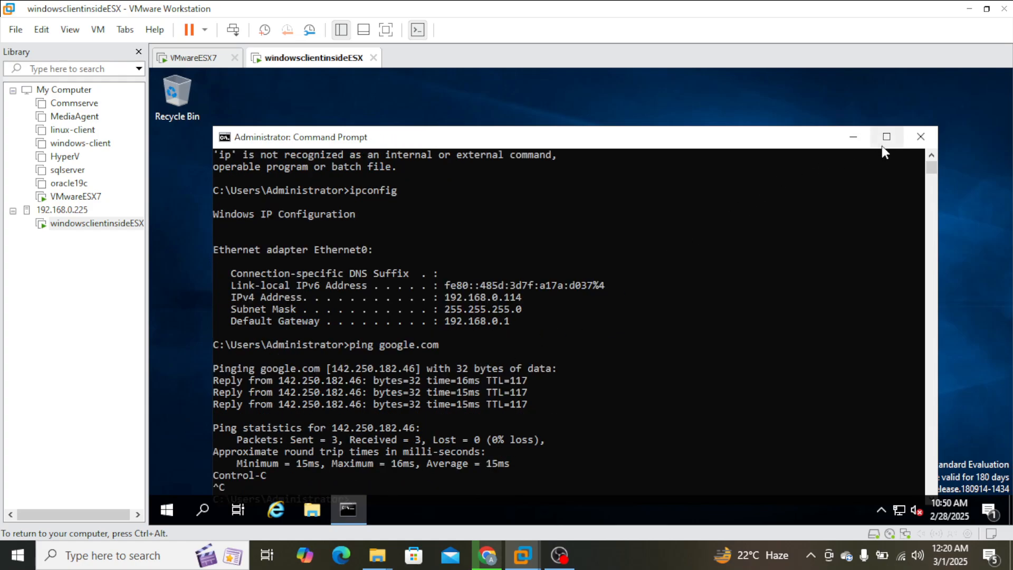
pyautogui.click(920, 137)
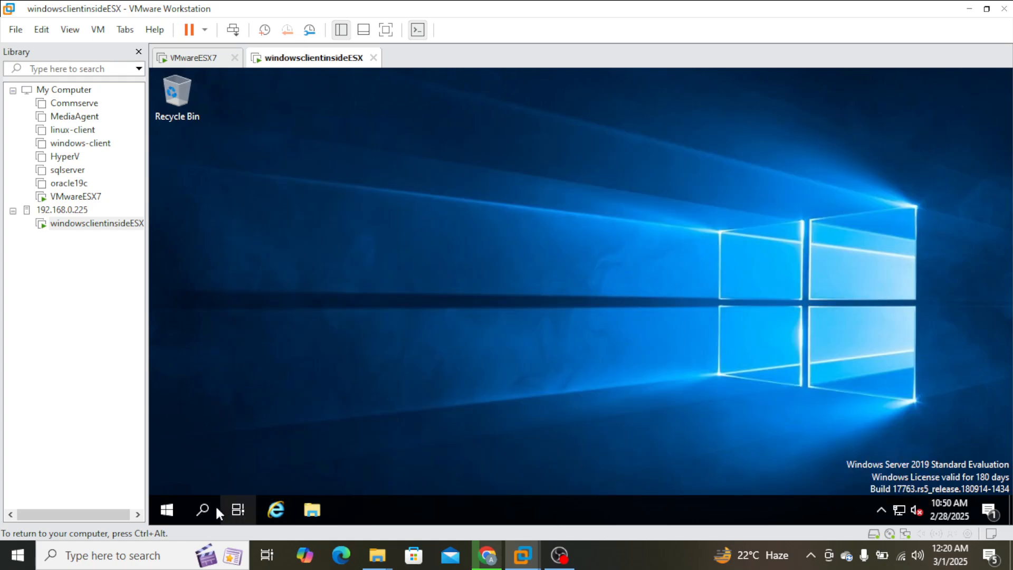
# - Restart the Windows Server guest with the reason Other (Unplanned)
pyautogui.click(173, 508)
pyautogui.click(175, 481)
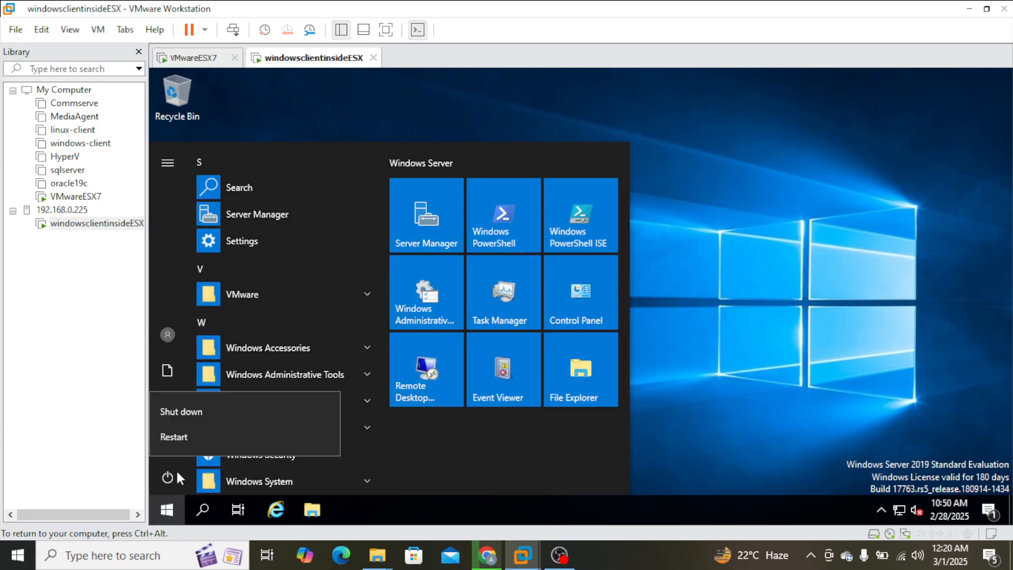
pyautogui.click(200, 435)
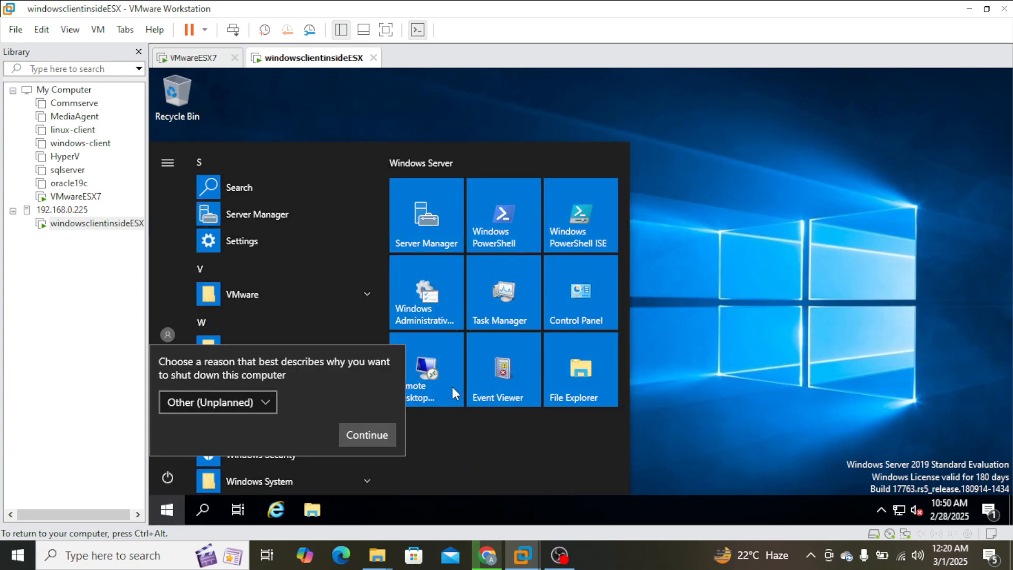
pyautogui.click(367, 435)
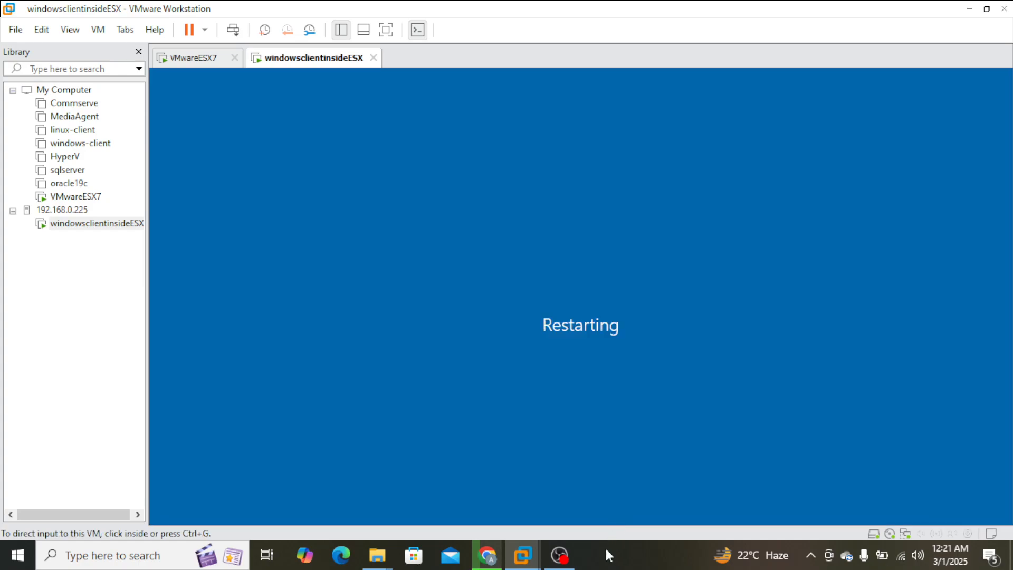